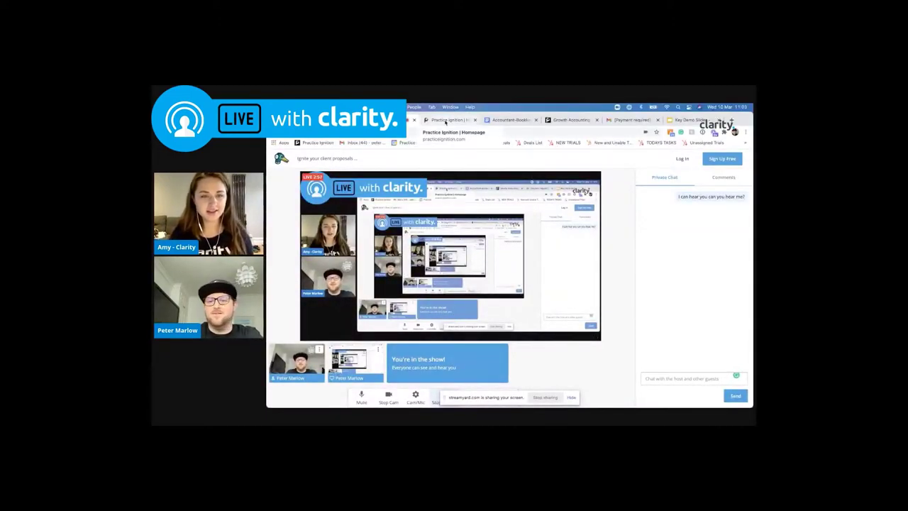
Switch to the Practice Ignition homepage tab headed 'Proposal to paid in one place'
{"action": "left_click", "coordinate": [446, 121]}
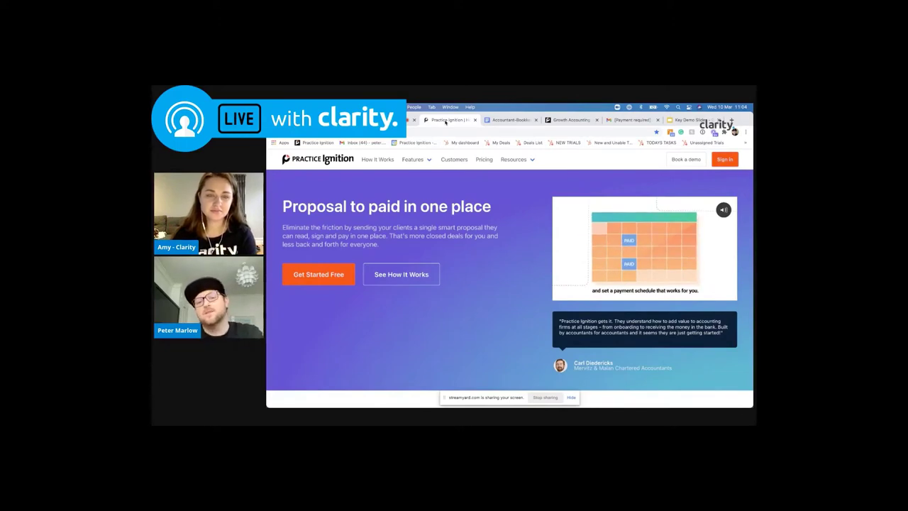
Show the Accountant-Bookkeeping-Engagement-Letter Google Doc and scroll through its services checklist
{"action": "left_click", "coordinate": [501, 121]}
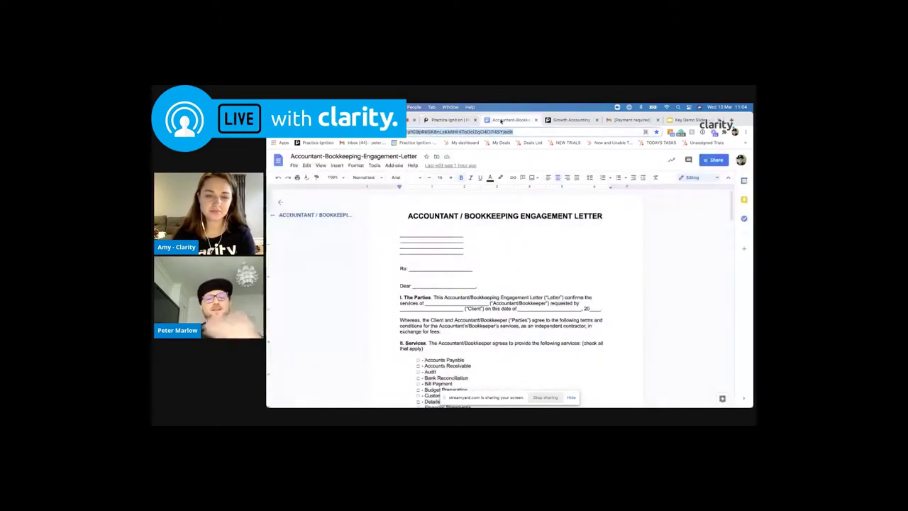
{"action": "scroll", "coordinate": [499, 265], "scroll_direction": "down", "scroll_amount": 3}
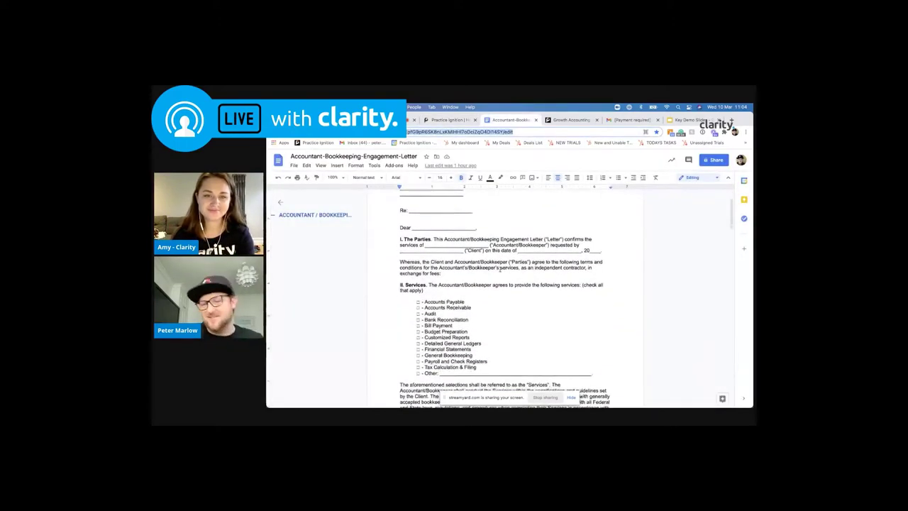
{"action": "scroll", "coordinate": [500, 269], "scroll_direction": "up", "scroll_amount": 3}
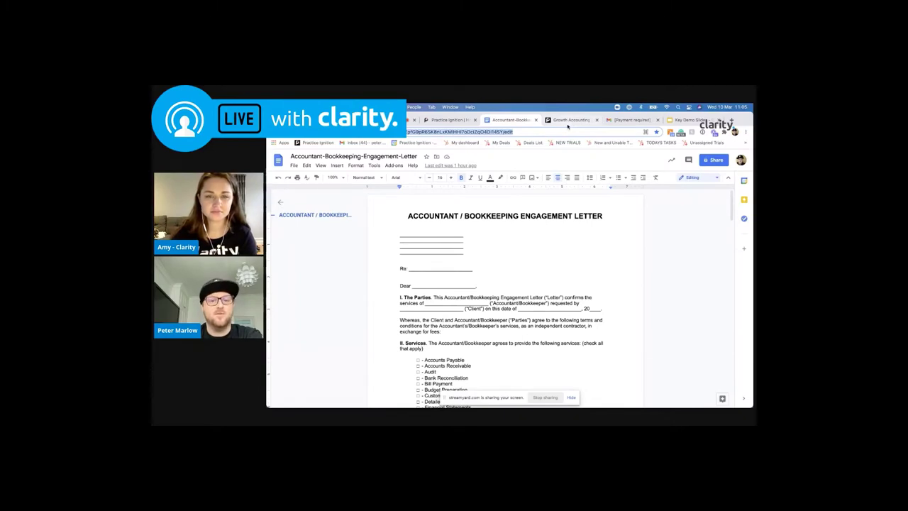
Show the Growth Accounting proposal for Your Next Client Limited at its Loom message step
{"action": "left_click", "coordinate": [567, 124]}
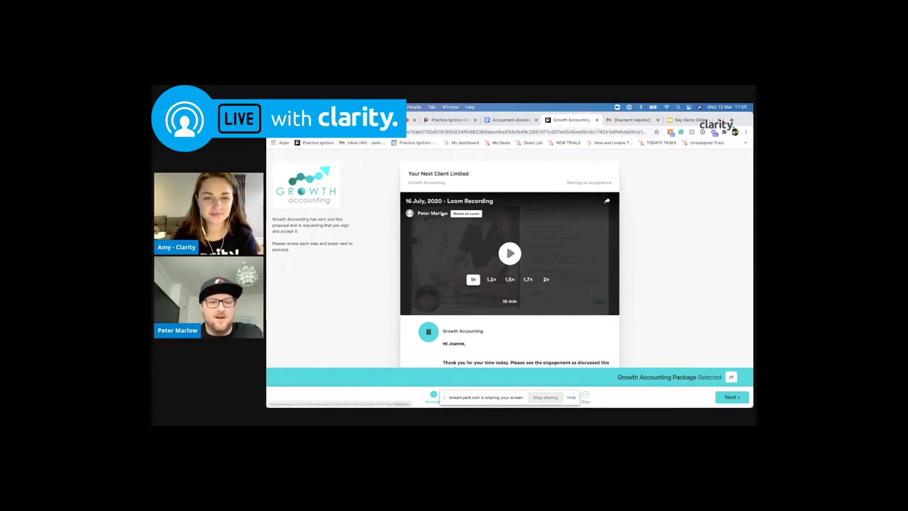
{"action": "scroll", "coordinate": [442, 214], "scroll_direction": "down", "scroll_amount": 1}
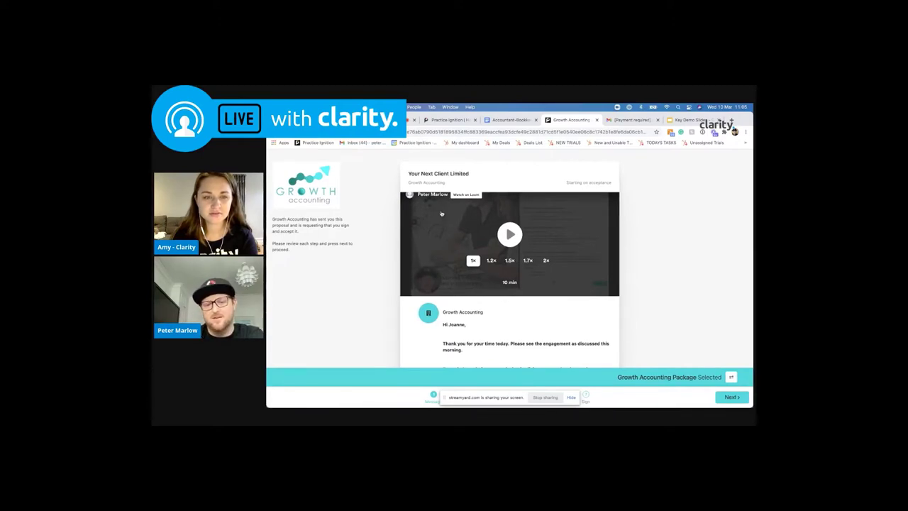
{"action": "scroll", "coordinate": [441, 213], "scroll_direction": "up", "scroll_amount": 1}
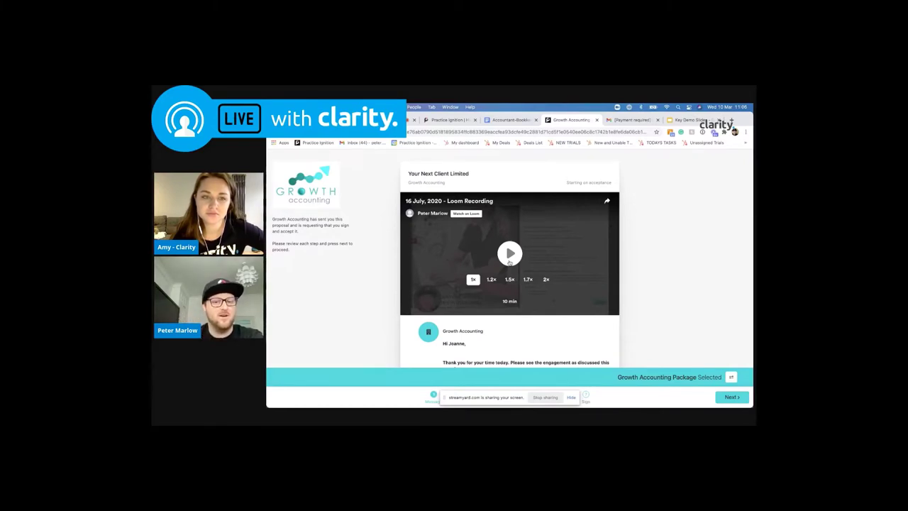
Play the Loom video briefly, pause it, and scroll down to Growth Accounting's welcome note
{"action": "left_click", "coordinate": [510, 254]}
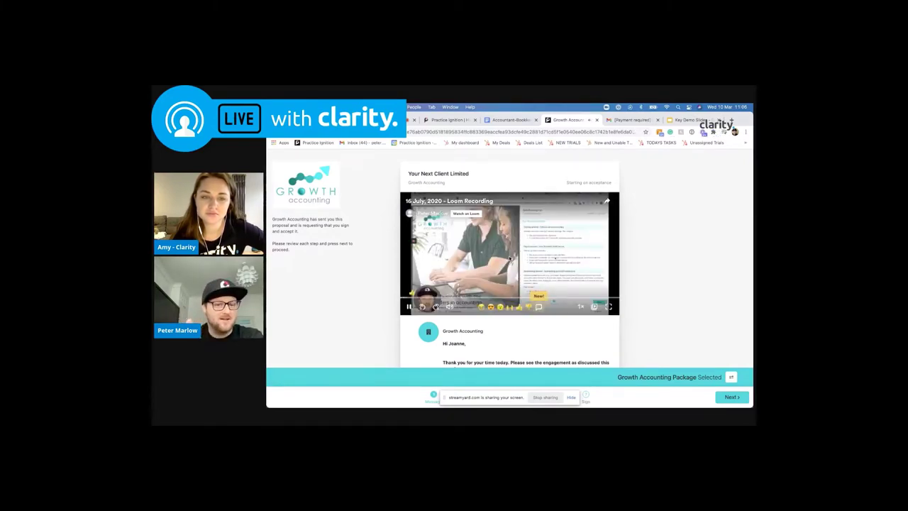
{"action": "left_click", "coordinate": [510, 258]}
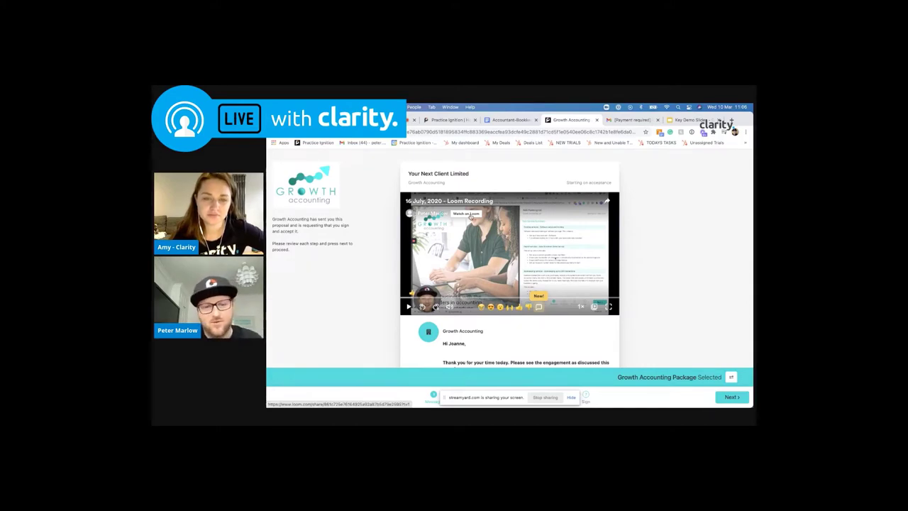
{"action": "scroll", "coordinate": [470, 216], "scroll_direction": "down", "scroll_amount": 3}
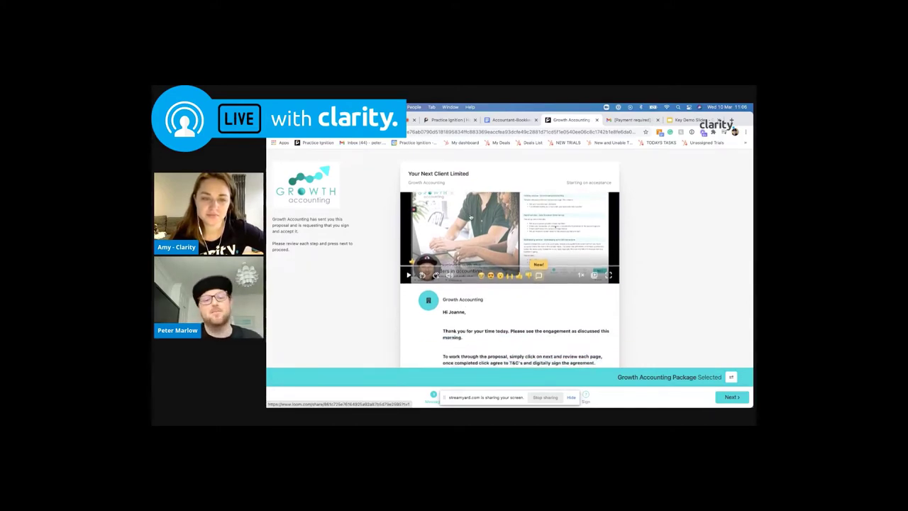
{"action": "scroll", "coordinate": [470, 216], "scroll_direction": "down", "scroll_amount": 1}
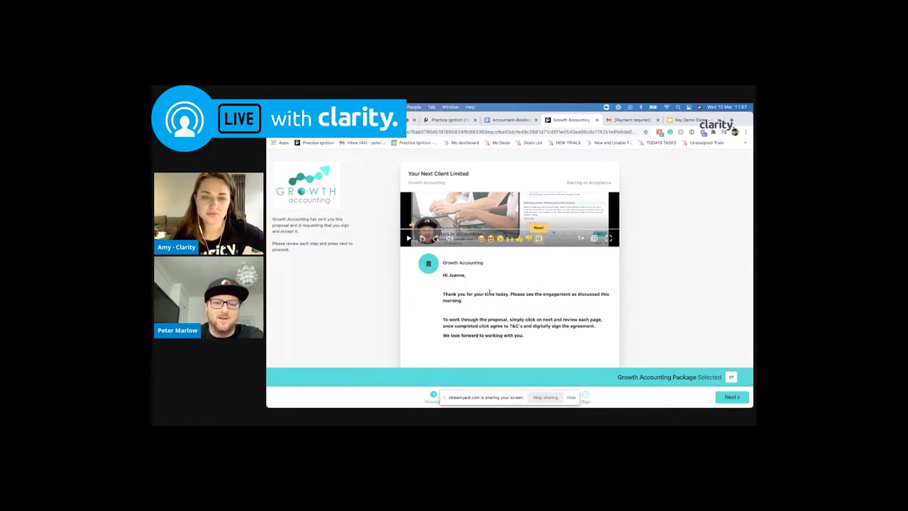
{"action": "left_click_drag", "start_coordinate": [522, 400], "coordinate": [349, 401]}
Go to the Breakdown step and start reviewing the Growth Accounting brochure PDF
{"action": "left_click", "coordinate": [459, 398]}
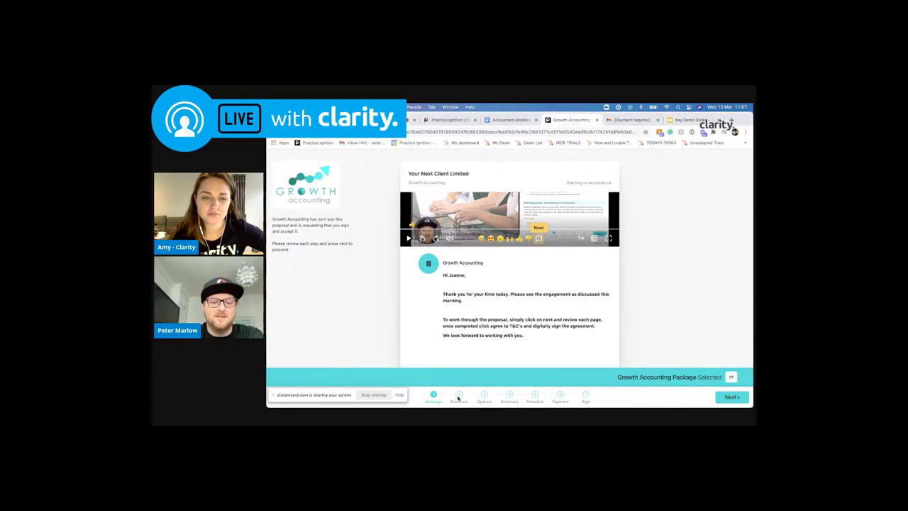
{"action": "left_click", "coordinate": [458, 395]}
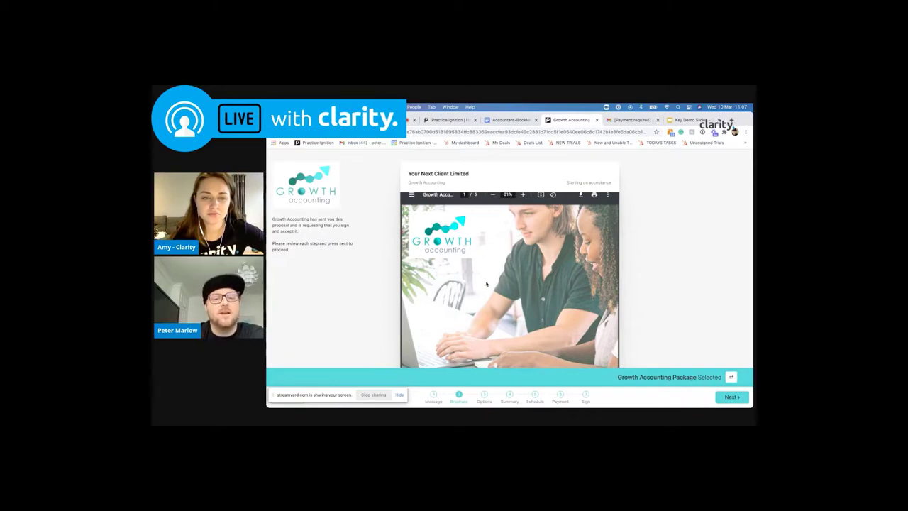
{"action": "scroll", "coordinate": [484, 284], "scroll_direction": "down", "scroll_amount": 2}
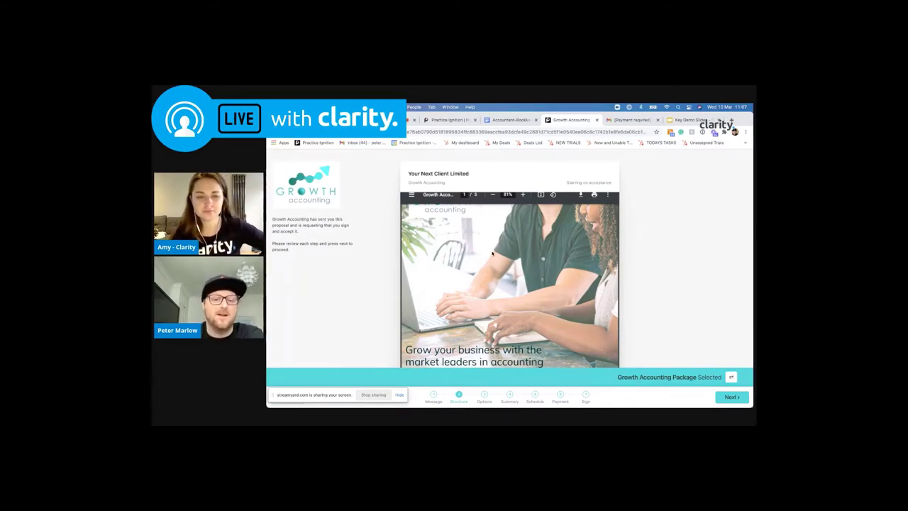
{"action": "scroll", "coordinate": [492, 253], "scroll_direction": "down", "scroll_amount": 3}
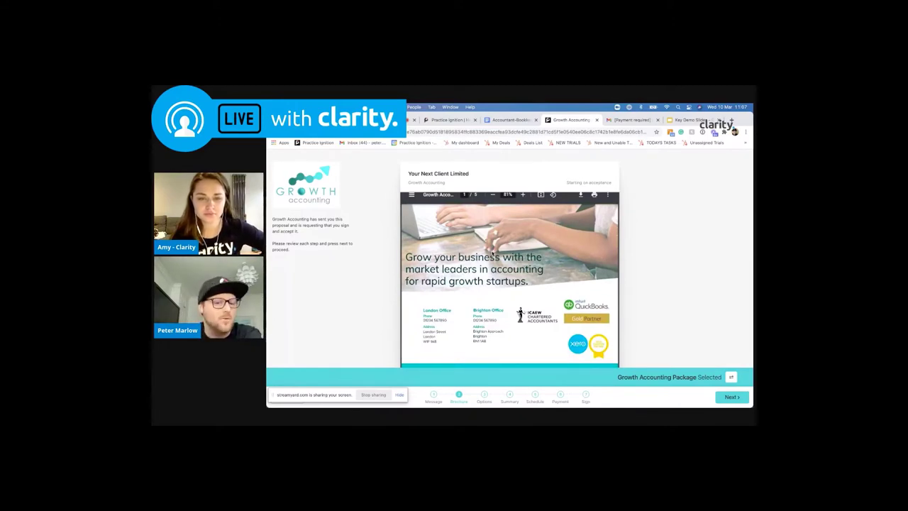
{"action": "scroll", "coordinate": [492, 253], "scroll_direction": "down", "scroll_amount": 10}
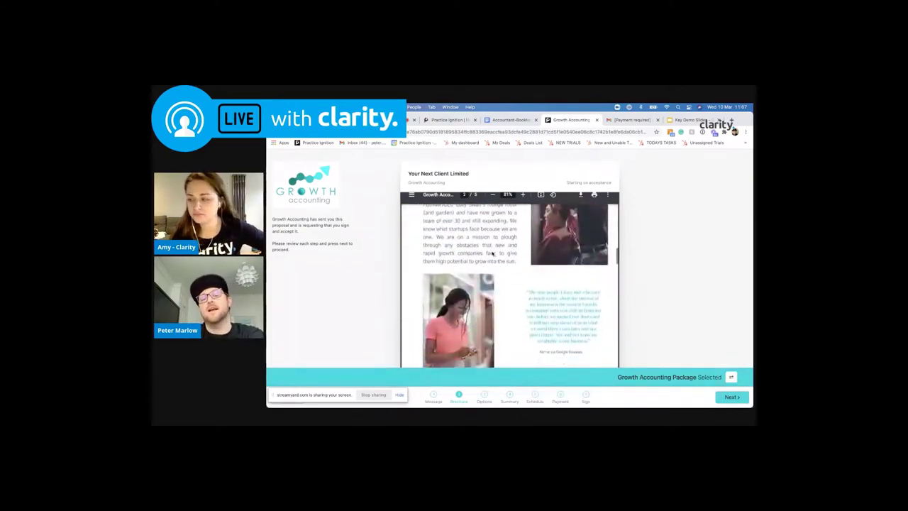
{"action": "scroll", "coordinate": [492, 254], "scroll_direction": "up", "scroll_amount": 6}
{"action": "scroll", "coordinate": [492, 253], "scroll_direction": "up", "scroll_amount": 1}
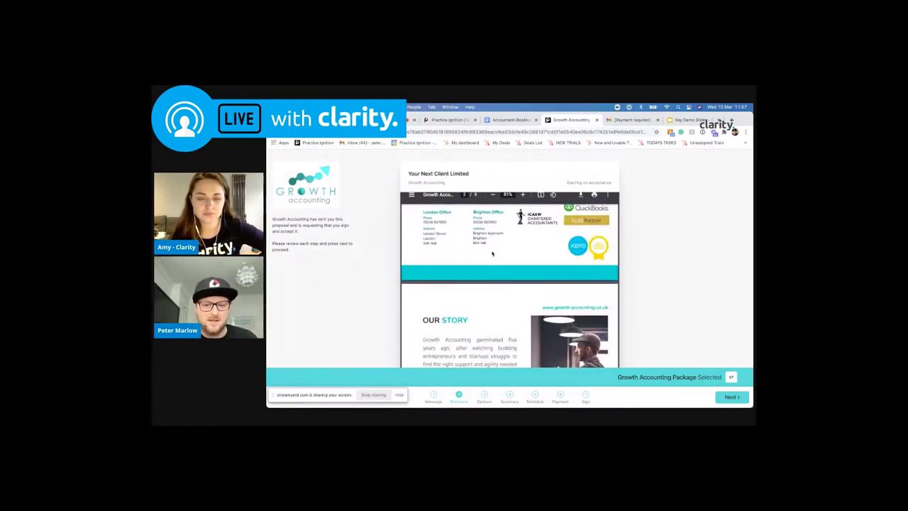
Scroll the brochure on to page 4, 'How we can help you grow'
{"action": "scroll", "coordinate": [492, 253], "scroll_direction": "down", "scroll_amount": 3}
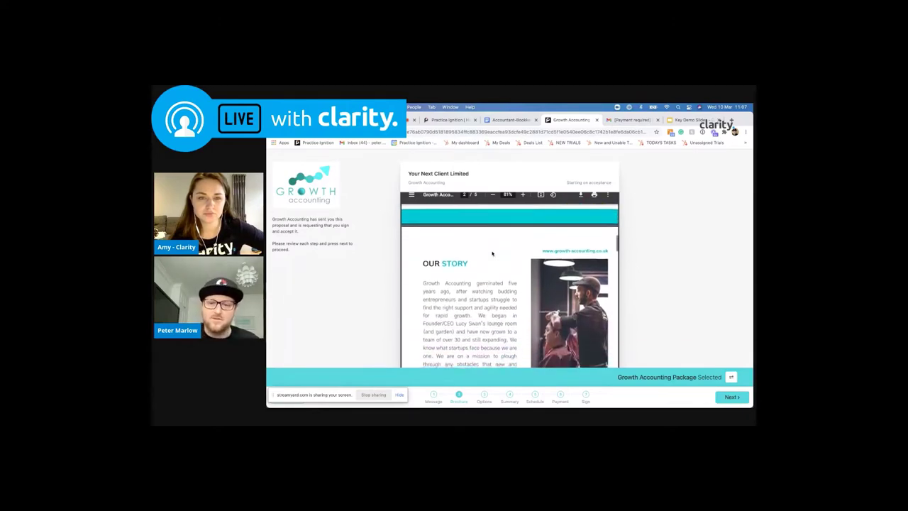
{"action": "scroll", "coordinate": [492, 253], "scroll_direction": "down", "scroll_amount": 1}
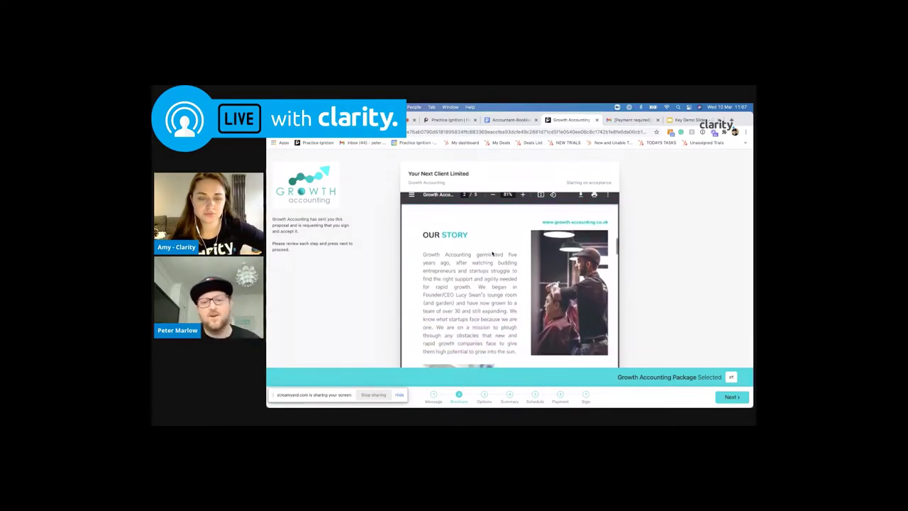
{"action": "scroll", "coordinate": [492, 253], "scroll_direction": "down", "scroll_amount": 10}
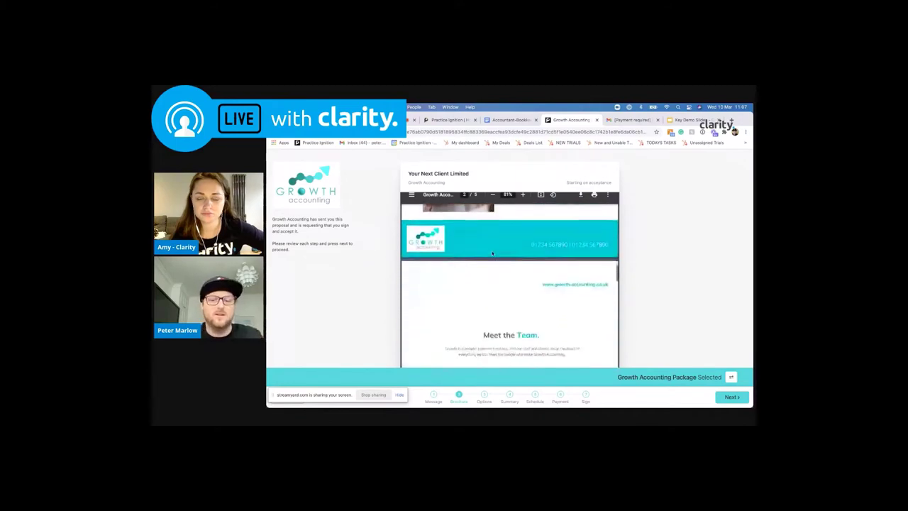
{"action": "scroll", "coordinate": [492, 253], "scroll_direction": "down", "scroll_amount": 10}
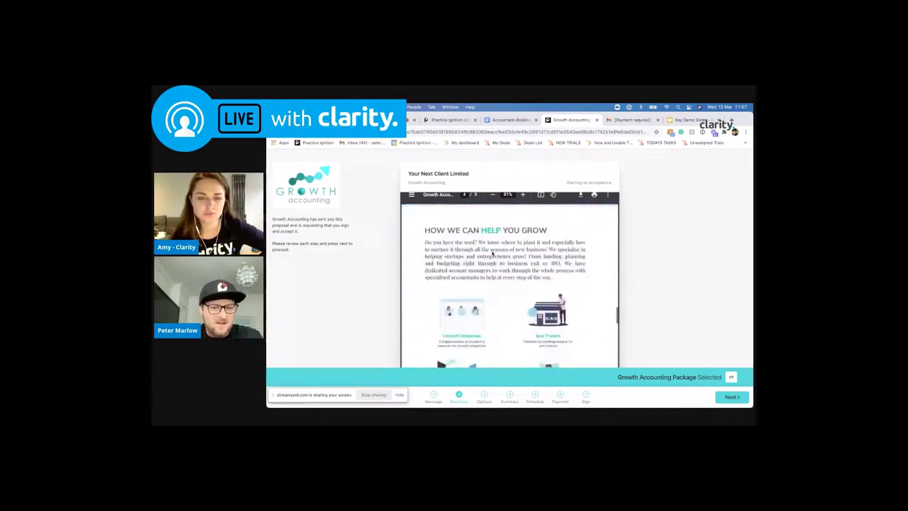
{"action": "scroll", "coordinate": [493, 253], "scroll_direction": "up", "scroll_amount": 5}
{"action": "scroll", "coordinate": [493, 253], "scroll_direction": "down", "scroll_amount": 7}
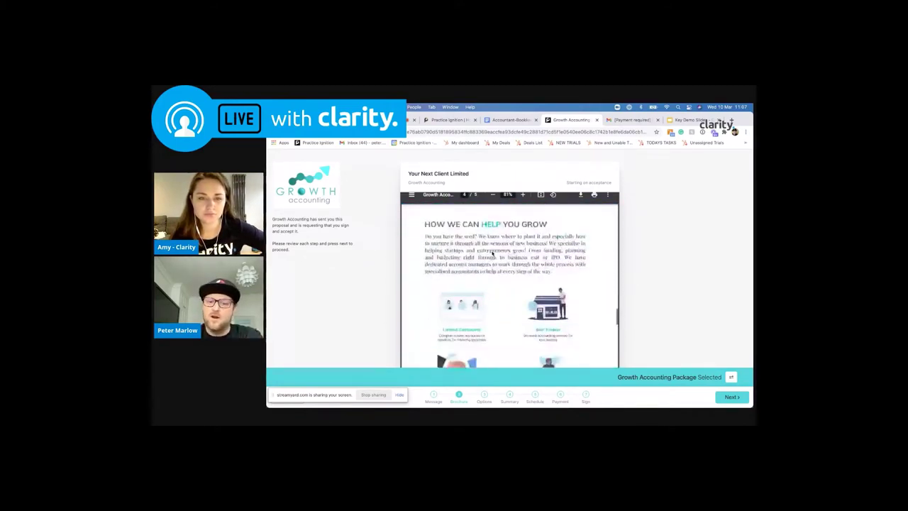
{"action": "scroll", "coordinate": [492, 253], "scroll_direction": "down", "scroll_amount": 1}
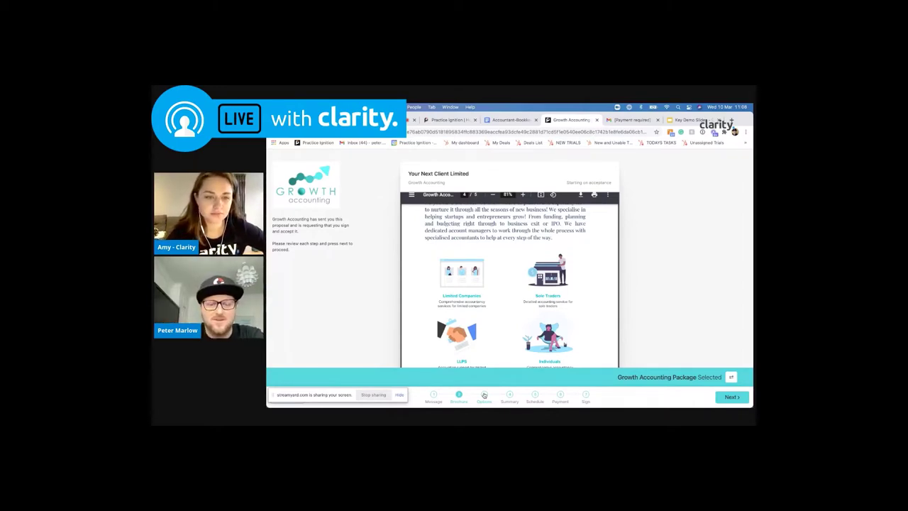
Bring up the options step comparing Essential, Growth and Corporate Accounting Packages
{"action": "left_click", "coordinate": [484, 394]}
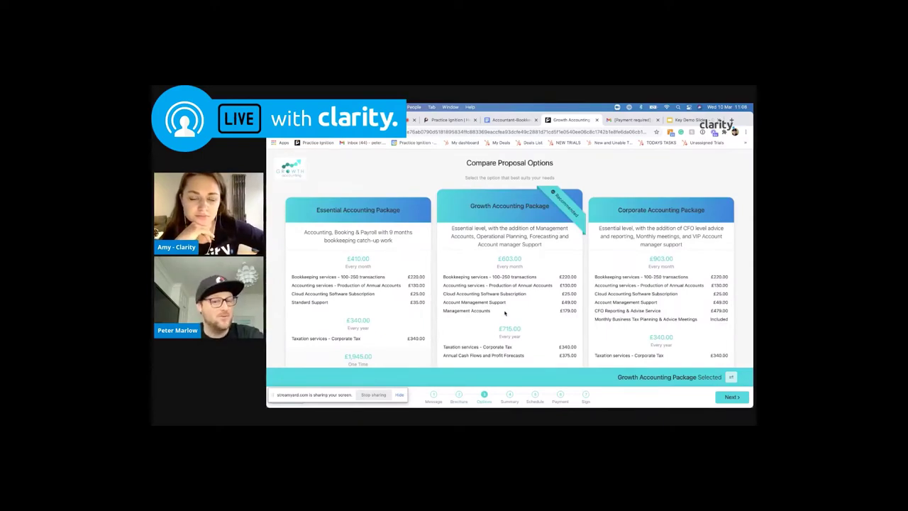
{"action": "scroll", "coordinate": [505, 313], "scroll_direction": "down", "scroll_amount": 2}
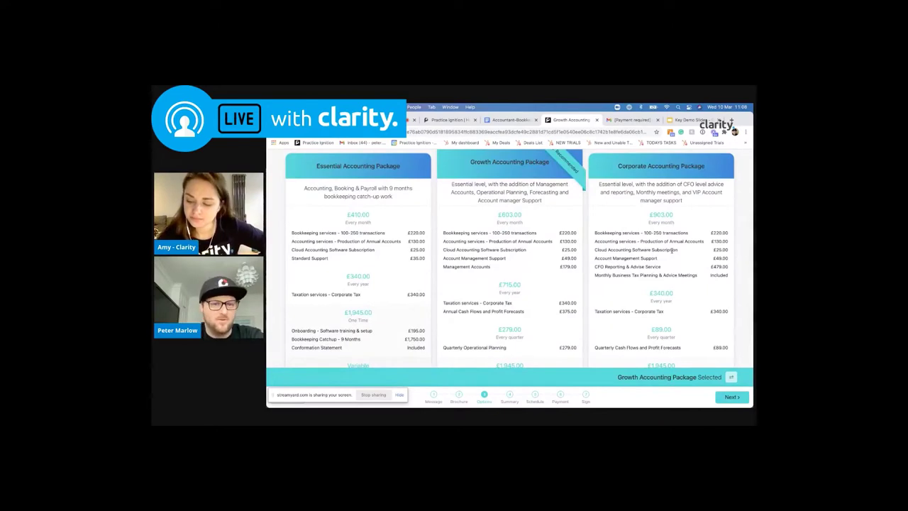
{"action": "scroll", "coordinate": [588, 258], "scroll_direction": "up", "scroll_amount": 1}
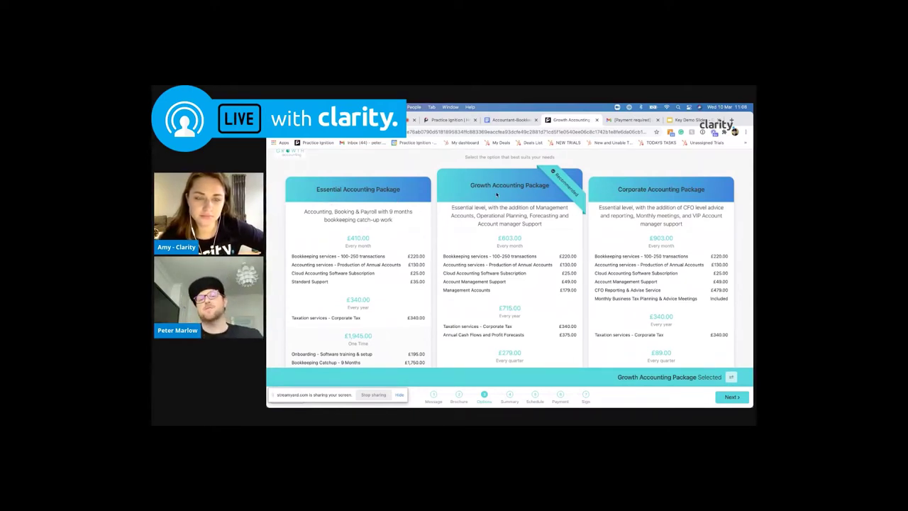
{"action": "scroll", "coordinate": [498, 205], "scroll_direction": "down", "scroll_amount": 1}
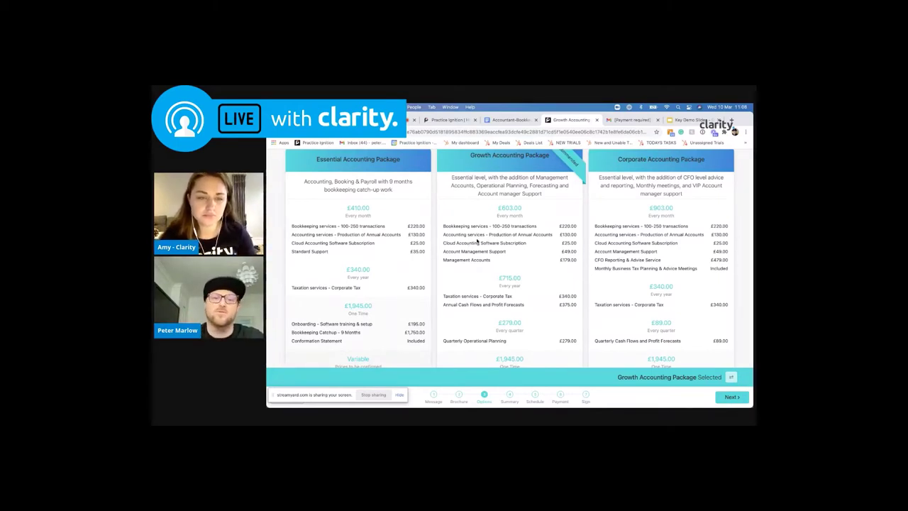
{"action": "scroll", "coordinate": [478, 241], "scroll_direction": "up", "scroll_amount": 1}
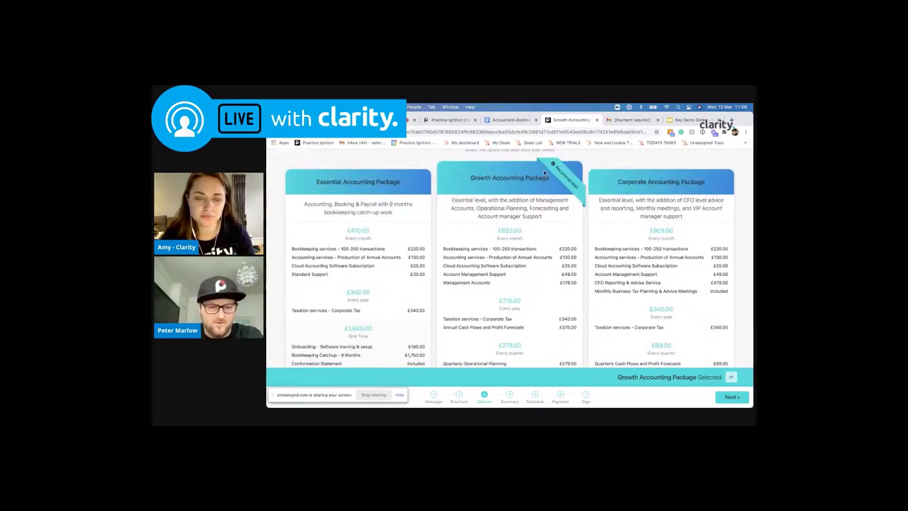
{"action": "scroll", "coordinate": [544, 172], "scroll_direction": "down", "scroll_amount": 1}
{"action": "scroll", "coordinate": [545, 173], "scroll_direction": "down", "scroll_amount": 3}
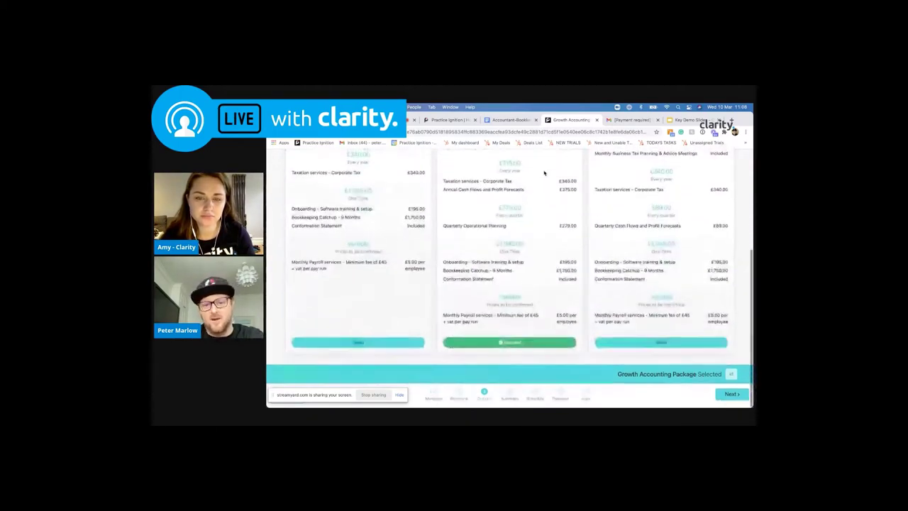
{"action": "scroll", "coordinate": [544, 173], "scroll_direction": "up", "scroll_amount": 5}
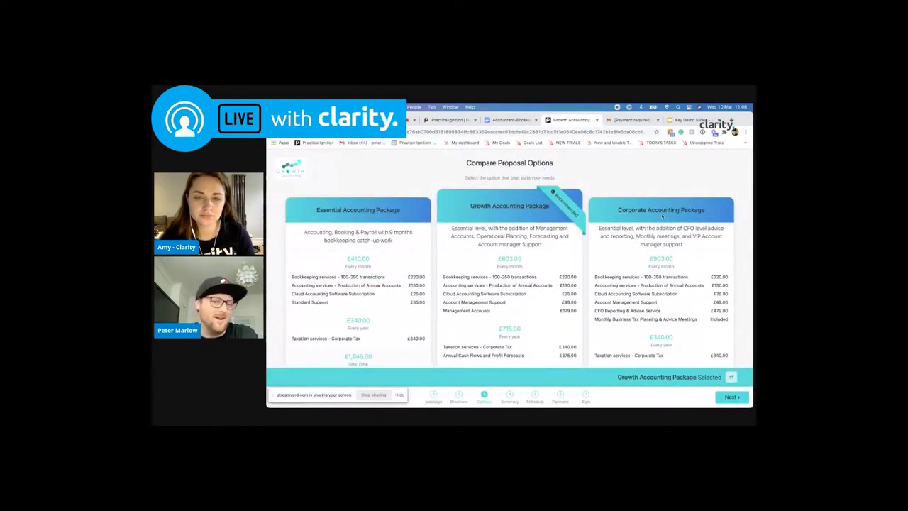
Review the package details further, keeping Growth Accounting Package selected
{"action": "scroll", "coordinate": [662, 215], "scroll_direction": "down", "scroll_amount": 1}
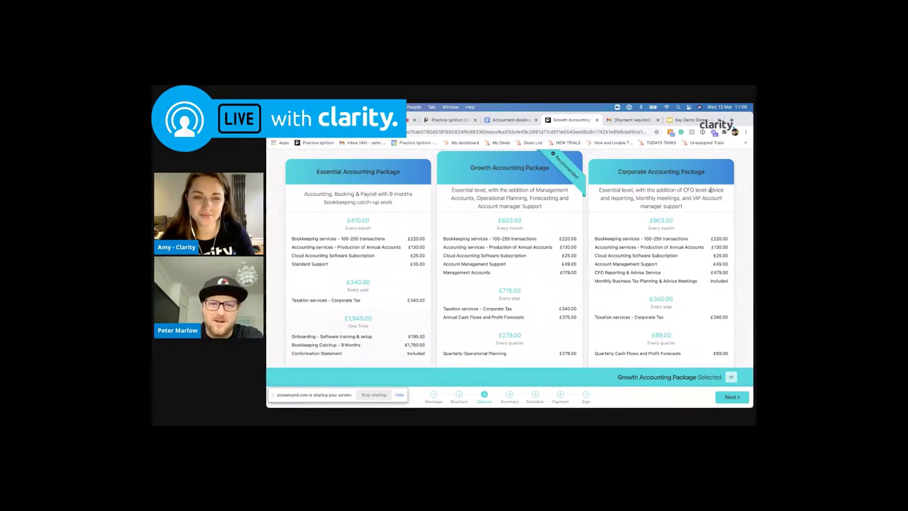
{"action": "scroll", "coordinate": [710, 190], "scroll_direction": "down", "scroll_amount": 3}
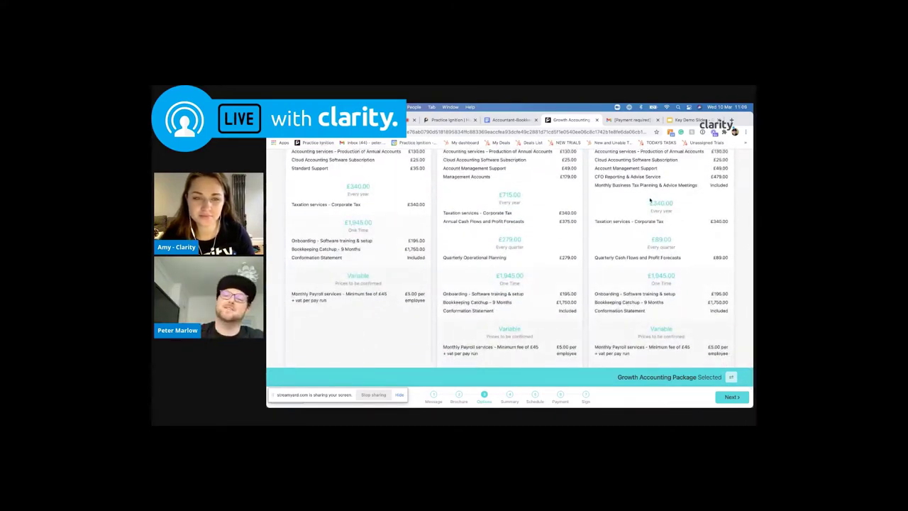
{"action": "scroll", "coordinate": [588, 240], "scroll_direction": "up", "scroll_amount": 4}
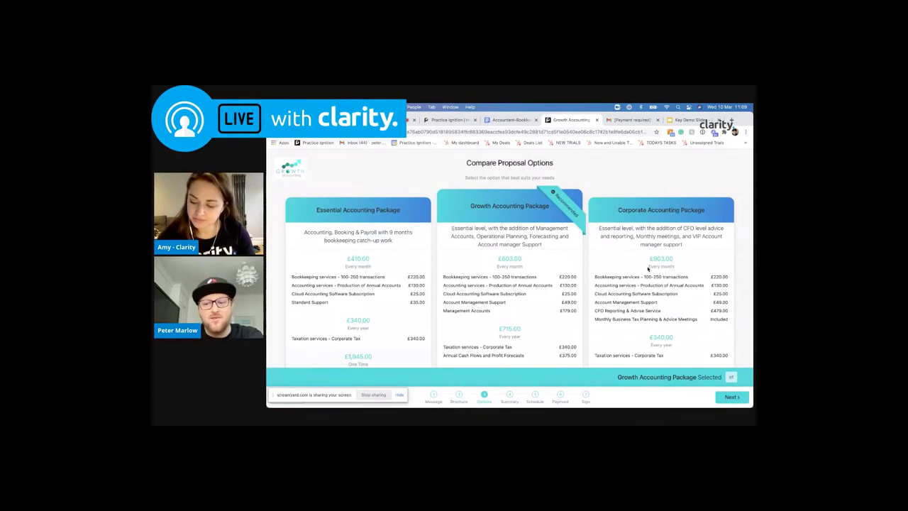
{"action": "scroll", "coordinate": [648, 268], "scroll_direction": "down", "scroll_amount": 3}
{"action": "scroll", "coordinate": [648, 268], "scroll_direction": "up", "scroll_amount": 2}
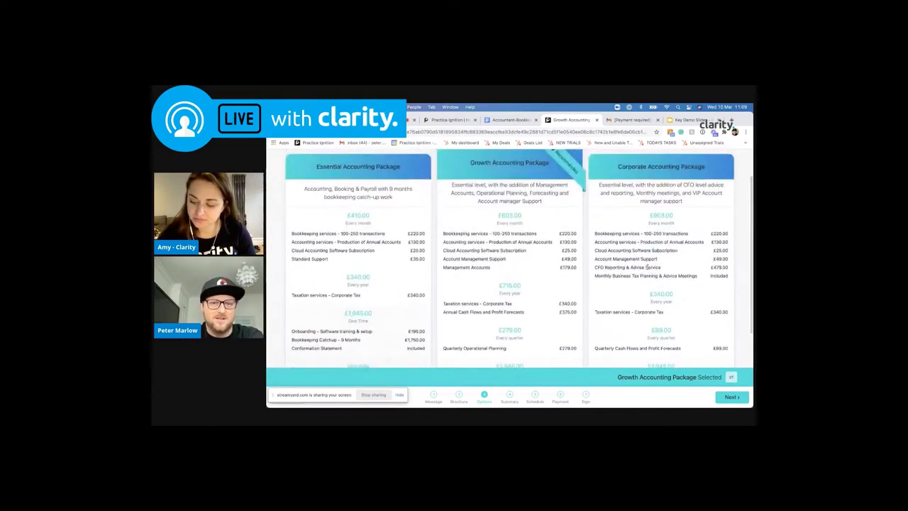
{"action": "scroll", "coordinate": [646, 268], "scroll_direction": "up", "scroll_amount": 1}
{"action": "scroll", "coordinate": [593, 288], "scroll_direction": "down", "scroll_amount": 1}
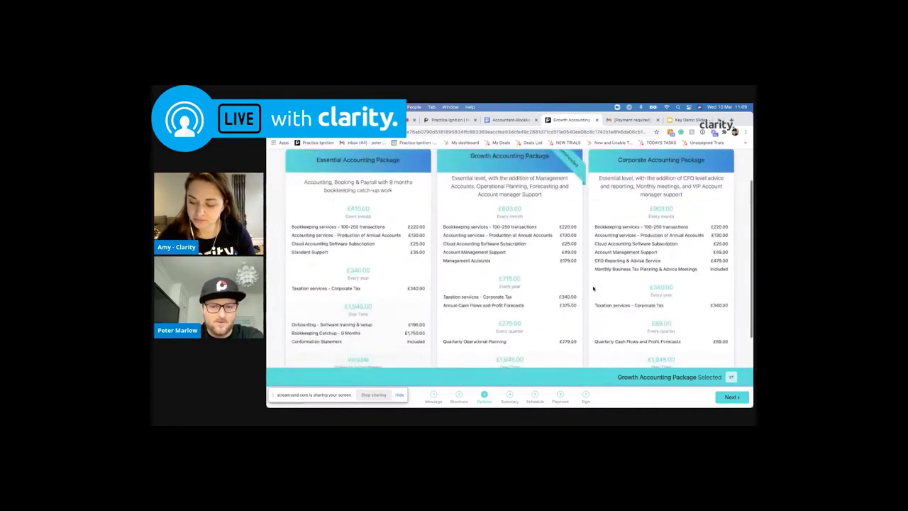
{"action": "scroll", "coordinate": [593, 288], "scroll_direction": "down", "scroll_amount": 5}
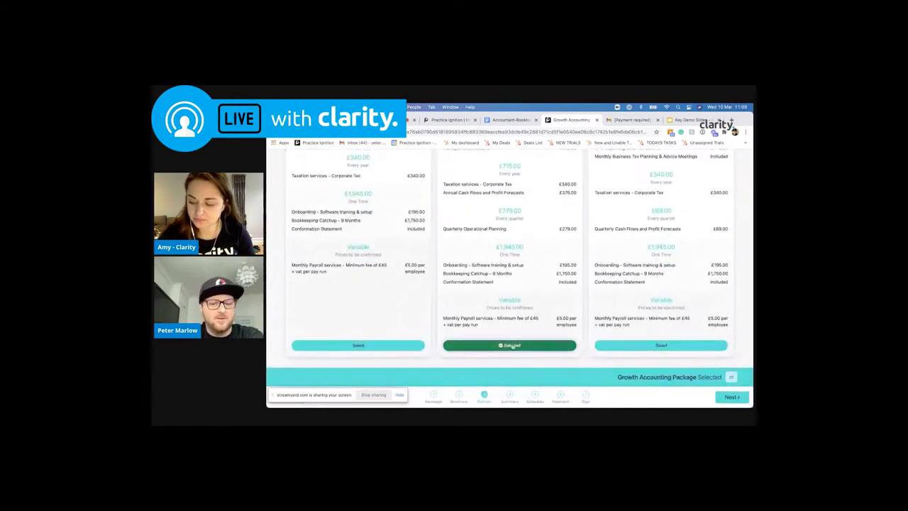
{"action": "left_click", "coordinate": [509, 394]}
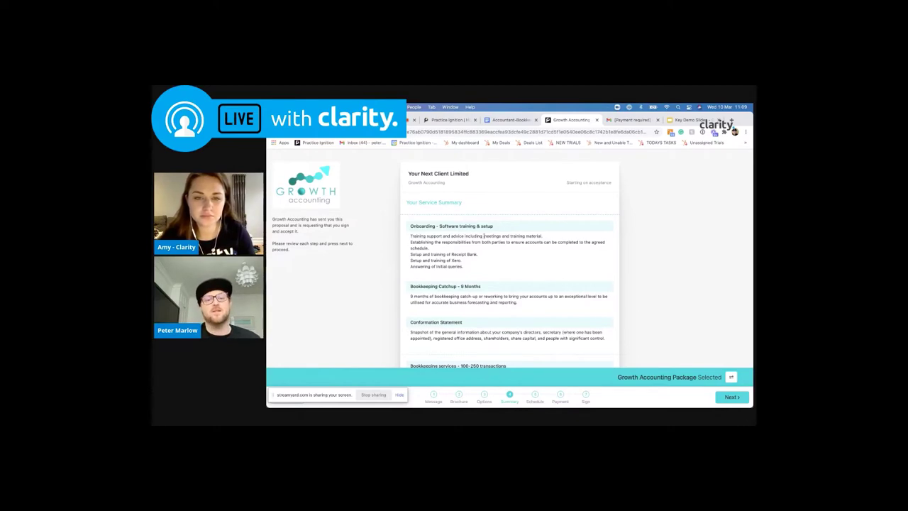
{"action": "scroll", "coordinate": [479, 226], "scroll_direction": "down", "scroll_amount": 2}
{"action": "scroll", "coordinate": [474, 225], "scroll_direction": "up", "scroll_amount": 1}
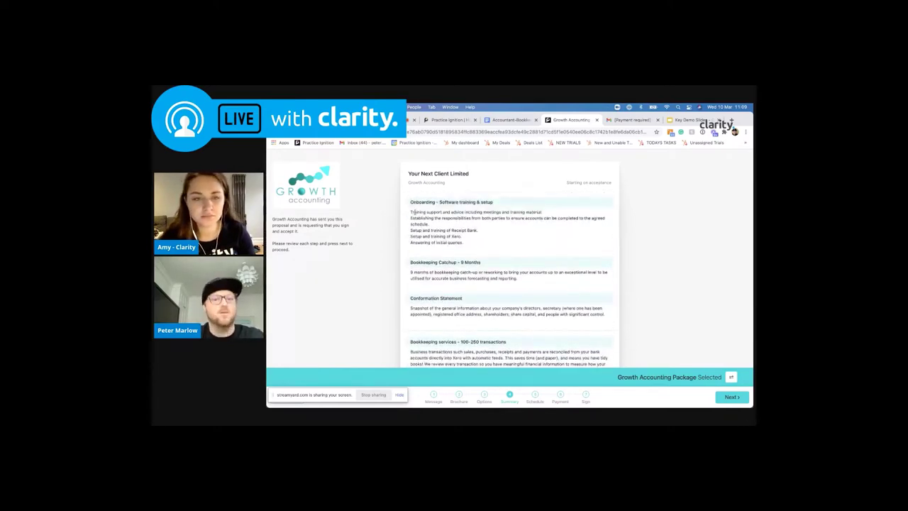
{"action": "scroll", "coordinate": [479, 240], "scroll_direction": "down", "scroll_amount": 3}
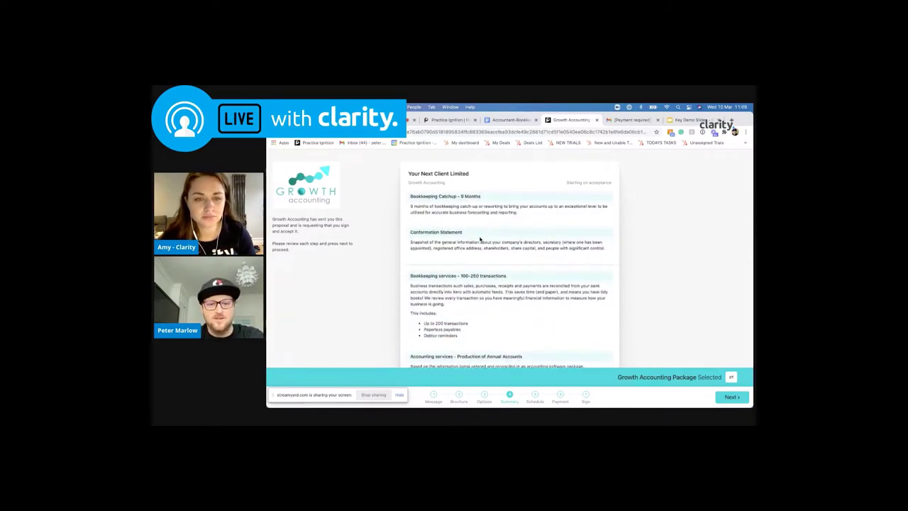
{"action": "scroll", "coordinate": [480, 239], "scroll_direction": "down", "scroll_amount": 7}
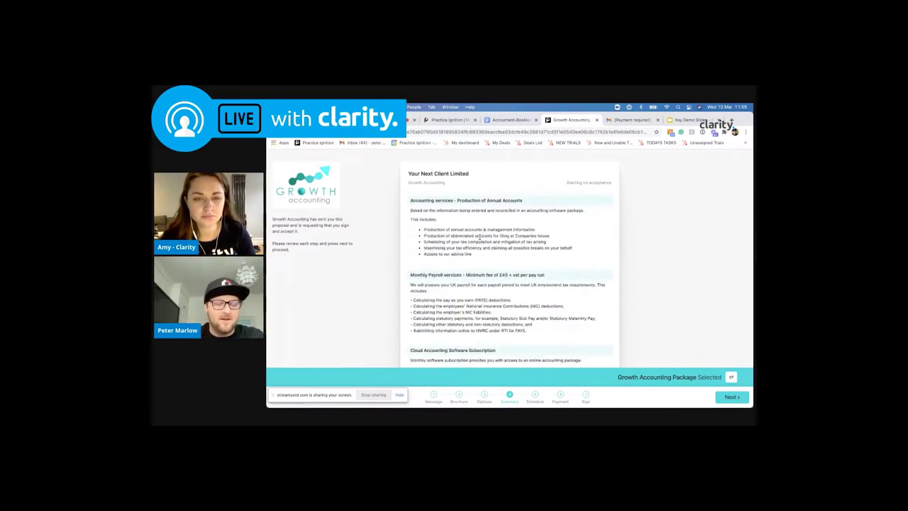
{"action": "scroll", "coordinate": [479, 240], "scroll_direction": "down", "scroll_amount": 15}
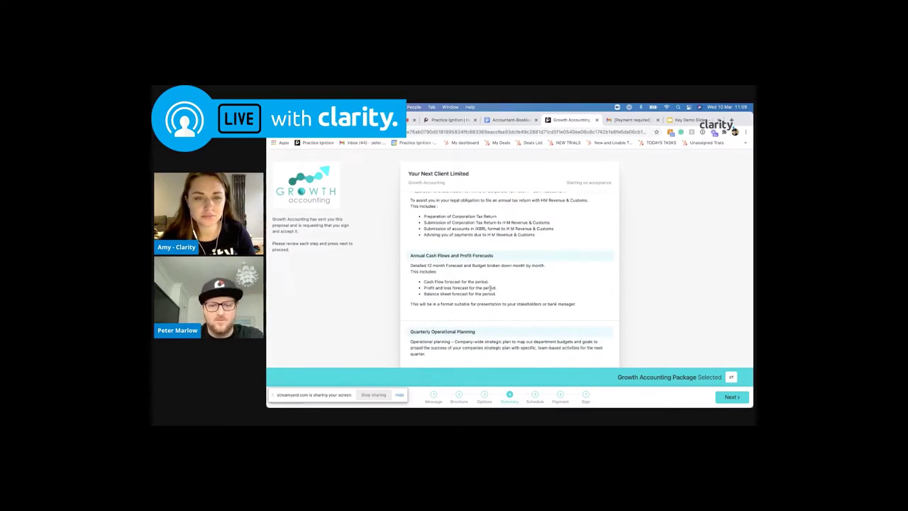
Review the Payment Schedule from 10th March, including £715.00 yearly and £279.00 quarterly charges
{"action": "left_click", "coordinate": [537, 400]}
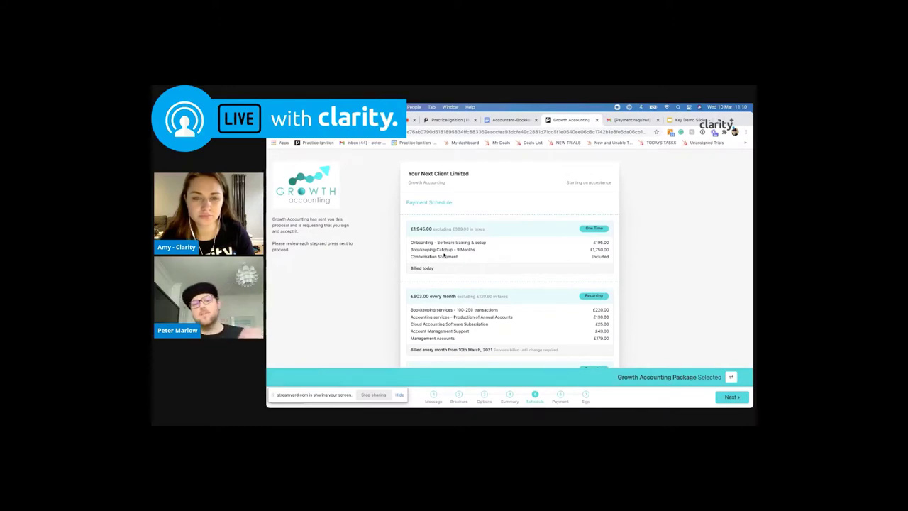
{"action": "scroll", "coordinate": [455, 247], "scroll_direction": "down", "scroll_amount": 1}
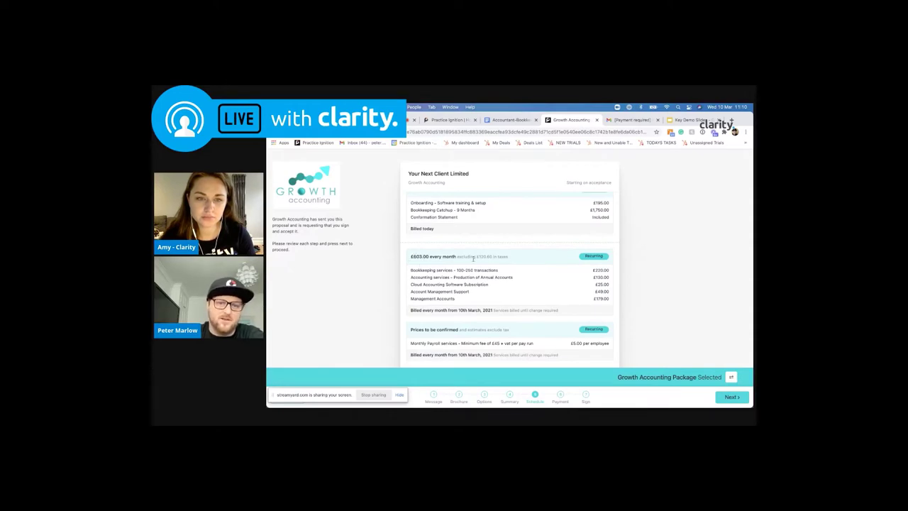
{"action": "scroll", "coordinate": [473, 259], "scroll_direction": "down", "scroll_amount": 2}
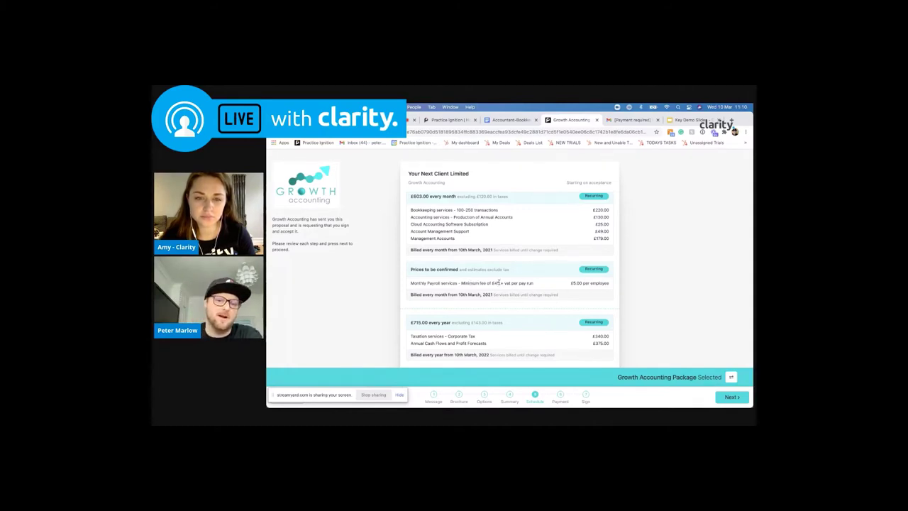
{"action": "scroll", "coordinate": [500, 282], "scroll_direction": "down", "scroll_amount": 2}
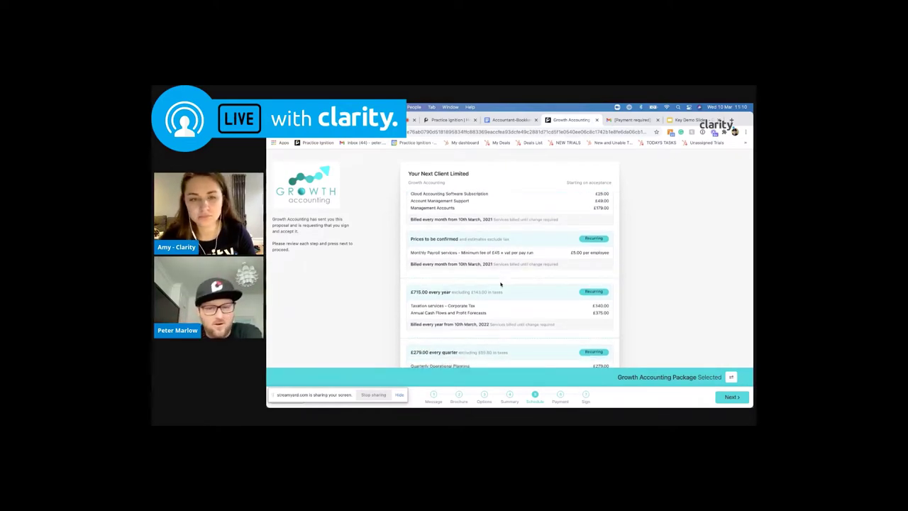
{"action": "scroll", "coordinate": [500, 283], "scroll_direction": "down", "scroll_amount": 1}
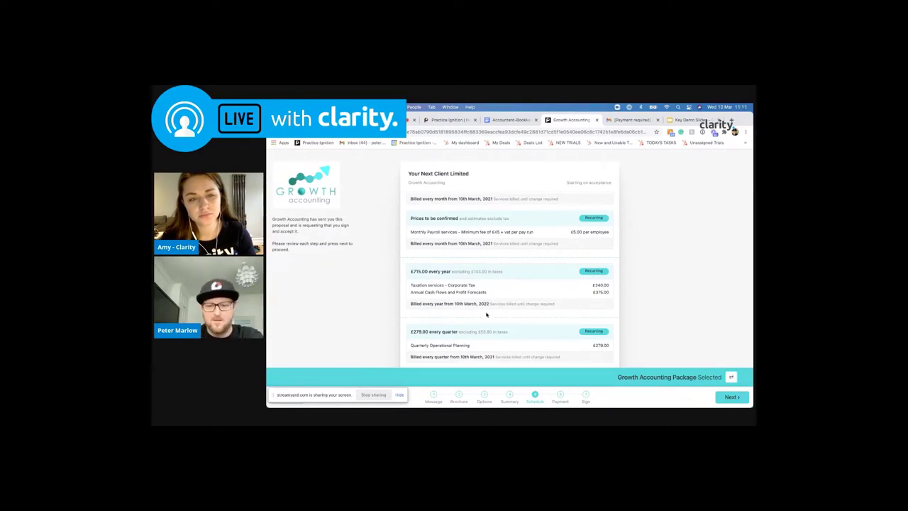
On Payment Details, look at the Bank Account option for a new method, keeping the saved account
{"action": "left_click", "coordinate": [561, 395]}
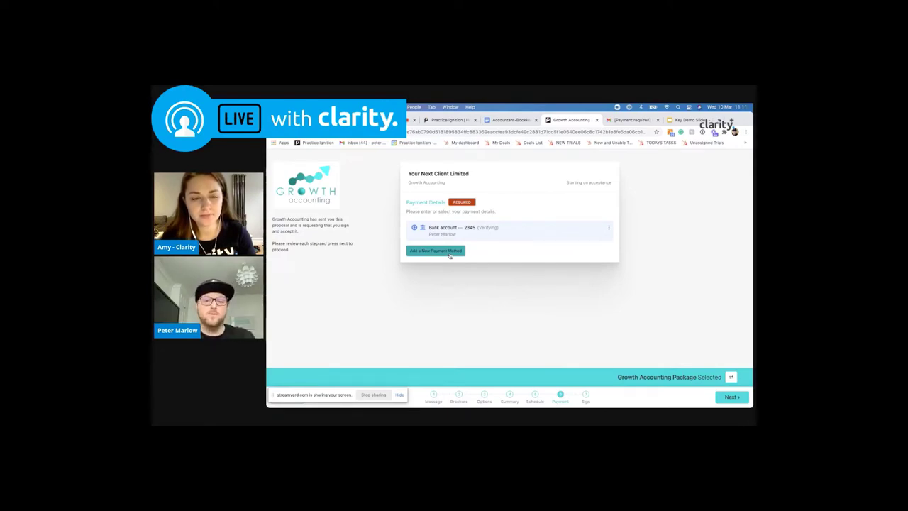
{"action": "left_click", "coordinate": [449, 256]}
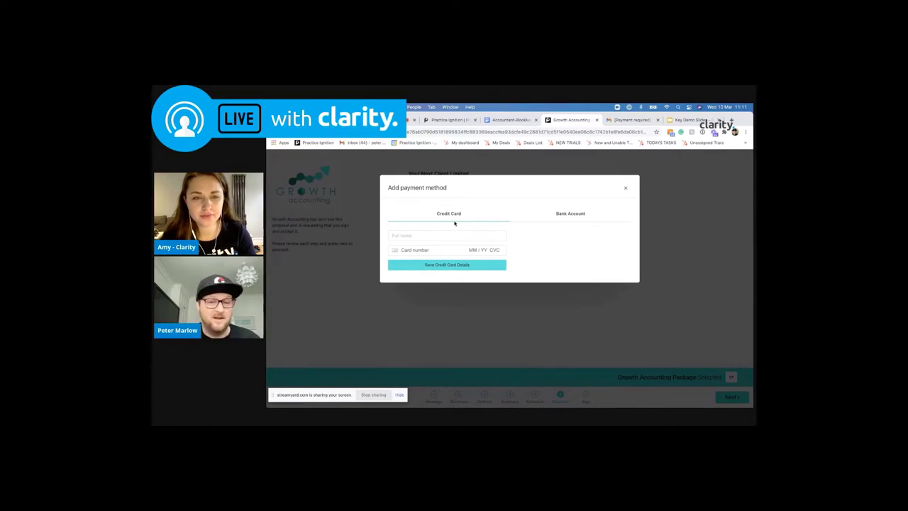
{"action": "left_click", "coordinate": [570, 213]}
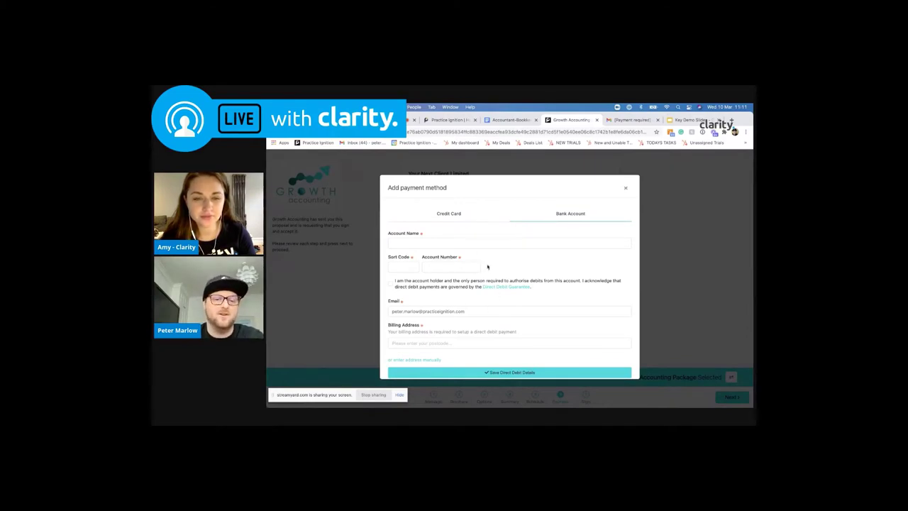
{"action": "scroll", "coordinate": [503, 308], "scroll_direction": "down", "scroll_amount": 1}
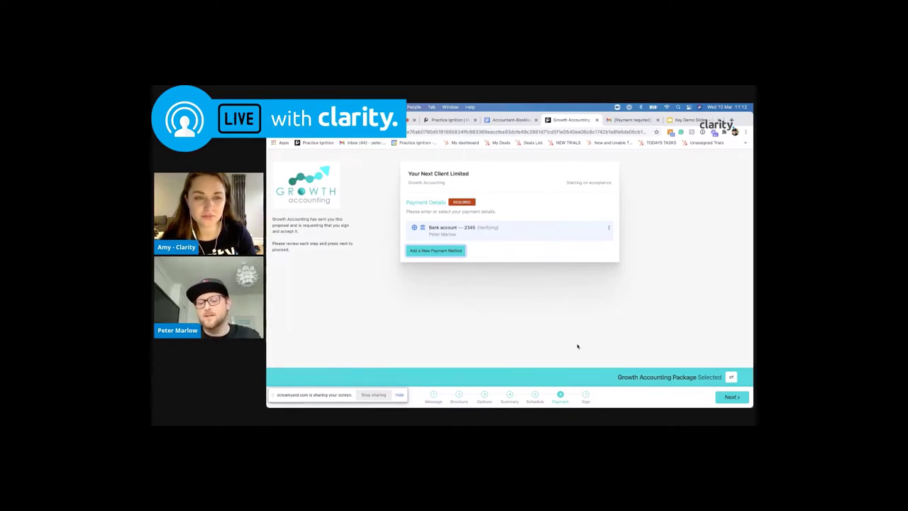
Reach the Sign step and read through the engagement letter terms
{"action": "left_click", "coordinate": [587, 395]}
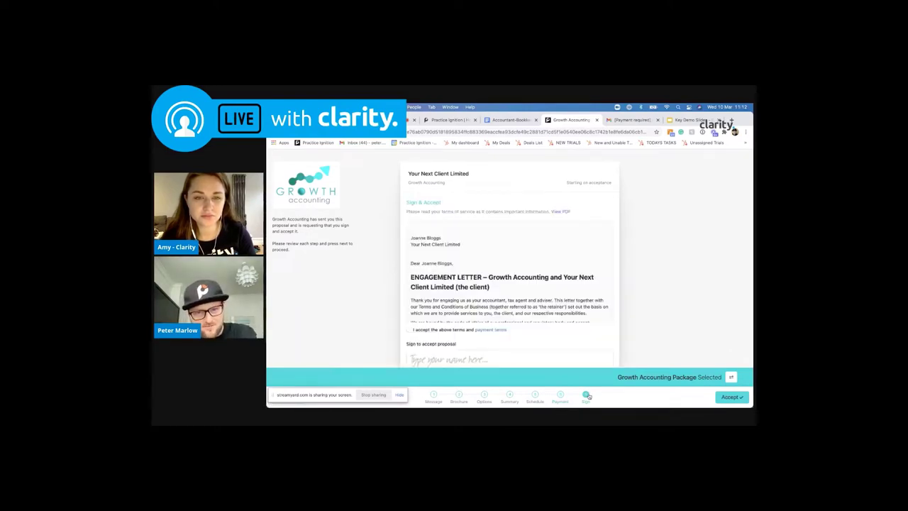
{"action": "scroll", "coordinate": [554, 302], "scroll_direction": "down", "scroll_amount": 5}
{"action": "scroll", "coordinate": [554, 302], "scroll_direction": "down", "scroll_amount": 10}
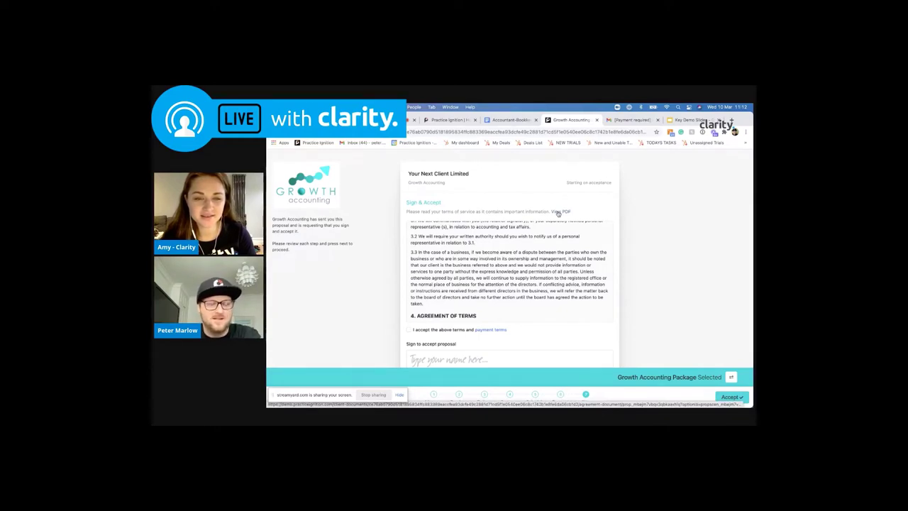
{"action": "scroll", "coordinate": [559, 213], "scroll_direction": "down", "scroll_amount": 1}
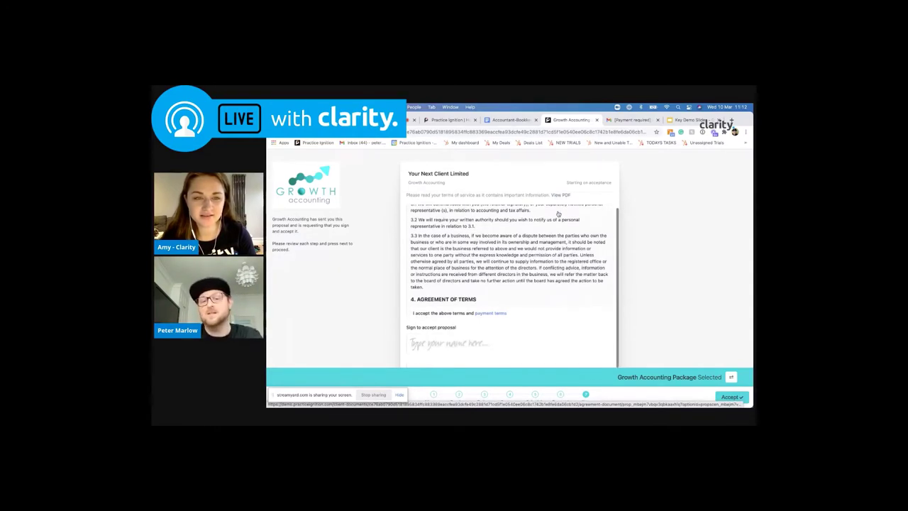
{"action": "scroll", "coordinate": [444, 281], "scroll_direction": "down", "scroll_amount": 5}
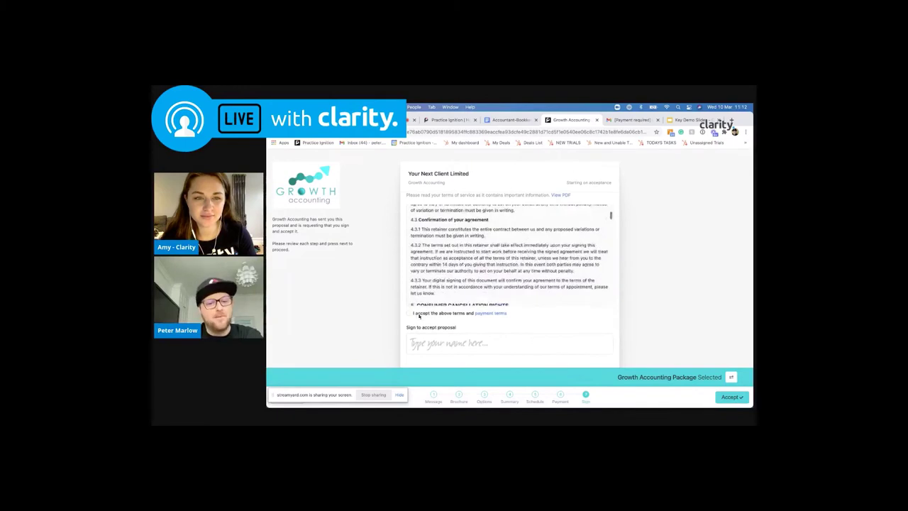
Sign with the saved name, then return to the package options comparison
{"action": "left_click", "coordinate": [427, 343]}
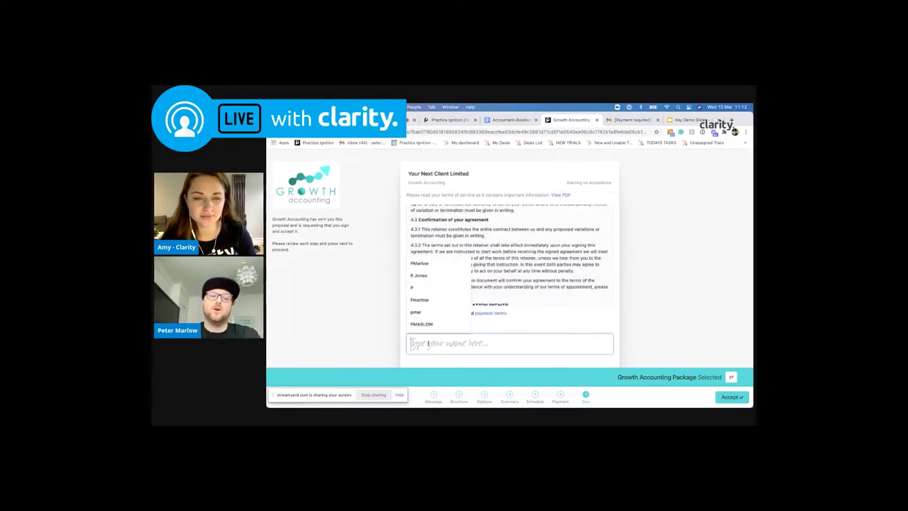
{"action": "left_click", "coordinate": [437, 264]}
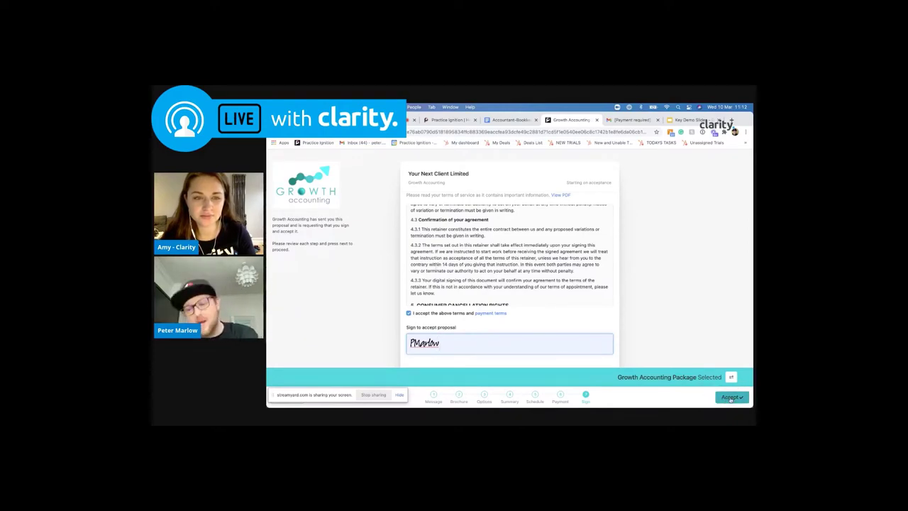
{"action": "left_click", "coordinate": [731, 399]}
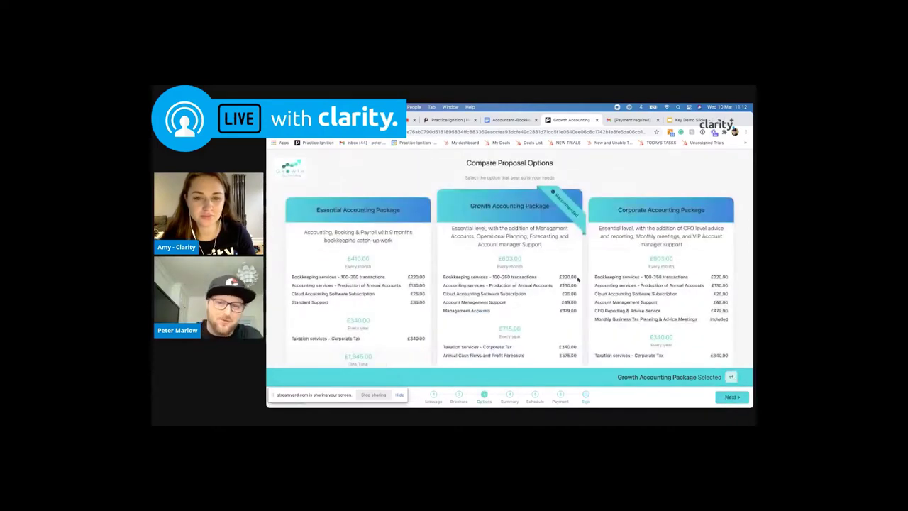
Choose the Corporate Accounting Package, then accept the signed proposal
{"action": "scroll", "coordinate": [551, 282], "scroll_direction": "down", "scroll_amount": 5}
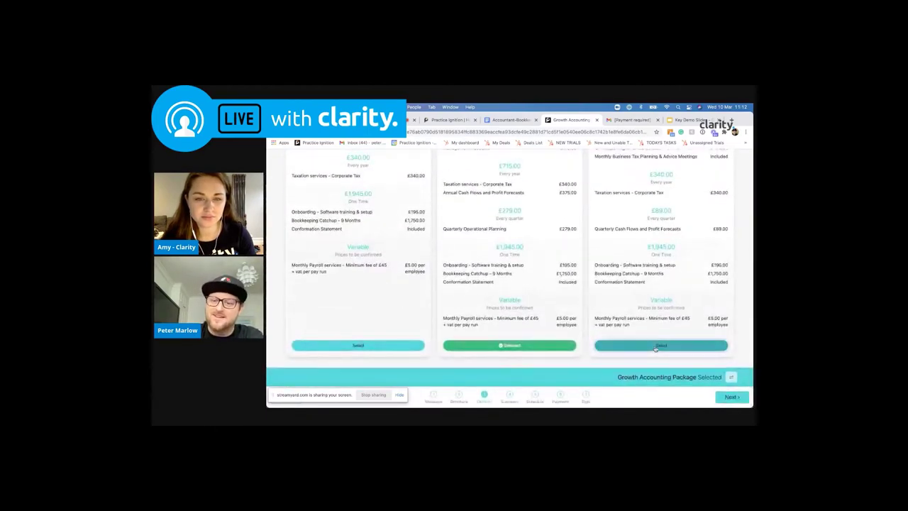
{"action": "left_click", "coordinate": [655, 346]}
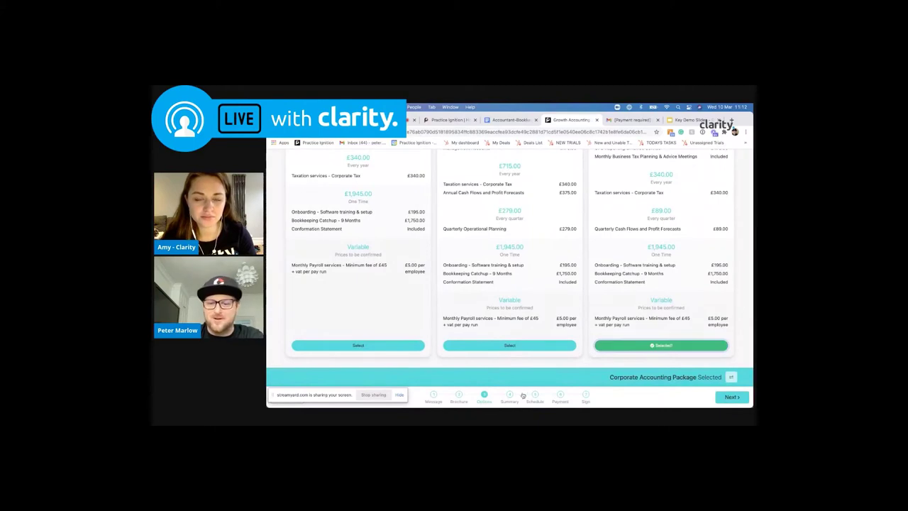
{"action": "left_click", "coordinate": [586, 393]}
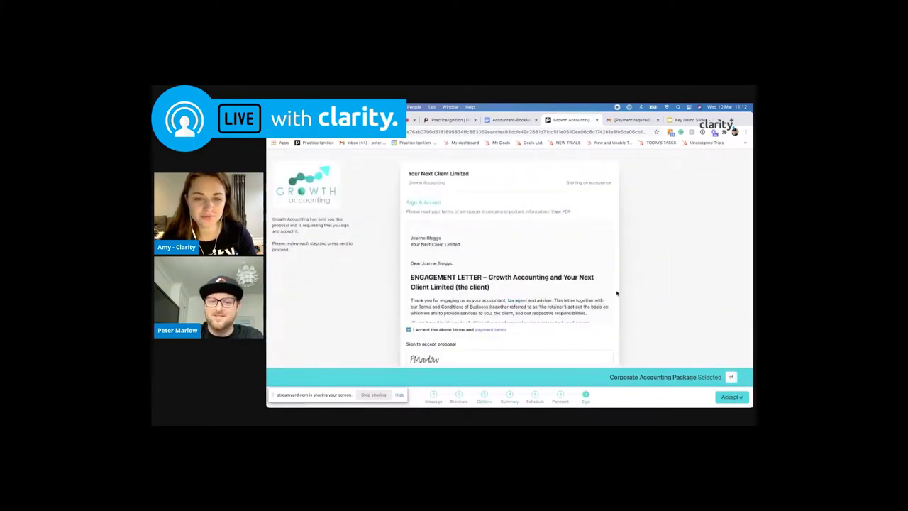
{"action": "scroll", "coordinate": [616, 292], "scroll_direction": "down", "scroll_amount": 1}
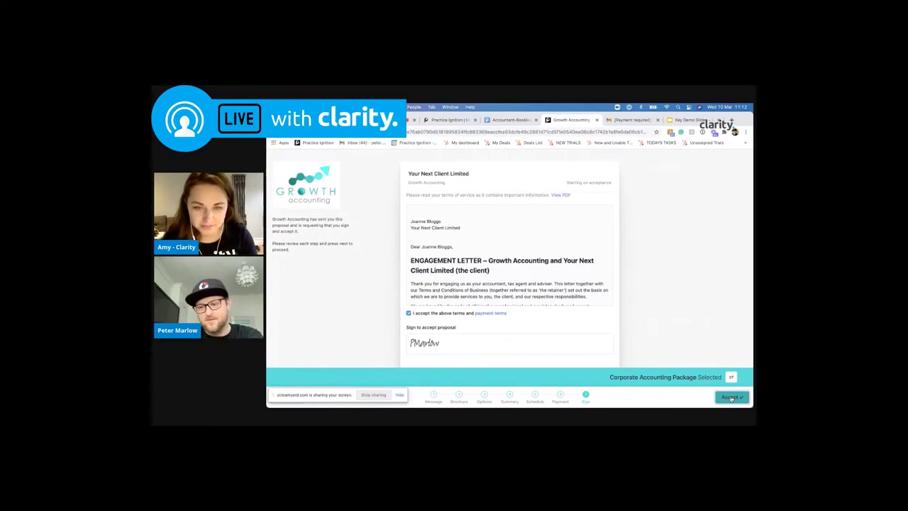
{"action": "left_click", "coordinate": [731, 398]}
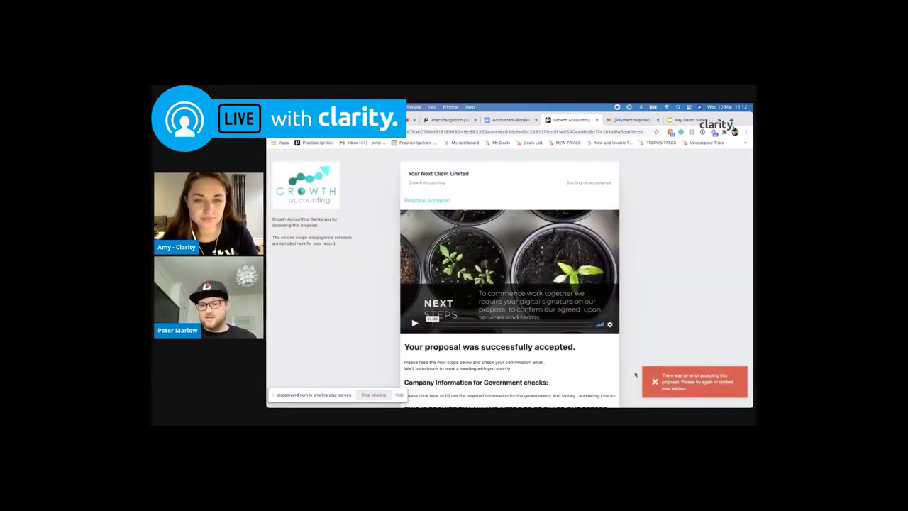
Dismiss the red error notice and open the AML Form UK government checks form in a new tab
{"action": "left_click", "coordinate": [654, 382]}
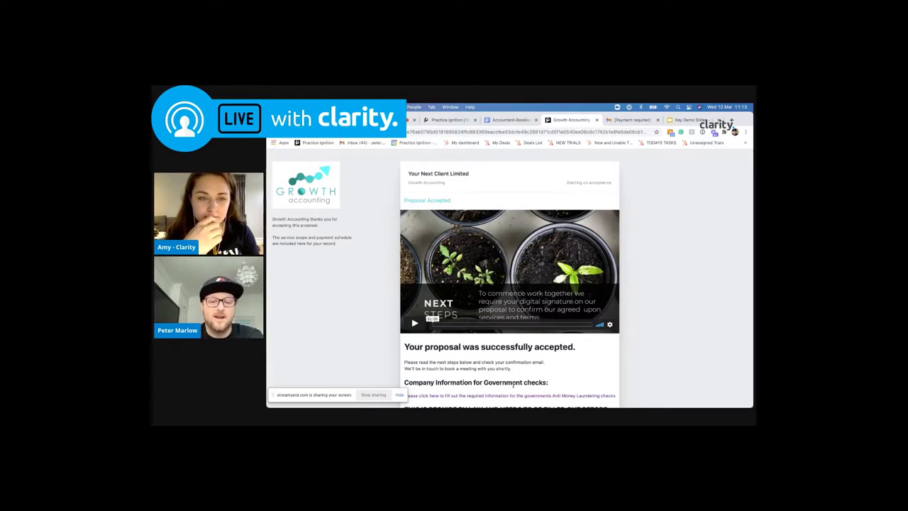
{"action": "left_click", "coordinate": [502, 396]}
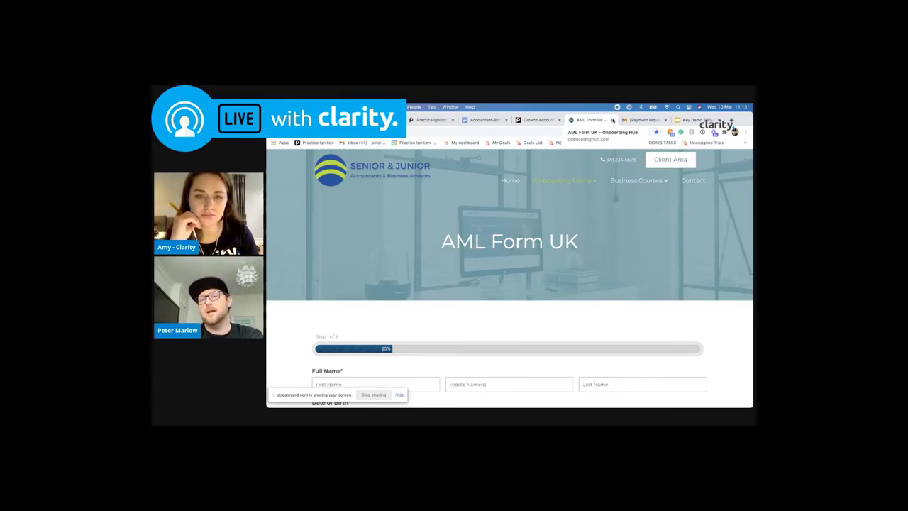
Close the AML Form UK tab to return to the accepted-proposal page
{"action": "left_click", "coordinate": [612, 121]}
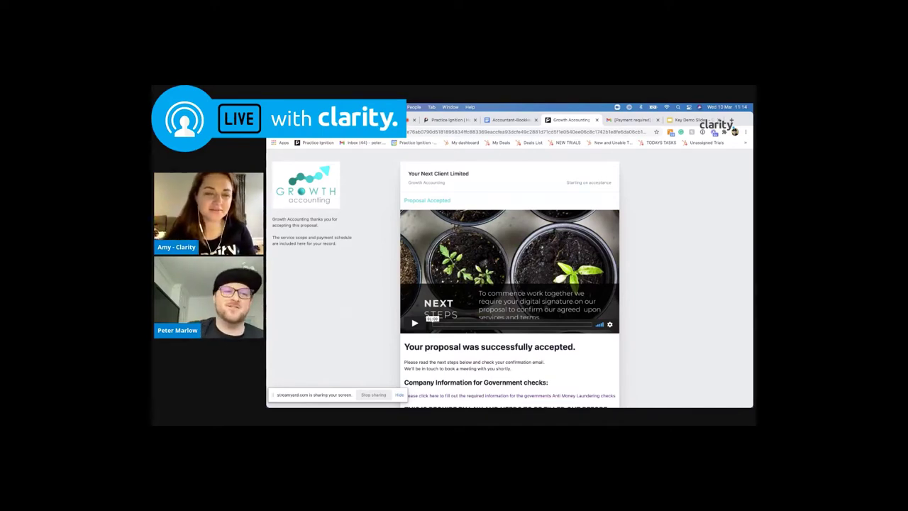
Return to Your Next Client Limited's summary, reload it, and start a new proposal
{"action": "key", "text": "super+bracketleft"}
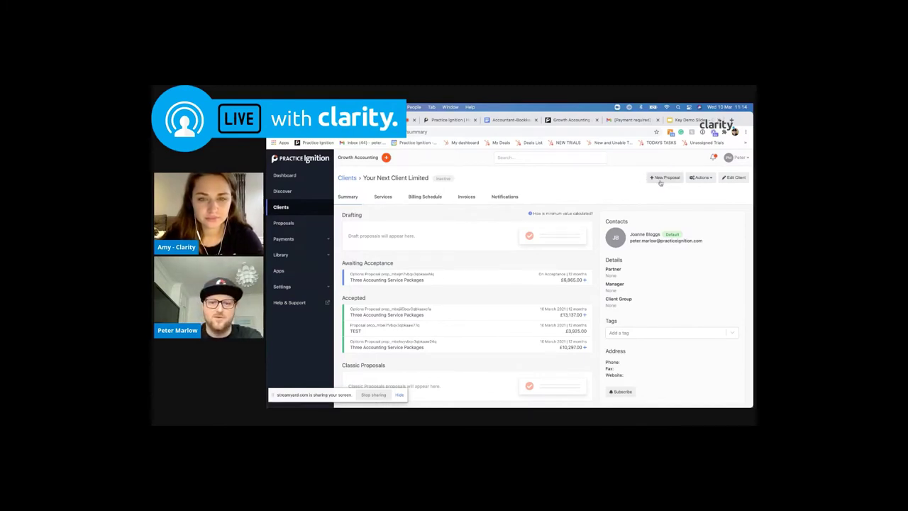
{"action": "left_click", "coordinate": [539, 133]}
{"action": "key", "text": "Return"}
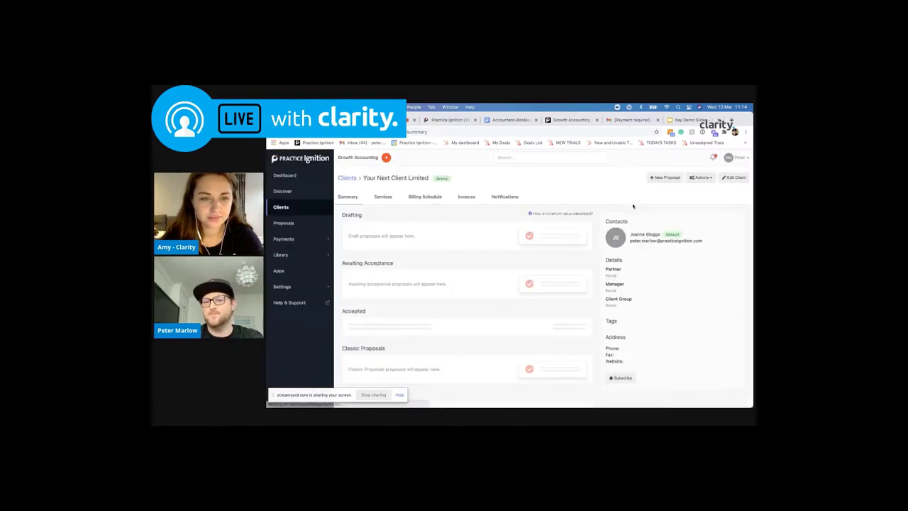
{"action": "left_click", "coordinate": [665, 177]}
Use the new proposal editor and build the proposal from the Three Package Template
{"action": "left_click", "coordinate": [571, 297]}
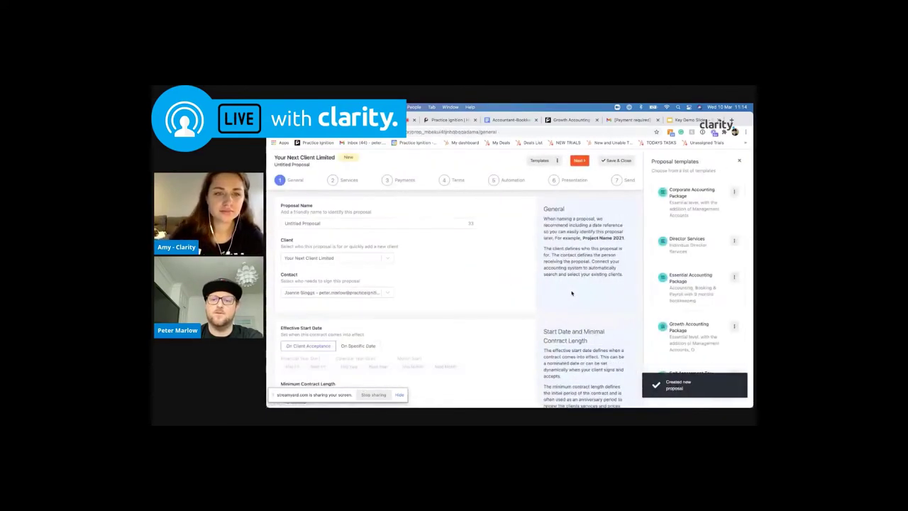
{"action": "scroll", "coordinate": [684, 295], "scroll_direction": "down", "scroll_amount": 3}
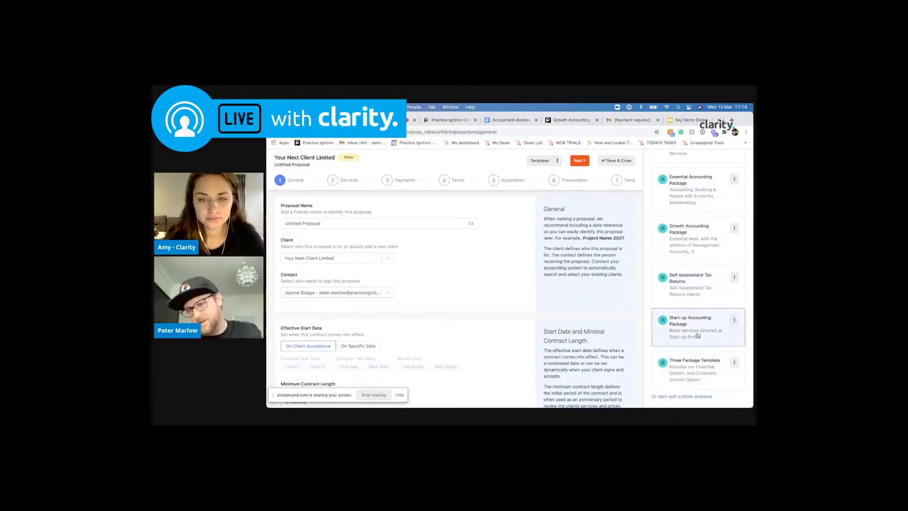
{"action": "scroll", "coordinate": [699, 326], "scroll_direction": "up", "scroll_amount": 3}
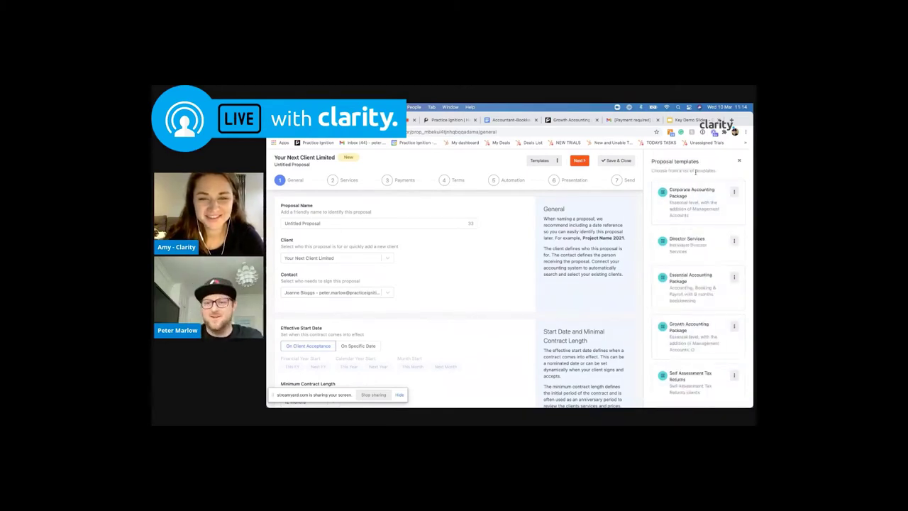
{"action": "scroll", "coordinate": [703, 289], "scroll_direction": "down", "scroll_amount": 2}
{"action": "scroll", "coordinate": [704, 288], "scroll_direction": "down", "scroll_amount": 1}
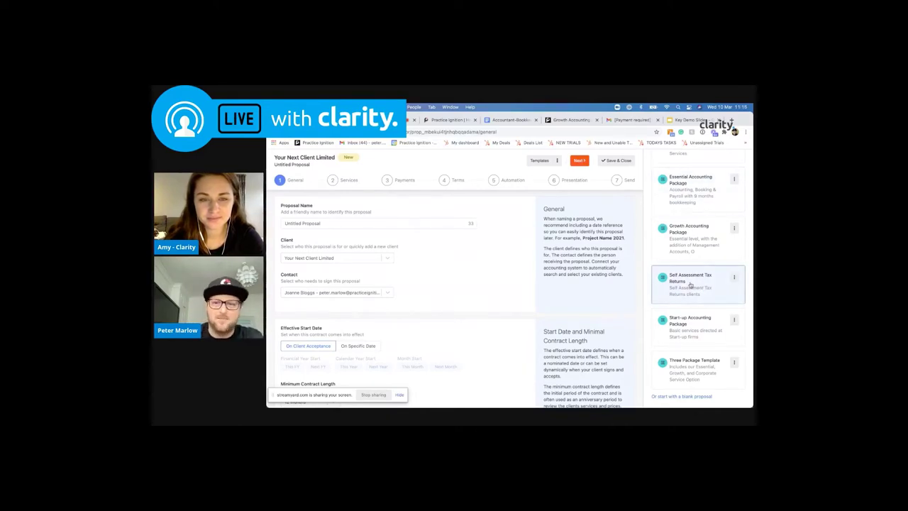
{"action": "scroll", "coordinate": [691, 283], "scroll_direction": "up", "scroll_amount": 3}
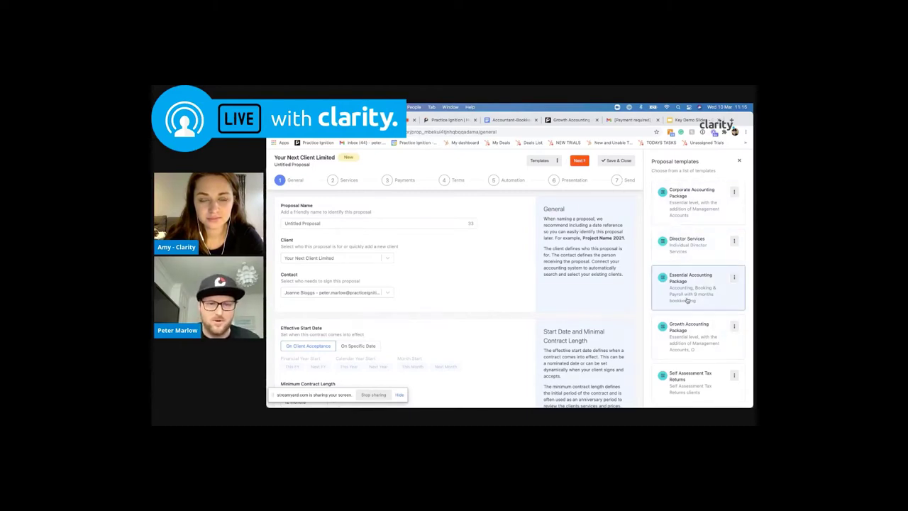
{"action": "scroll", "coordinate": [687, 294], "scroll_direction": "down", "scroll_amount": 3}
{"action": "scroll", "coordinate": [687, 284], "scroll_direction": "down", "scroll_amount": 2}
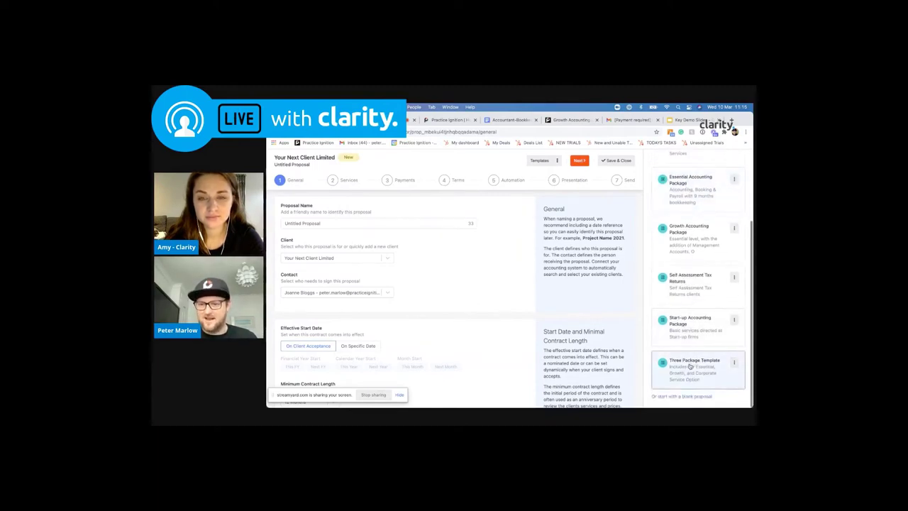
{"action": "left_click", "coordinate": [689, 366]}
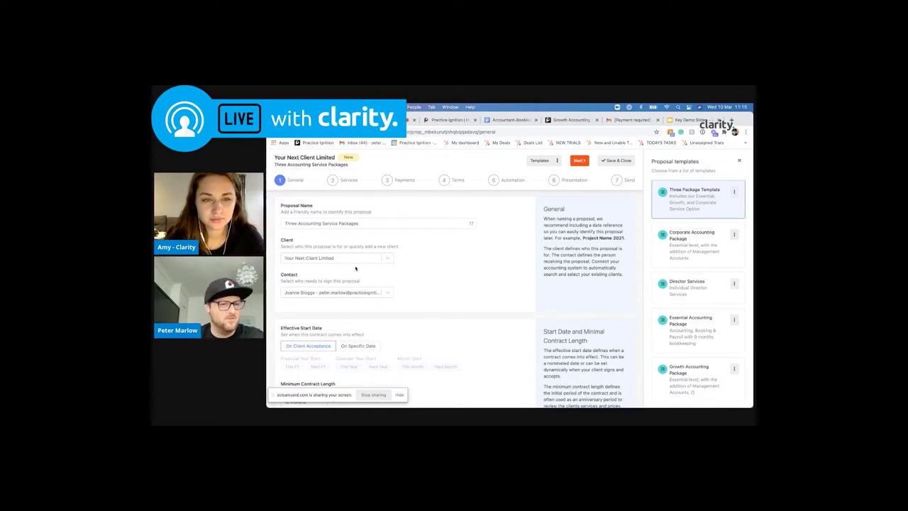
{"action": "scroll", "coordinate": [354, 259], "scroll_direction": "down", "scroll_amount": 3}
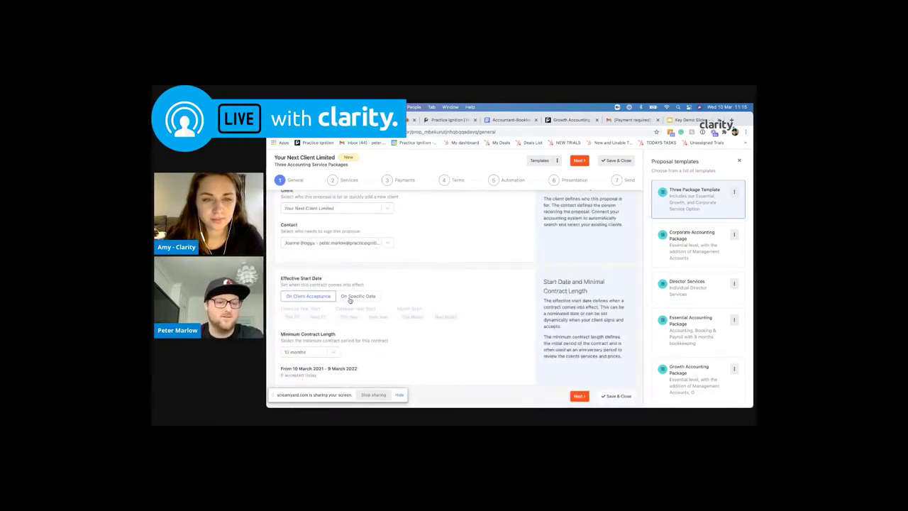
{"action": "left_click", "coordinate": [350, 297]}
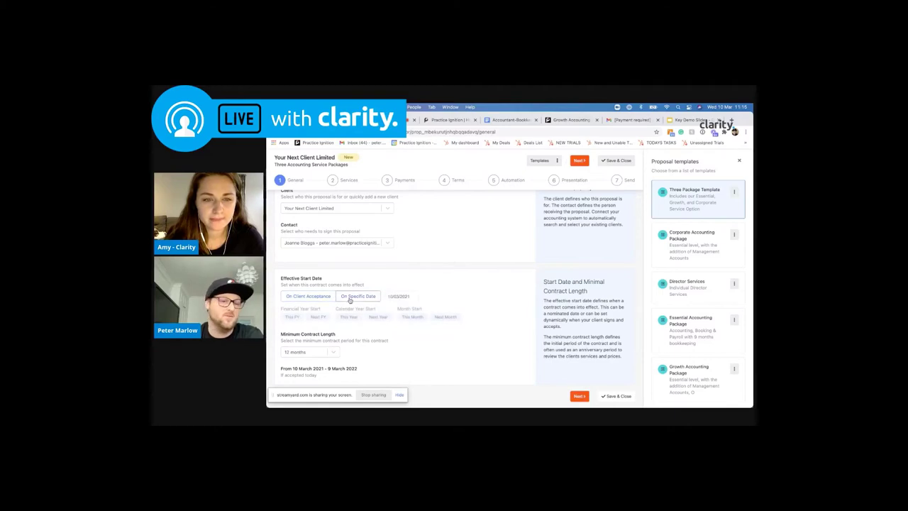
{"action": "left_click", "coordinate": [322, 304]}
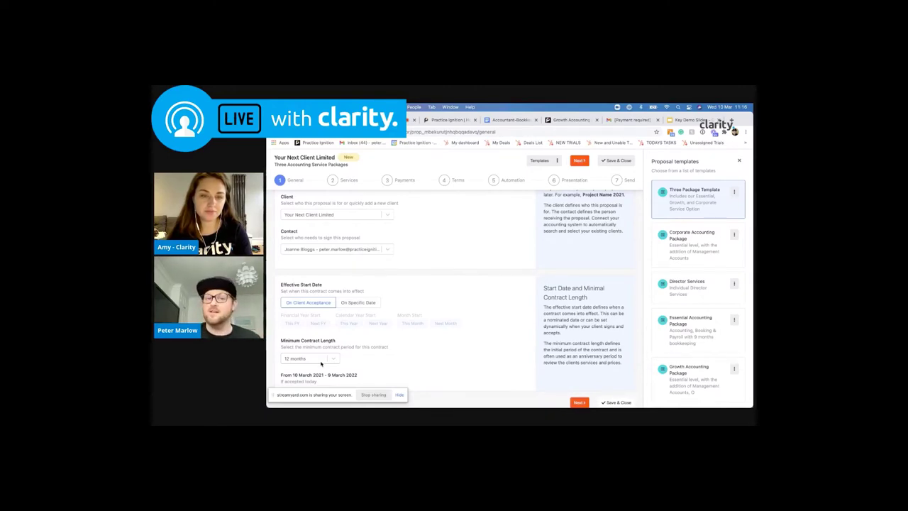
Go to the proposal's Services step and review the Billed today services
{"action": "left_click", "coordinate": [333, 182]}
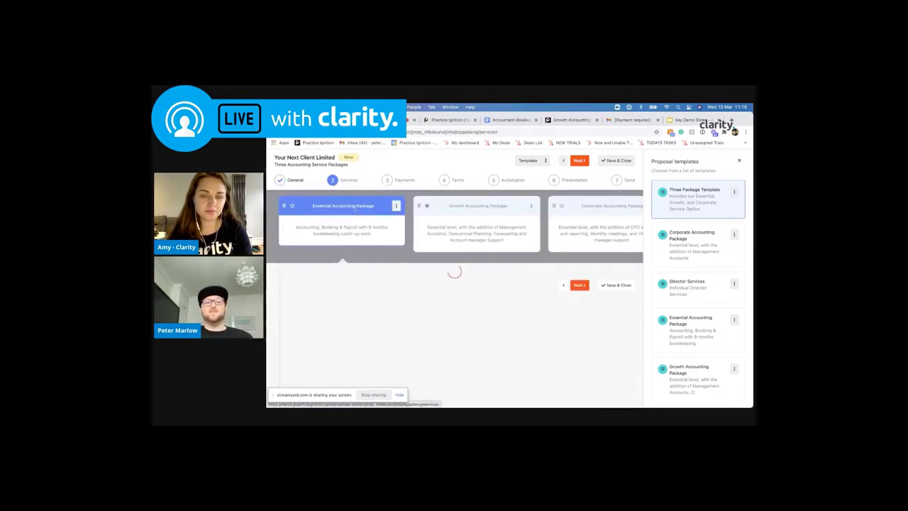
{"action": "scroll", "coordinate": [369, 266], "scroll_direction": "down", "scroll_amount": 2}
{"action": "scroll", "coordinate": [370, 272], "scroll_direction": "down", "scroll_amount": 1}
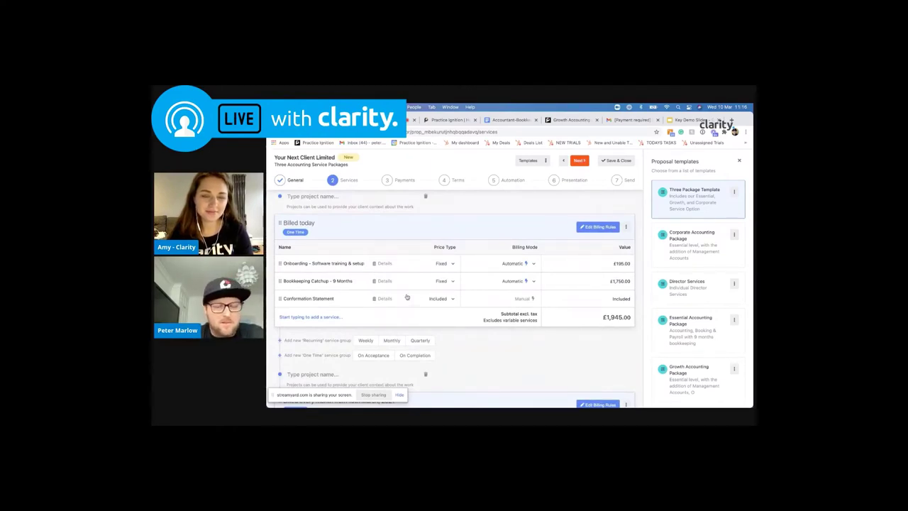
{"action": "scroll", "coordinate": [408, 297], "scroll_direction": "down", "scroll_amount": 1}
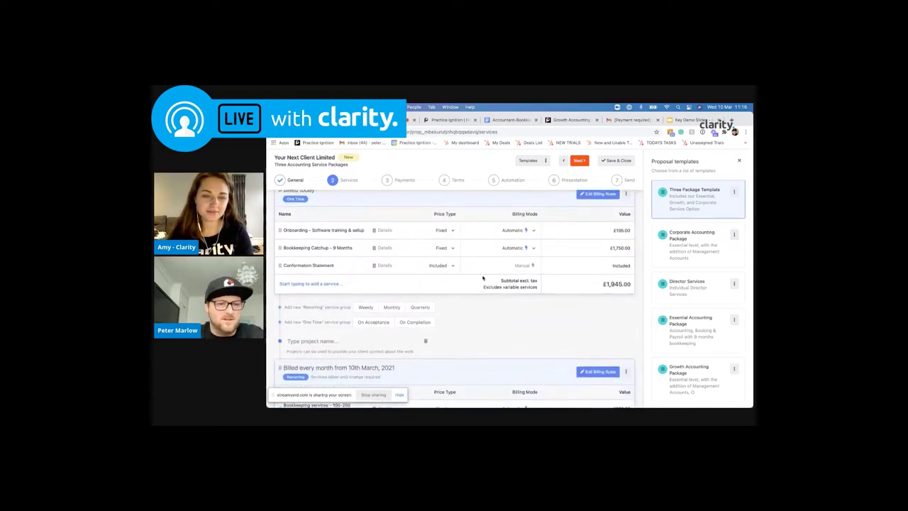
{"action": "scroll", "coordinate": [483, 278], "scroll_direction": "up", "scroll_amount": 1}
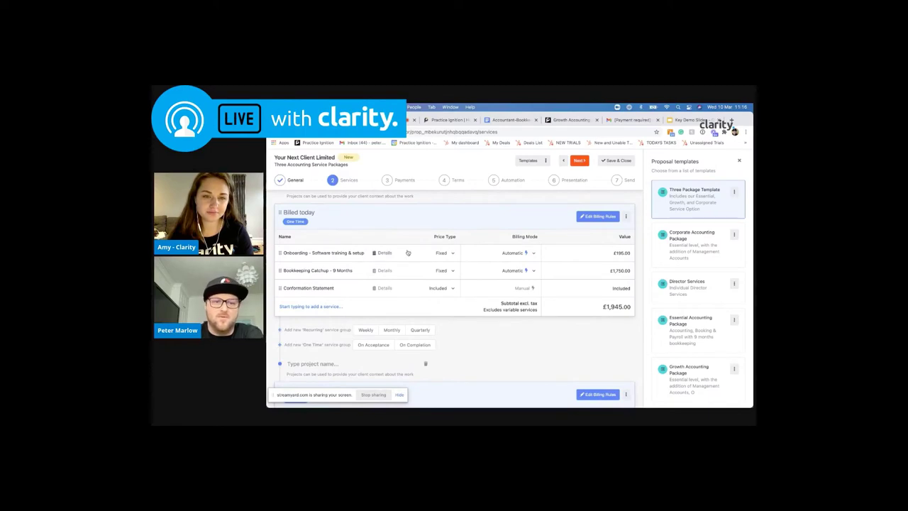
Change the Onboarding price to 700 and back to 195, then dismiss the add-service suggestions
{"action": "left_click", "coordinate": [621, 253]}
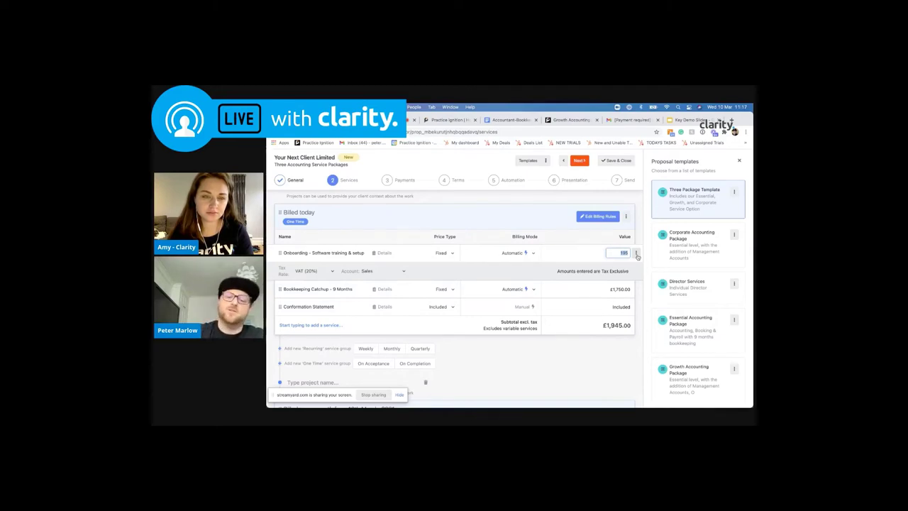
{"action": "type", "text": "700"}
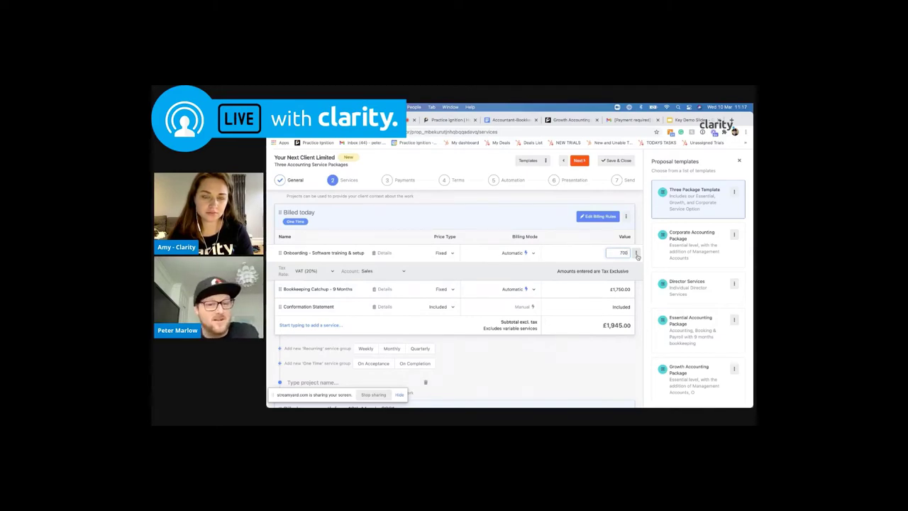
{"action": "left_click", "coordinate": [638, 227]}
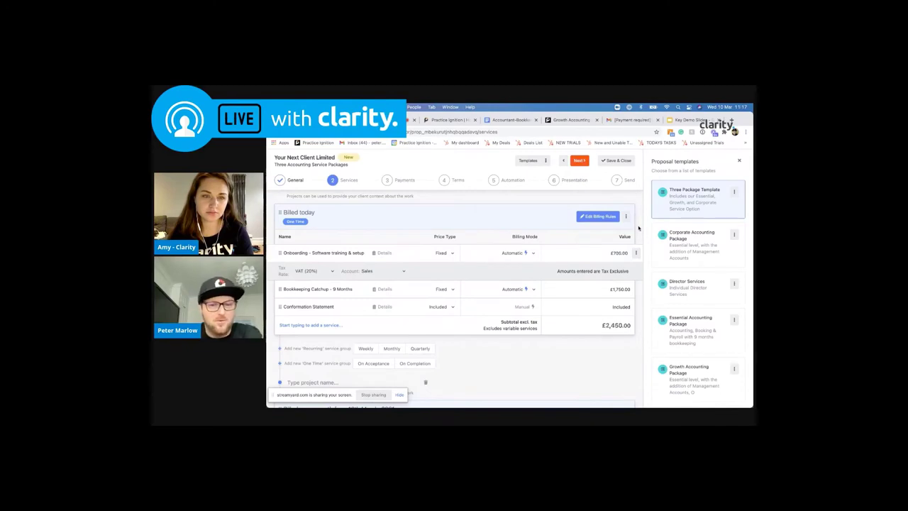
{"action": "left_click", "coordinate": [616, 254]}
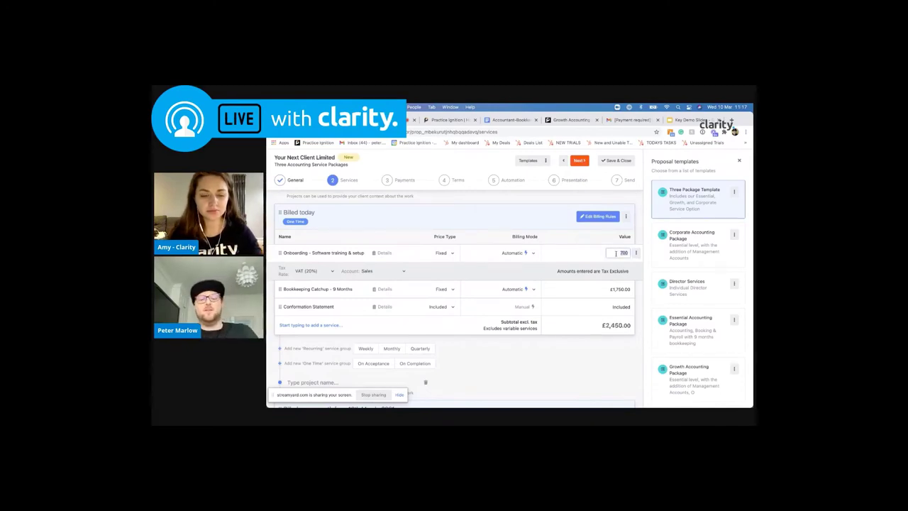
{"action": "type", "text": "15"}
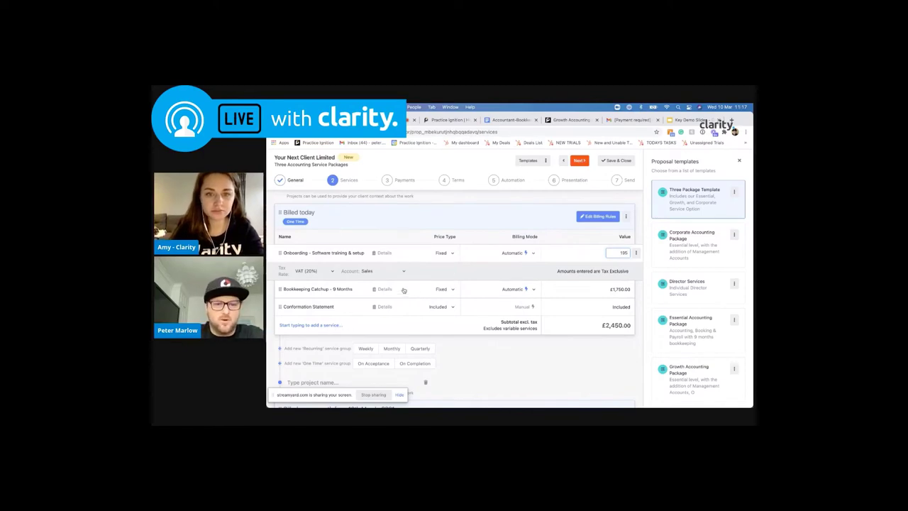
{"action": "left_click", "coordinate": [322, 327]}
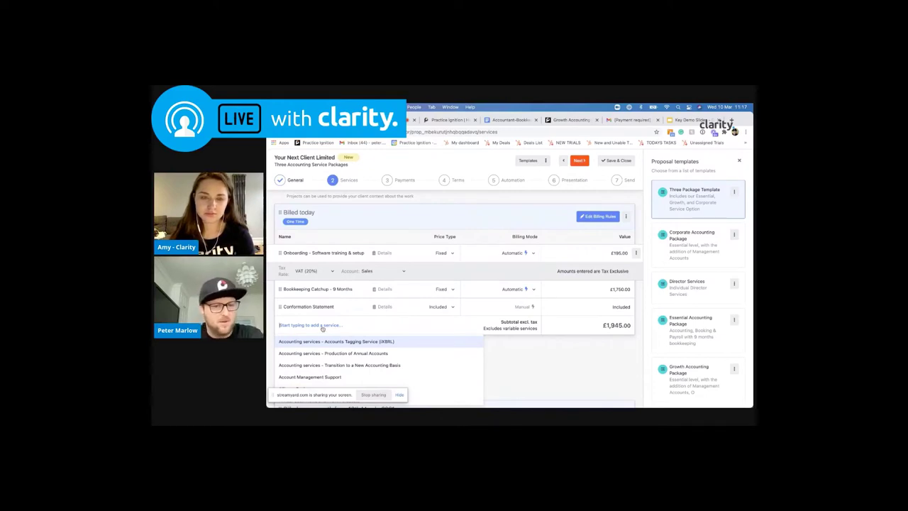
{"action": "left_click", "coordinate": [584, 239]}
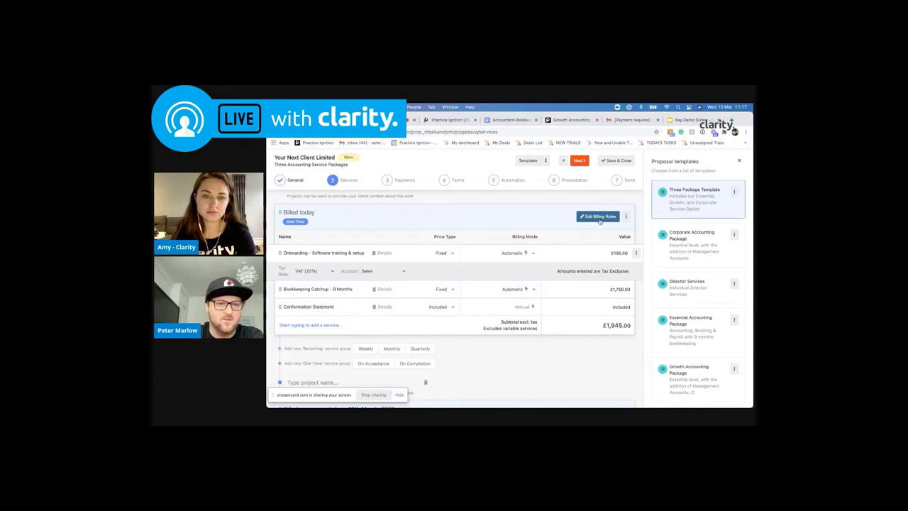
{"action": "left_click", "coordinate": [599, 219]}
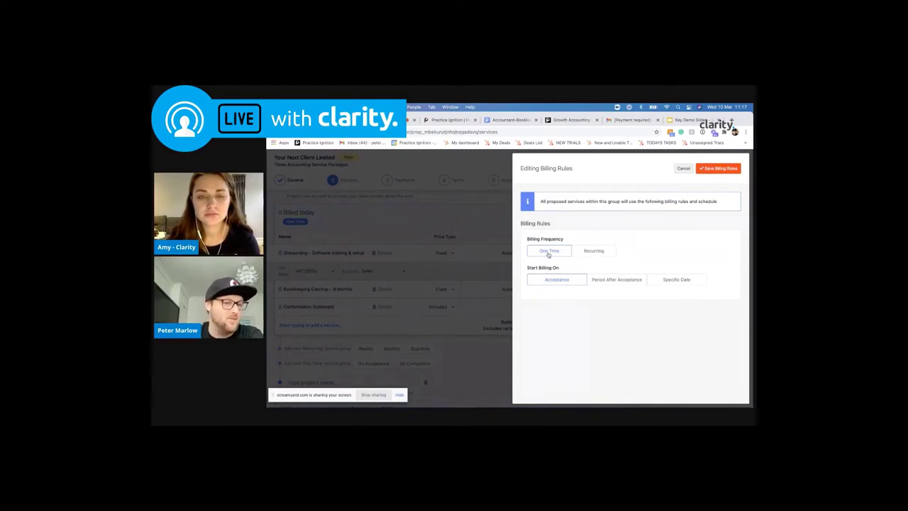
{"action": "left_click", "coordinate": [594, 252]}
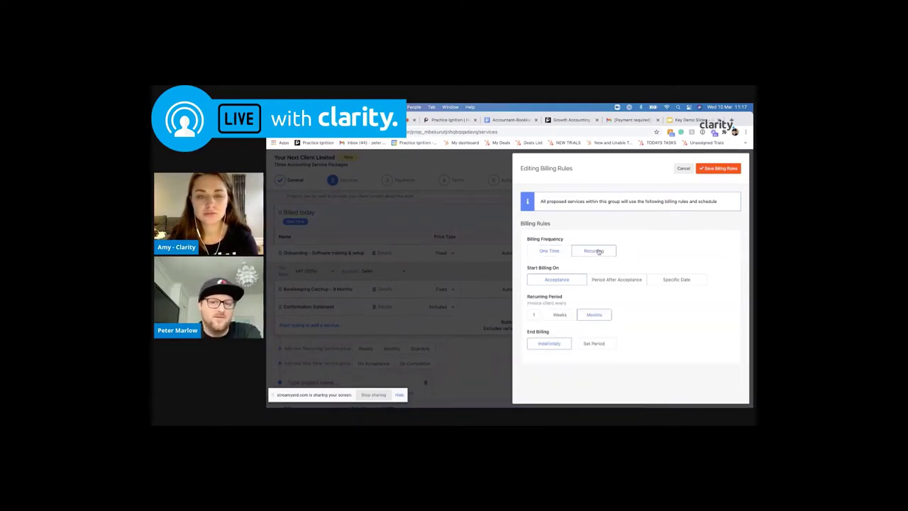
{"action": "left_click", "coordinate": [590, 319]}
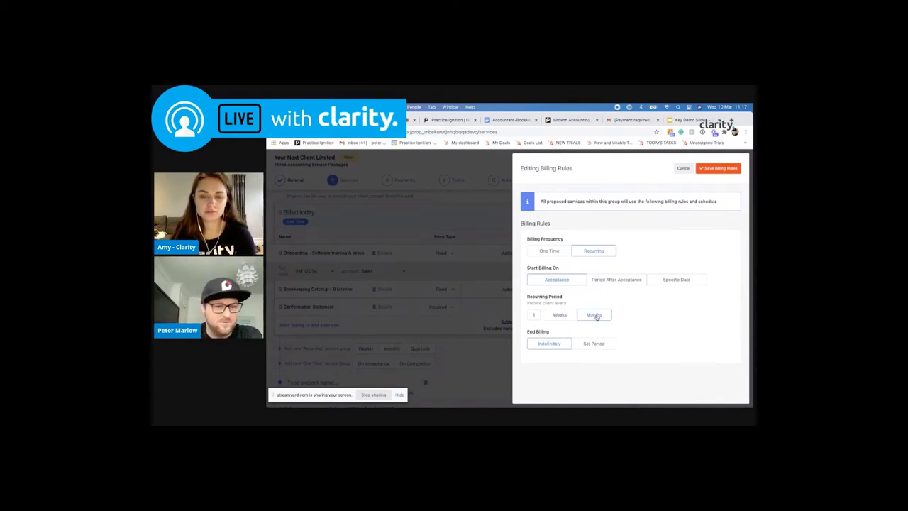
{"action": "left_click", "coordinate": [596, 317]}
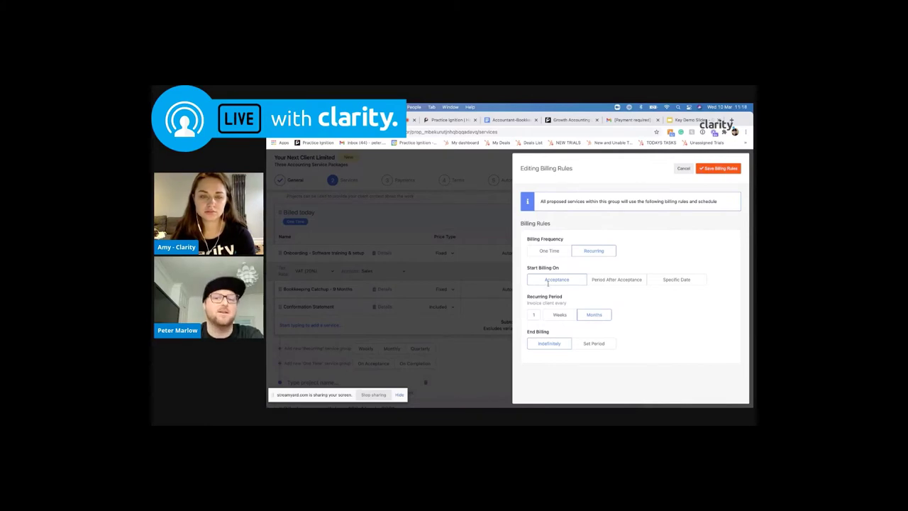
Close the billing rules without saving and keep employee as the payroll pricing unit
{"action": "left_click", "coordinate": [502, 349]}
{"action": "scroll", "coordinate": [454, 282], "scroll_direction": "down", "scroll_amount": 1}
{"action": "scroll", "coordinate": [454, 281], "scroll_direction": "up", "scroll_amount": 1}
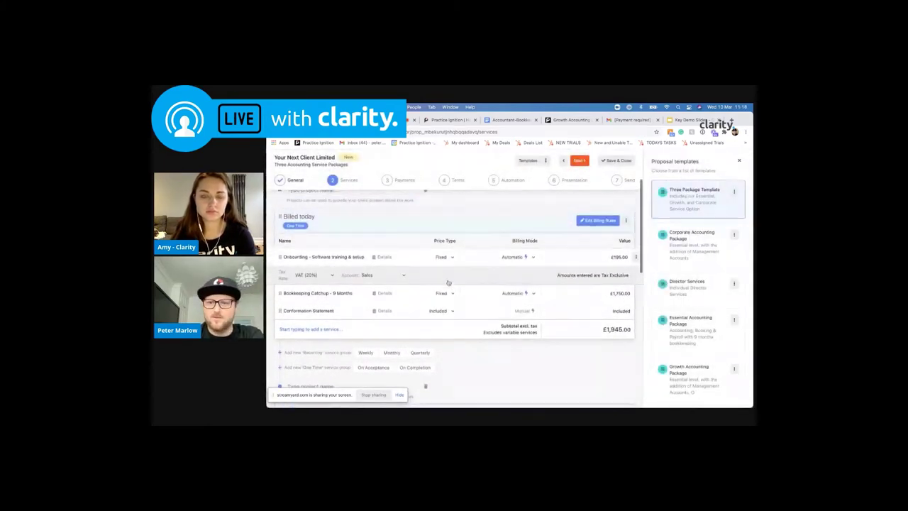
{"action": "scroll", "coordinate": [400, 315], "scroll_direction": "down", "scroll_amount": 5}
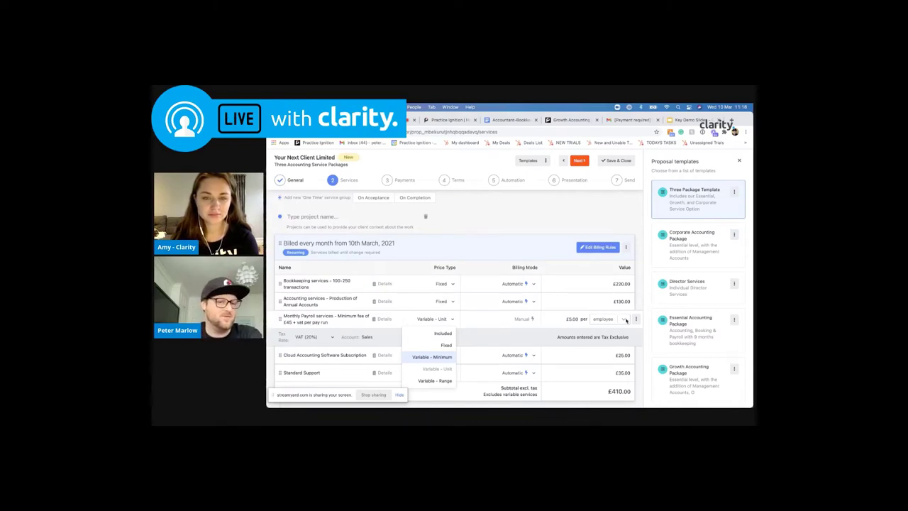
{"action": "left_click", "coordinate": [623, 320]}
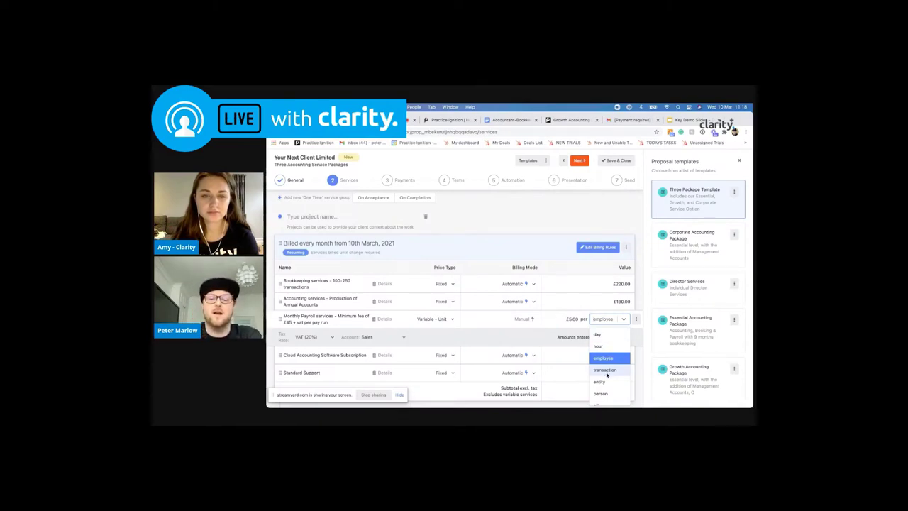
{"action": "scroll", "coordinate": [610, 369], "scroll_direction": "down", "scroll_amount": 2}
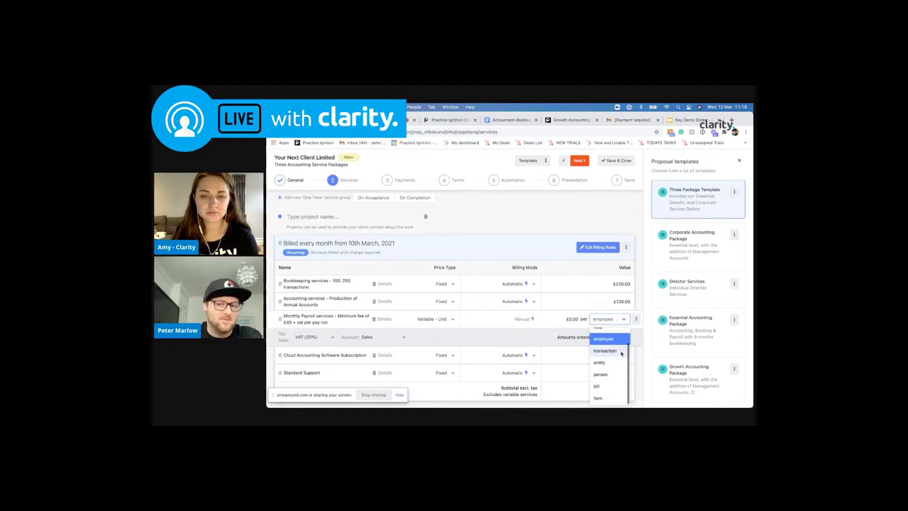
{"action": "left_click", "coordinate": [642, 301]}
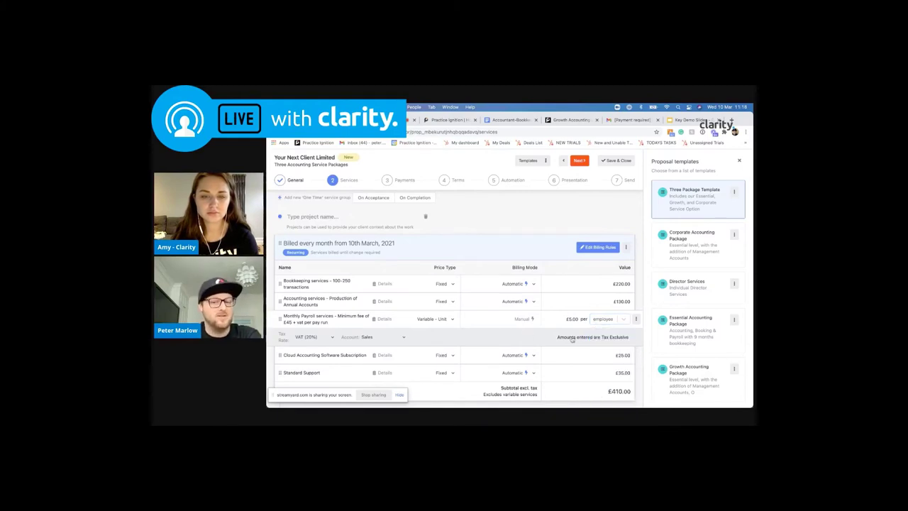
Set the monthly Bookkeeping services price to £520.00
{"action": "scroll", "coordinate": [583, 341], "scroll_direction": "down", "scroll_amount": 2}
{"action": "scroll", "coordinate": [583, 341], "scroll_direction": "down", "scroll_amount": 5}
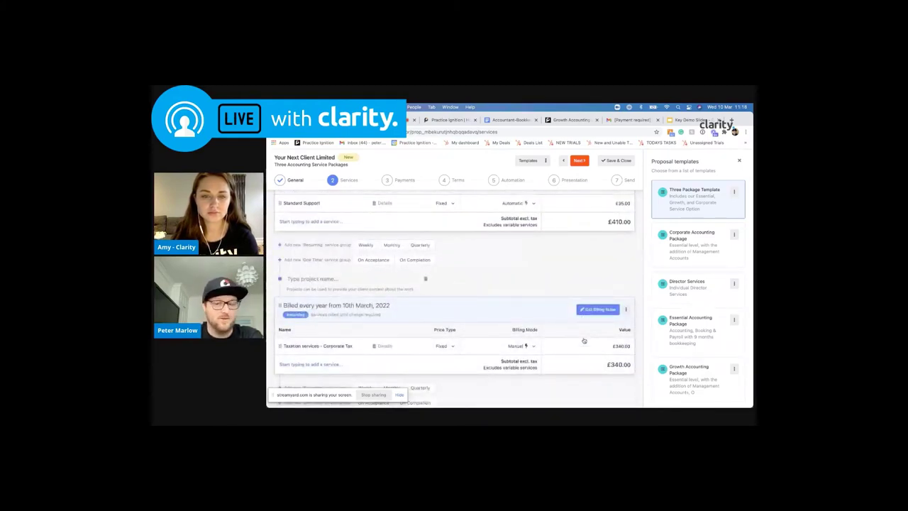
{"action": "scroll", "coordinate": [584, 341], "scroll_direction": "down", "scroll_amount": 1}
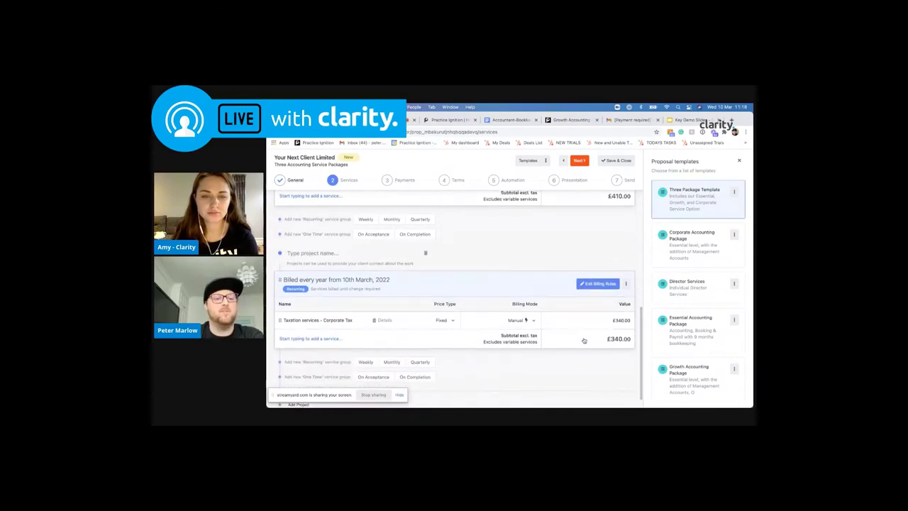
{"action": "scroll", "coordinate": [302, 313], "scroll_direction": "down", "scroll_amount": 1}
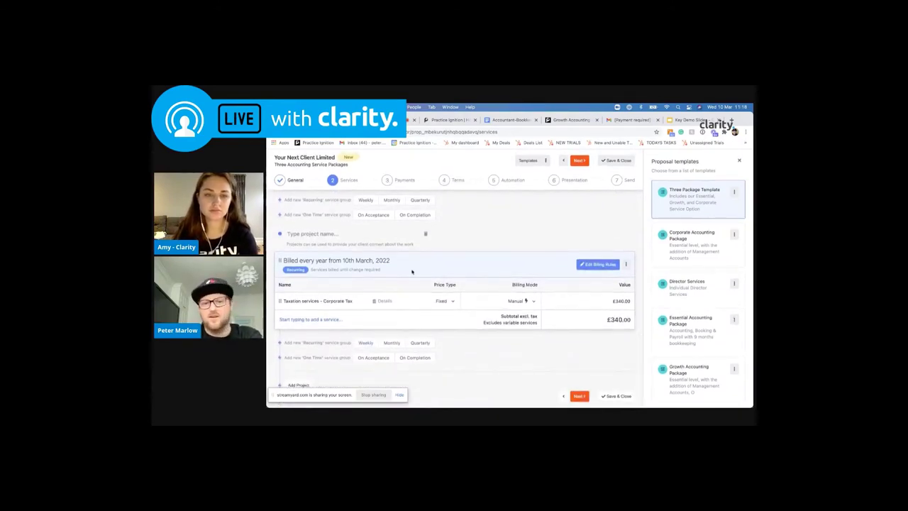
{"action": "scroll", "coordinate": [403, 314], "scroll_direction": "up", "scroll_amount": 5}
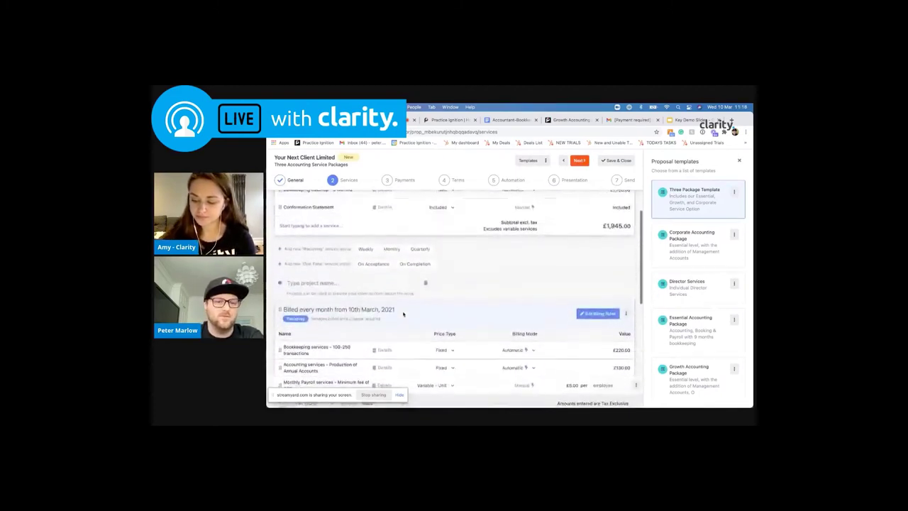
{"action": "scroll", "coordinate": [404, 314], "scroll_direction": "down", "scroll_amount": 5}
{"action": "left_click", "coordinate": [616, 284]}
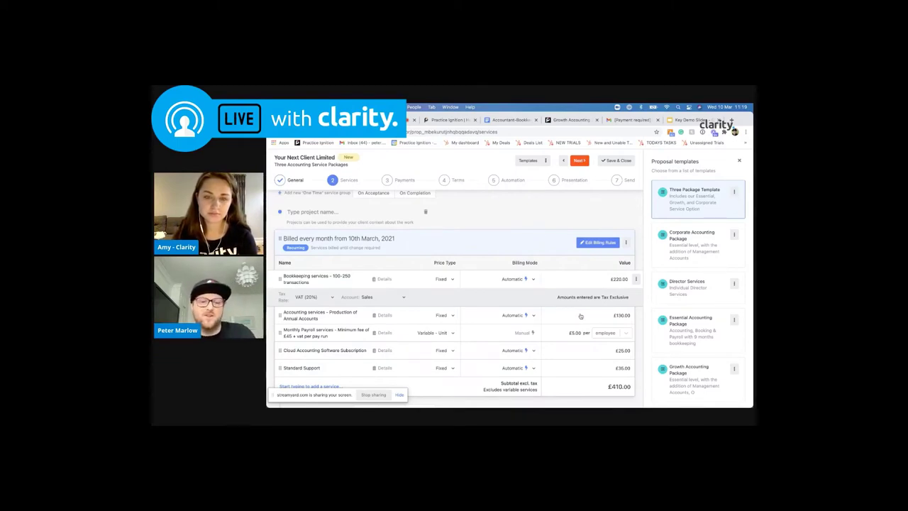
{"action": "left_click", "coordinate": [620, 278]}
{"action": "type", "text": "5"}
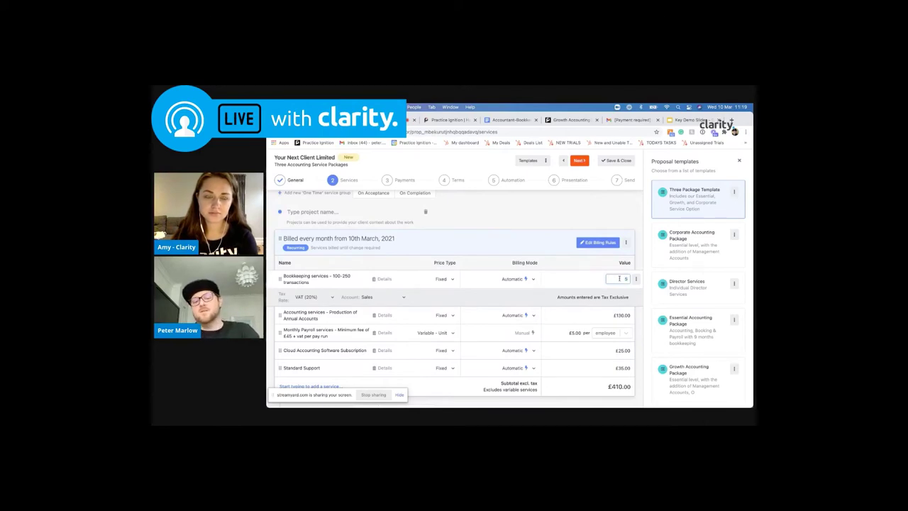
{"action": "type", "text": "20"}
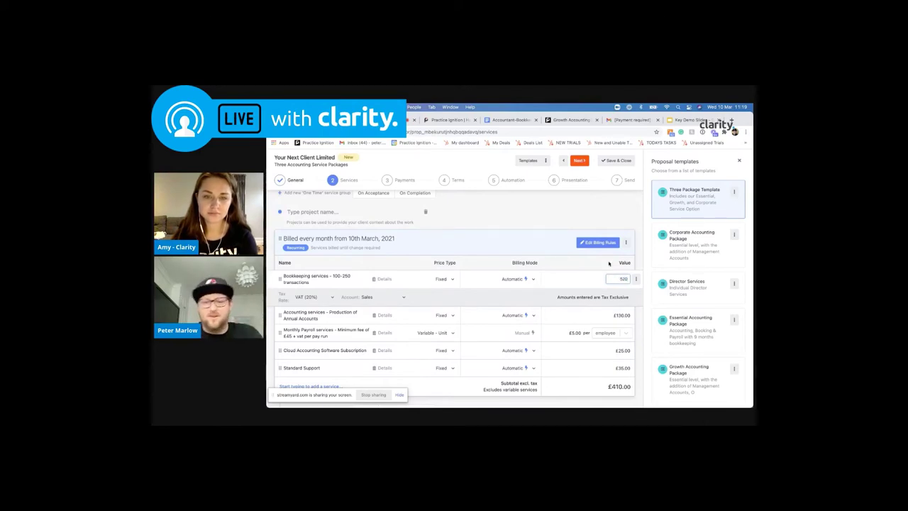
{"action": "key", "text": "Return"}
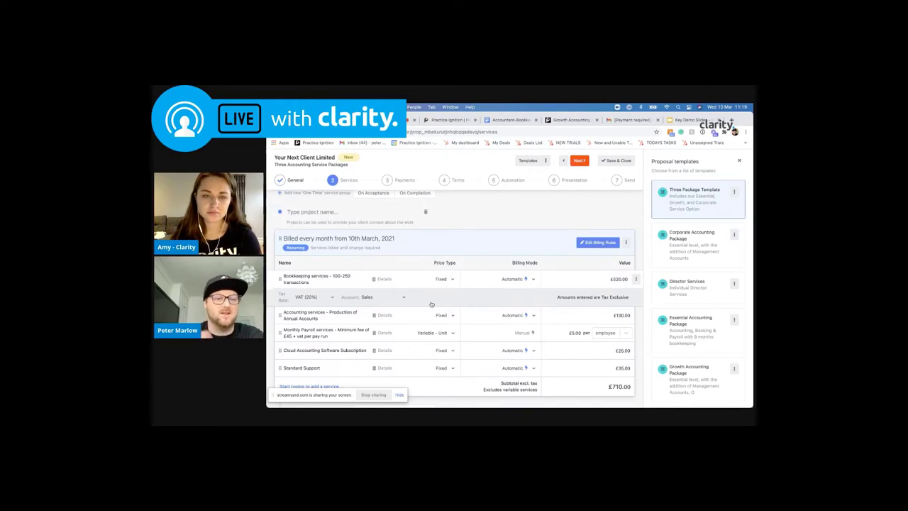
{"action": "scroll", "coordinate": [464, 208], "scroll_direction": "up", "scroll_amount": 5}
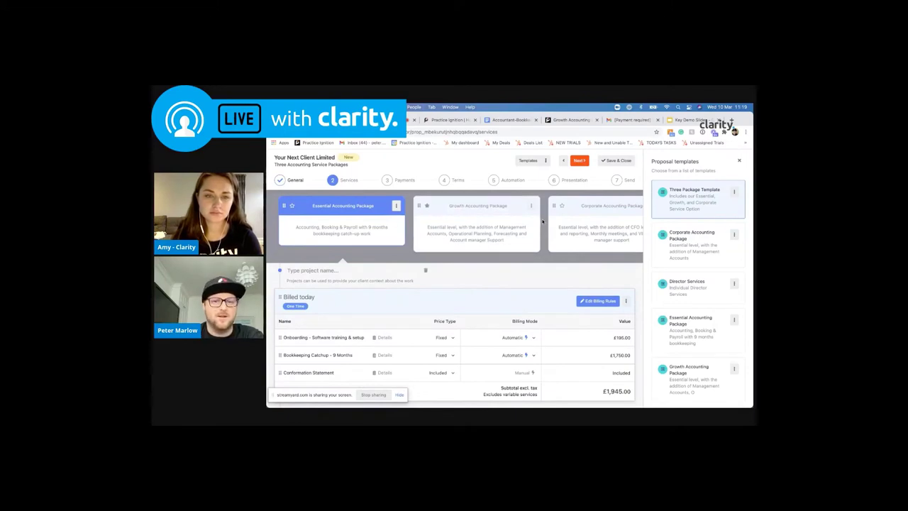
Switch the package view from Essential through Growth to the Corporate Accounting Package
{"action": "left_click", "coordinate": [397, 206]}
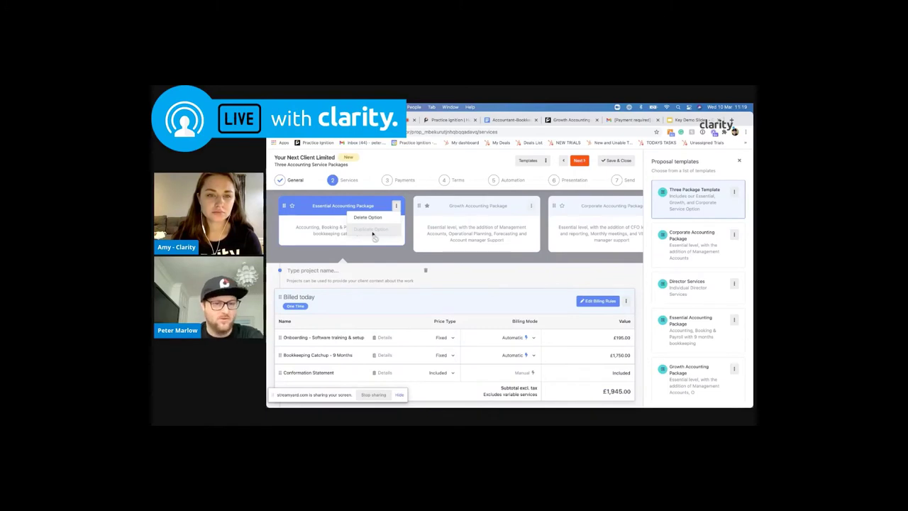
{"action": "left_click", "coordinate": [447, 202]}
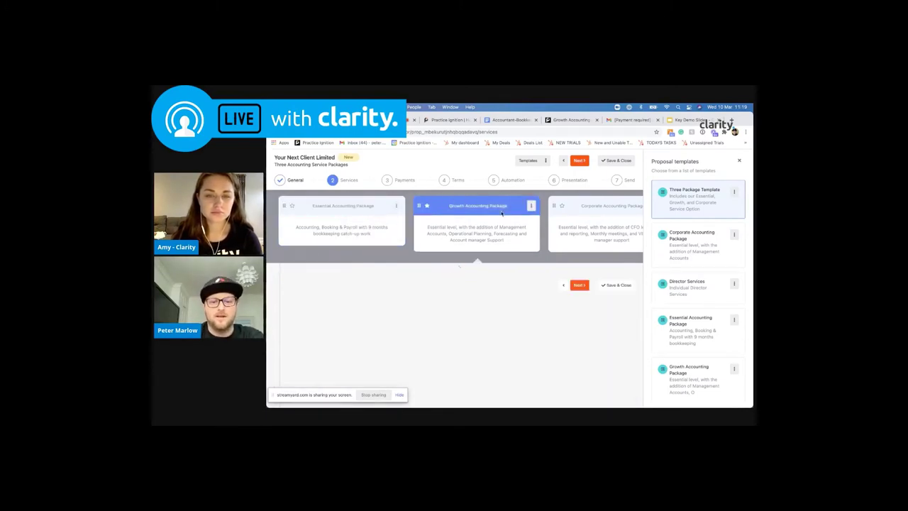
{"action": "scroll", "coordinate": [475, 298], "scroll_direction": "down", "scroll_amount": 5}
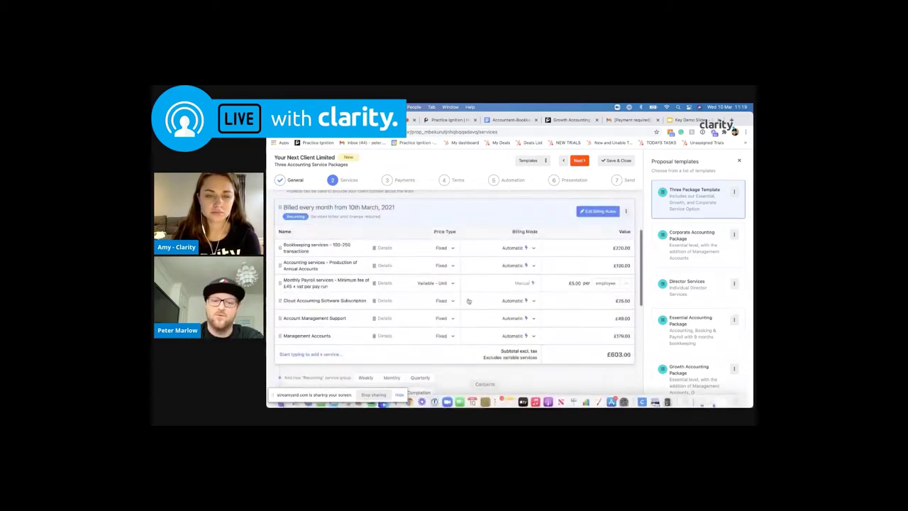
{"action": "scroll", "coordinate": [474, 266], "scroll_direction": "up", "scroll_amount": 5}
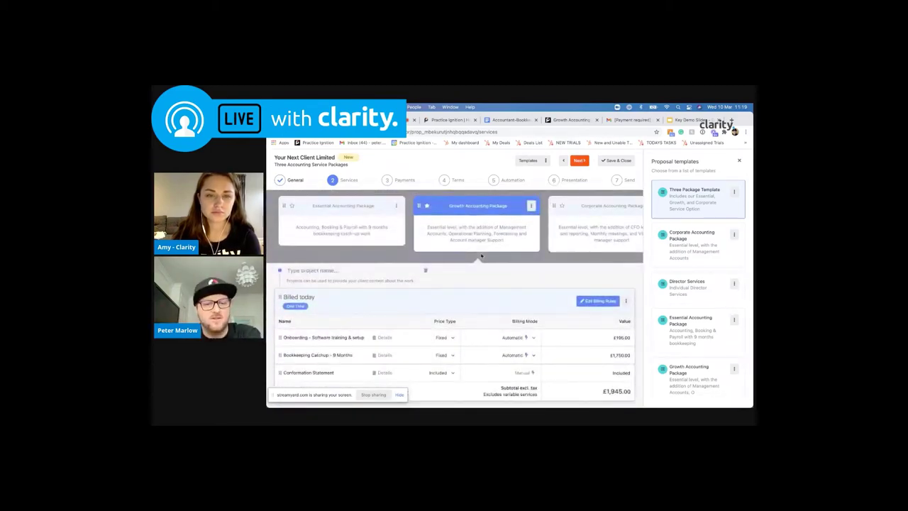
{"action": "left_click", "coordinate": [530, 205]}
{"action": "left_click", "coordinate": [575, 224]}
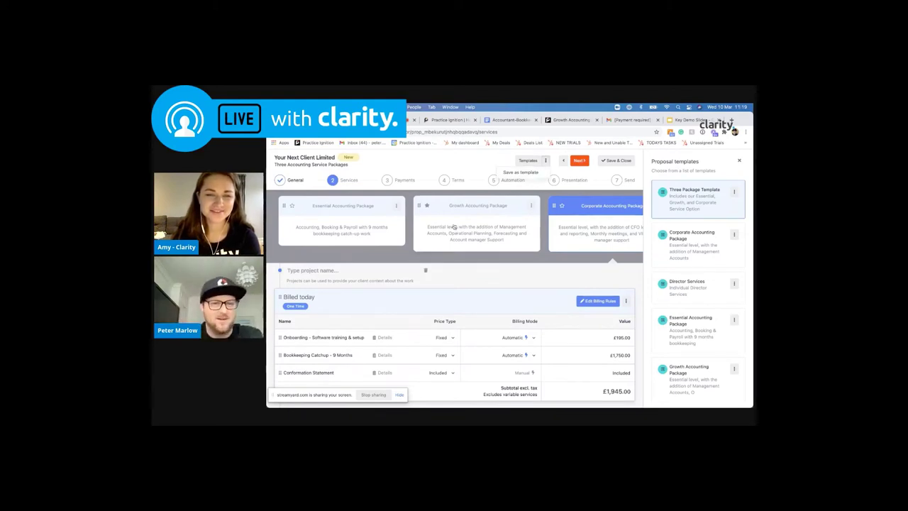
On the Payments step, turn off Require Payment, keeping credit card and direct debit allowed
{"action": "left_click", "coordinate": [387, 180]}
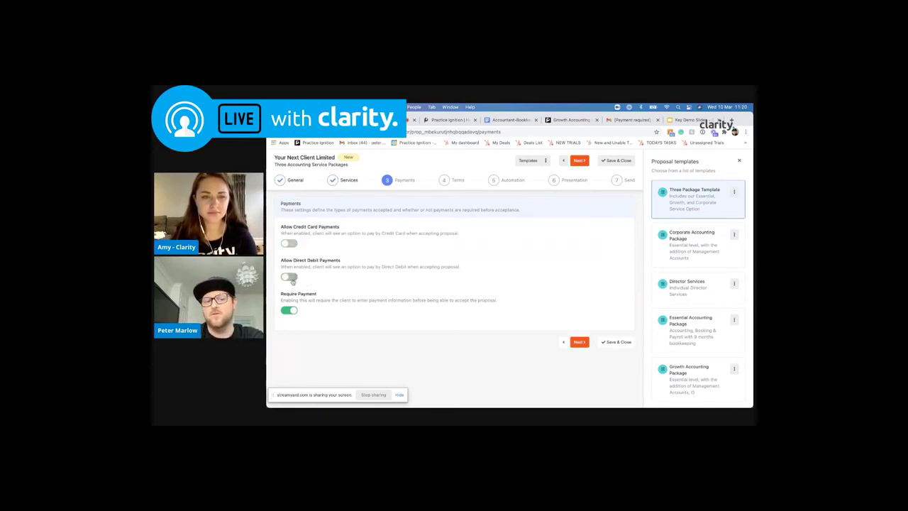
{"action": "left_click", "coordinate": [290, 310]}
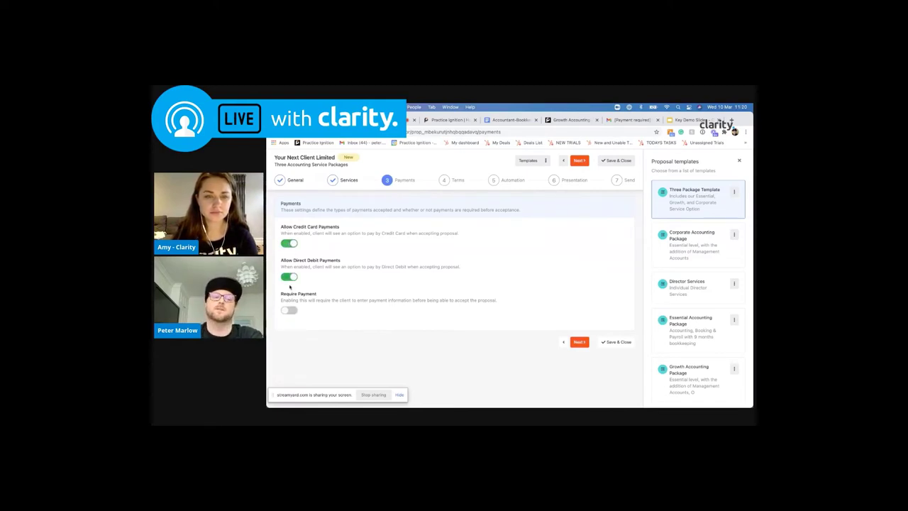
On the Terms step, keep the Industry Standard Terms NPE template and review the engagement letter
{"action": "left_click", "coordinate": [447, 180]}
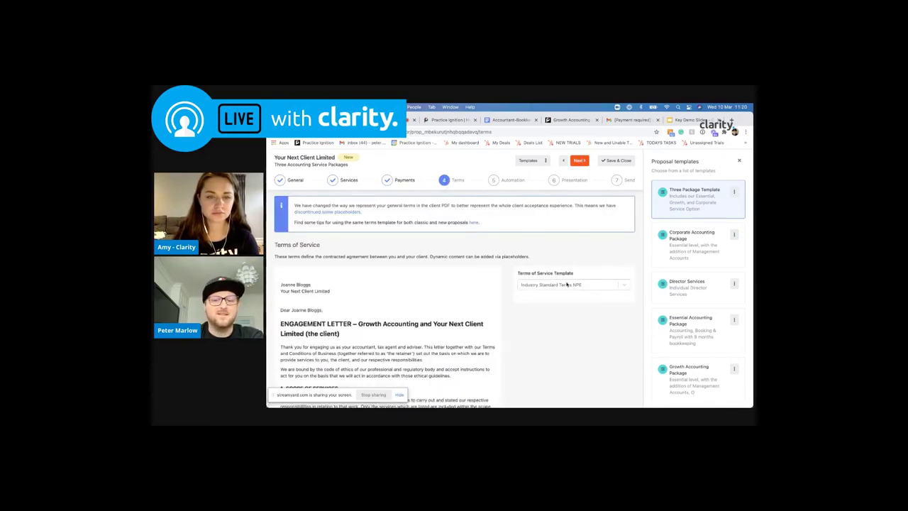
{"action": "left_click", "coordinate": [567, 285]}
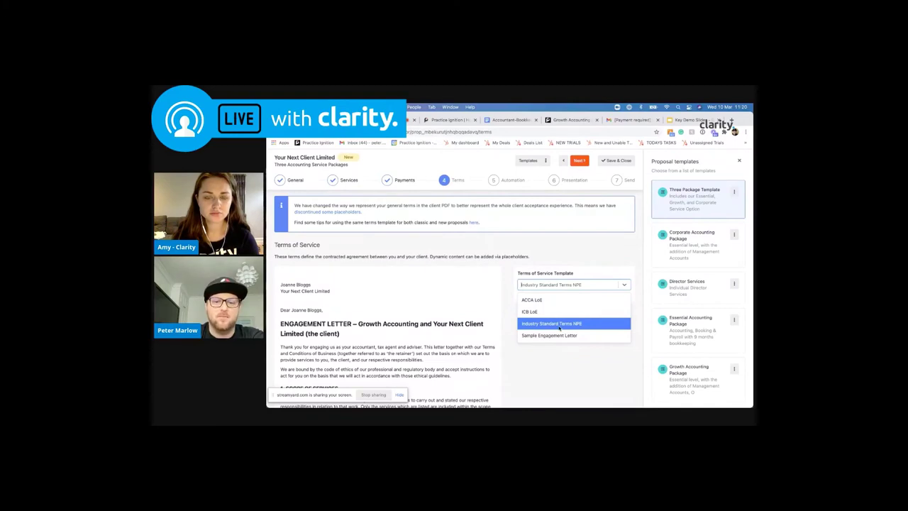
{"action": "left_click", "coordinate": [507, 314]}
{"action": "scroll", "coordinate": [458, 338], "scroll_direction": "down", "scroll_amount": 4}
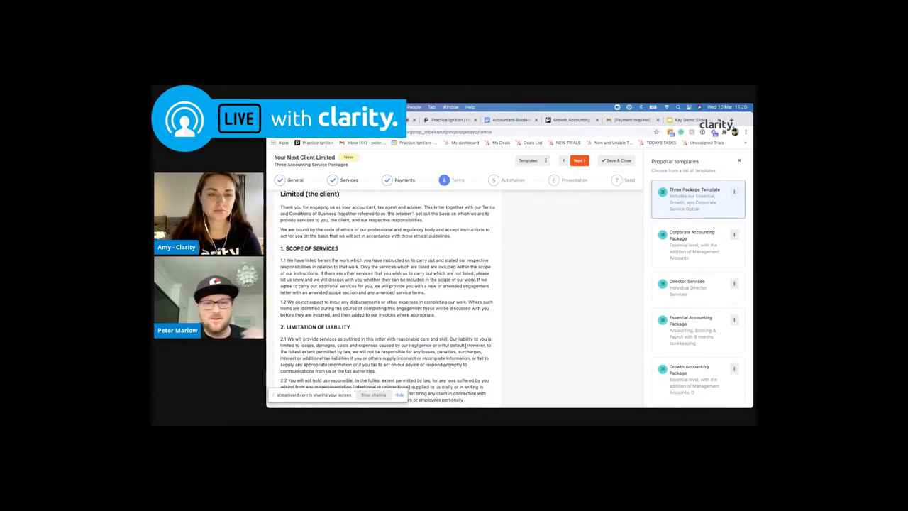
{"action": "scroll", "coordinate": [485, 236], "scroll_direction": "up", "scroll_amount": 5}
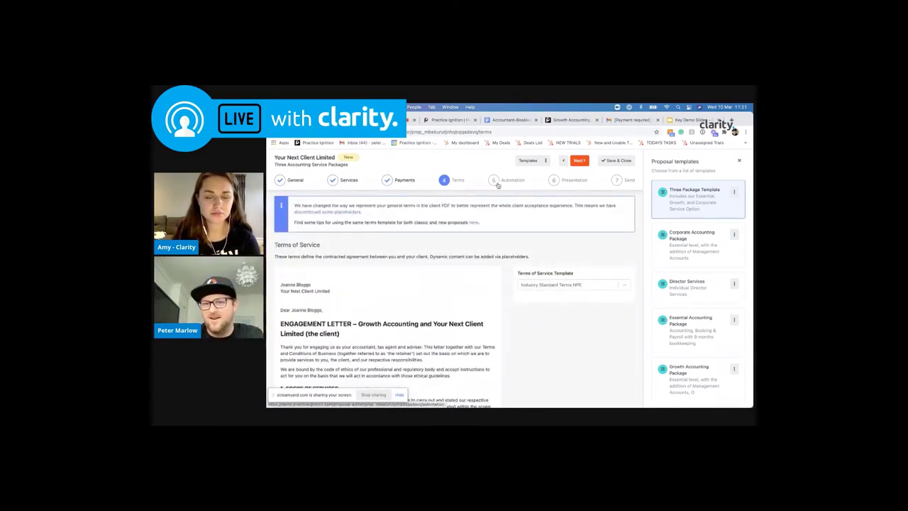
Open the Presentation step and review the acceptance page settings
{"action": "left_click", "coordinate": [552, 181]}
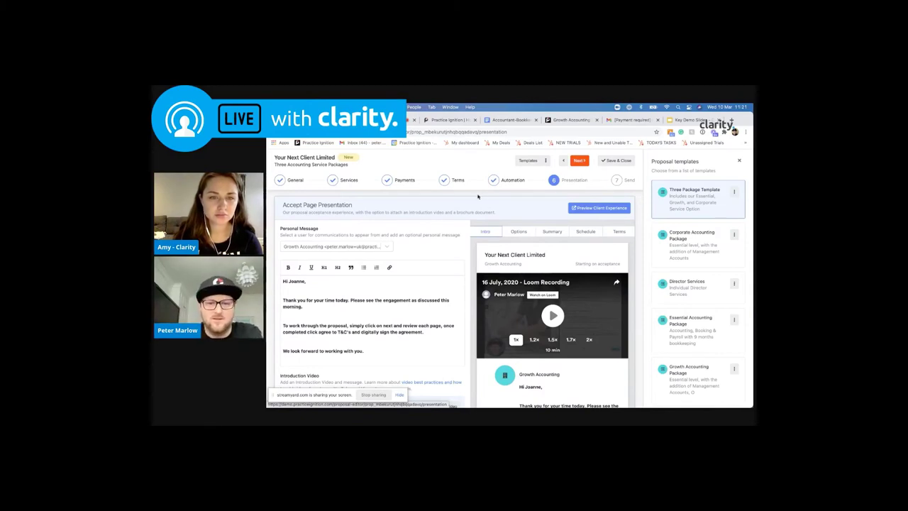
{"action": "scroll", "coordinate": [511, 210], "scroll_direction": "down", "scroll_amount": 1}
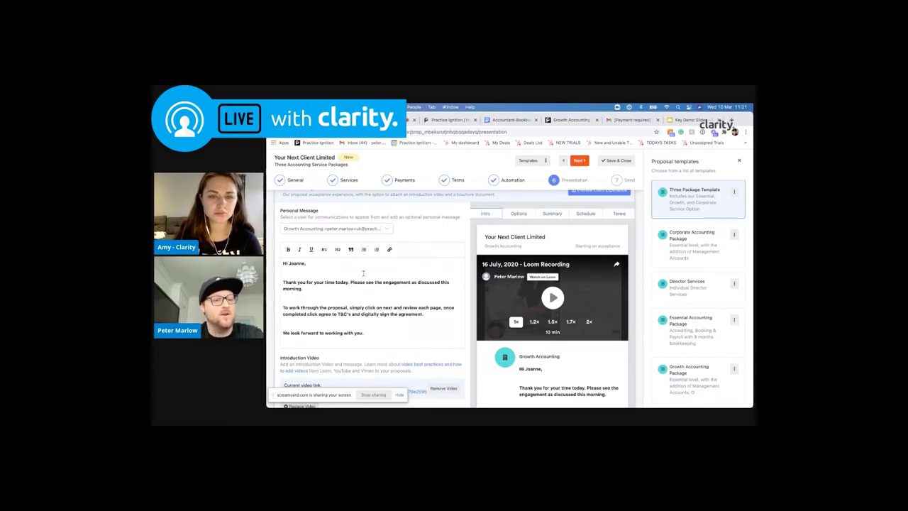
{"action": "scroll", "coordinate": [350, 292], "scroll_direction": "down", "scroll_amount": 5}
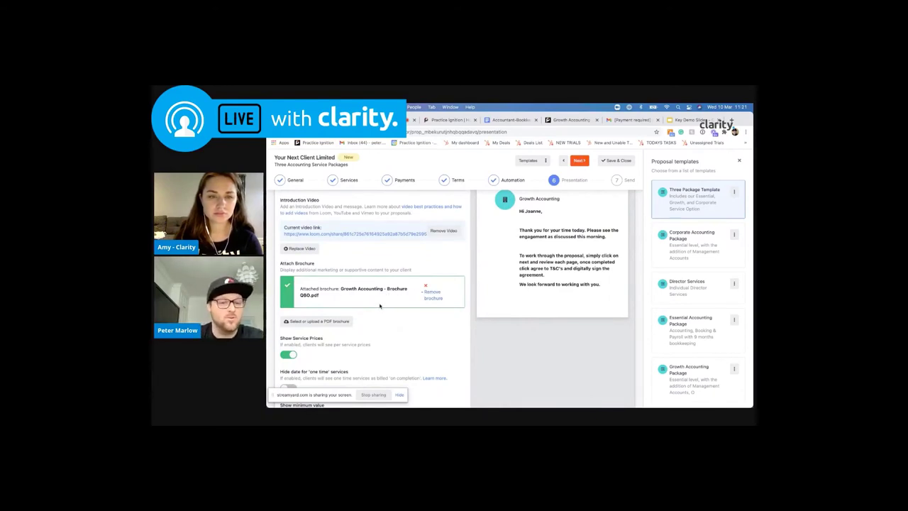
{"action": "scroll", "coordinate": [379, 305], "scroll_direction": "down", "scroll_amount": 3}
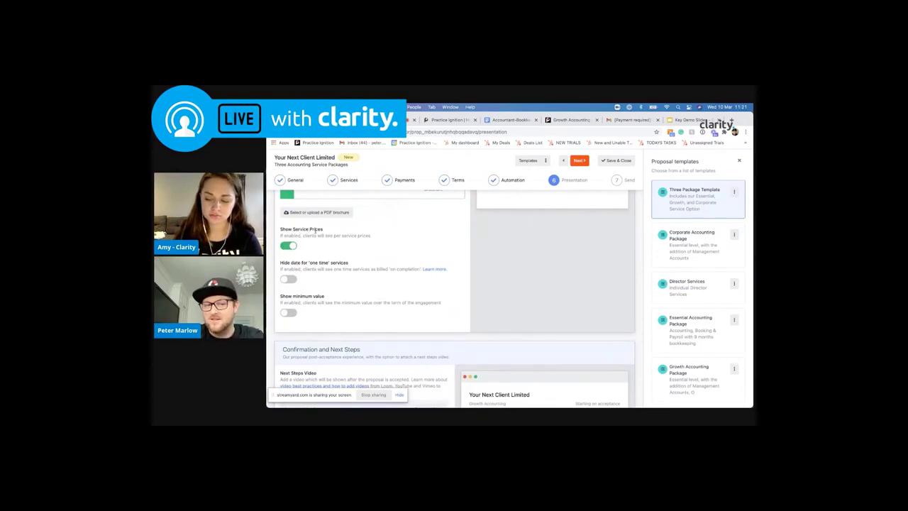
{"action": "scroll", "coordinate": [298, 241], "scroll_direction": "down", "scroll_amount": 4}
{"action": "scroll", "coordinate": [303, 236], "scroll_direction": "down", "scroll_amount": 1}
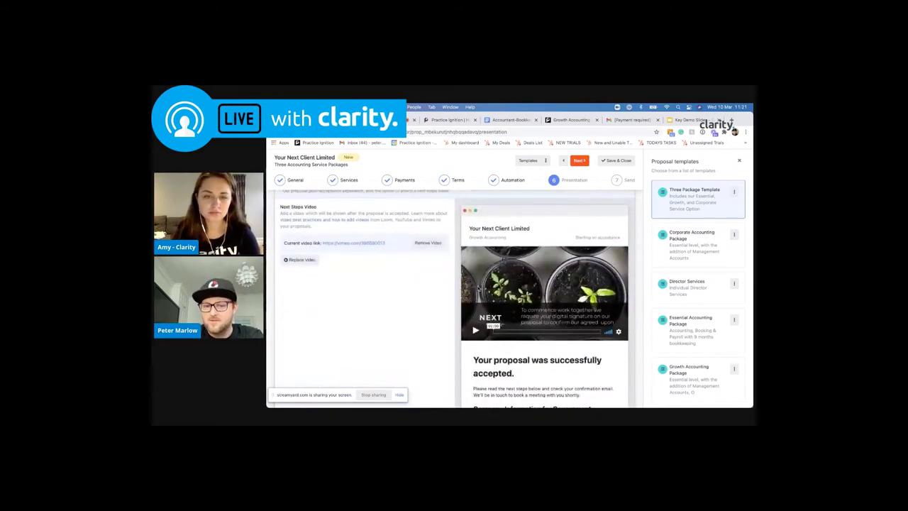
{"action": "scroll", "coordinate": [387, 239], "scroll_direction": "down", "scroll_amount": 10}
{"action": "scroll", "coordinate": [393, 257], "scroll_direction": "up", "scroll_amount": 2}
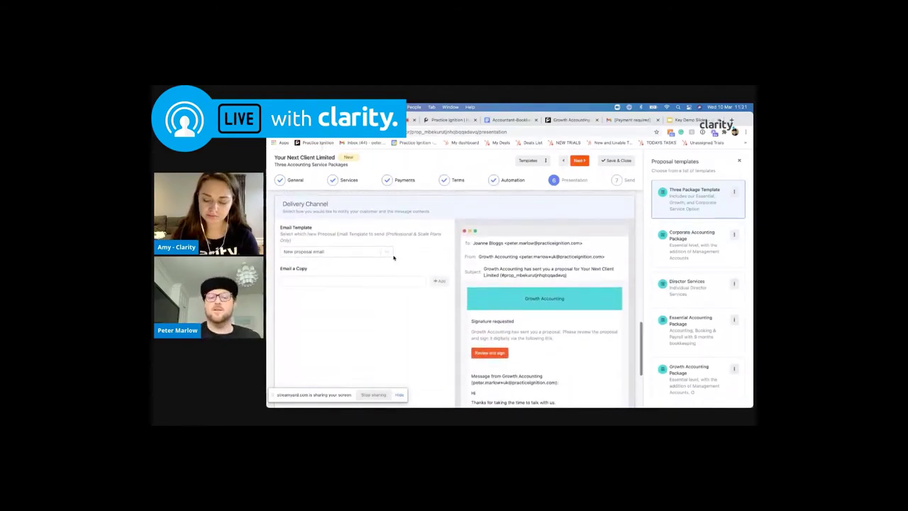
{"action": "scroll", "coordinate": [394, 257], "scroll_direction": "down", "scroll_amount": 1}
Choose New proposal email as the proposal's email template
{"action": "left_click", "coordinate": [387, 244]}
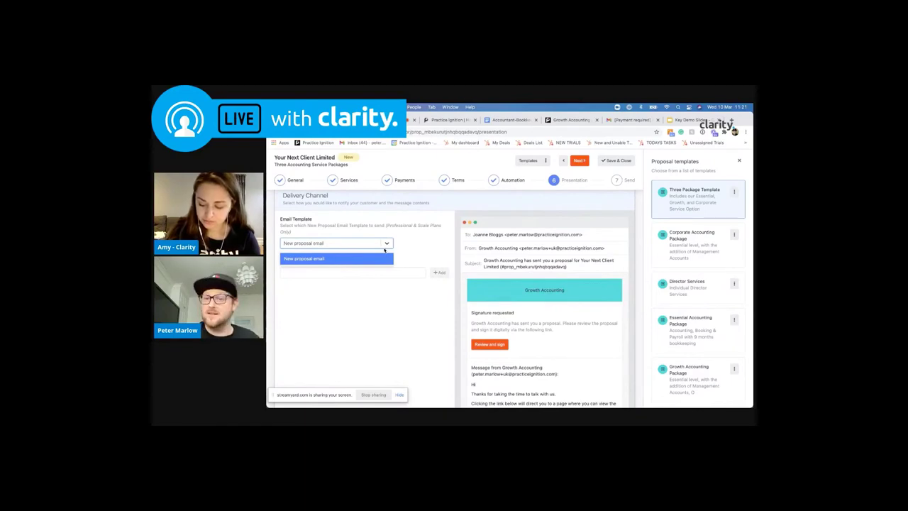
{"action": "left_click", "coordinate": [415, 251]}
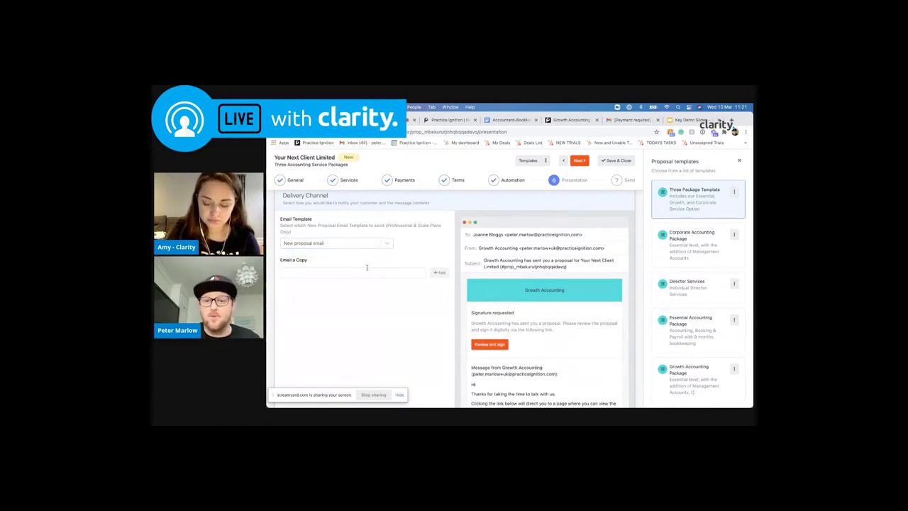
{"action": "scroll", "coordinate": [366, 267], "scroll_direction": "down", "scroll_amount": 5}
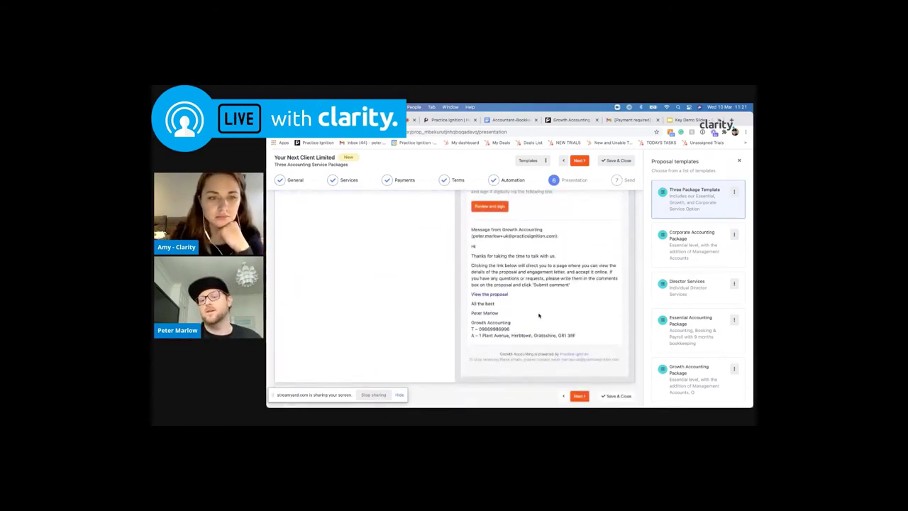
{"action": "scroll", "coordinate": [393, 301], "scroll_direction": "down", "scroll_amount": 5}
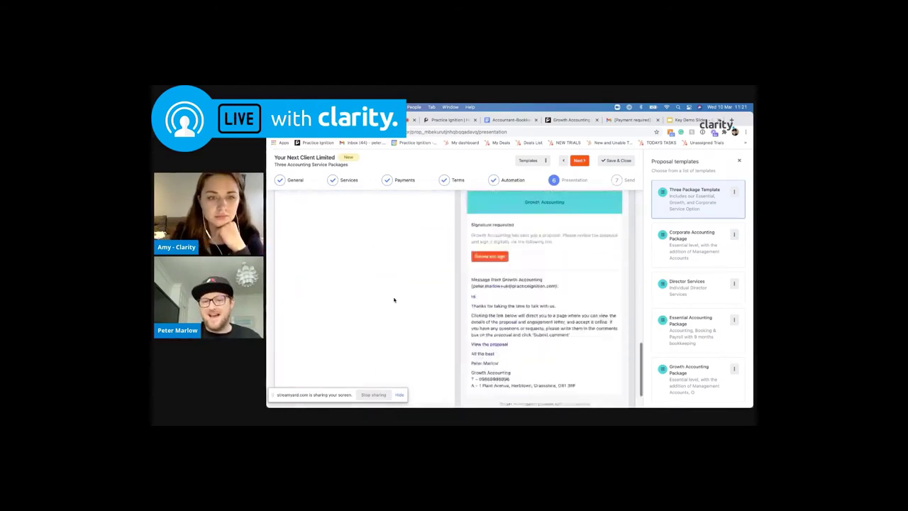
Move the Three Accounting Service Packages proposal to Awaiting Acceptance and view the client summary
{"action": "left_click", "coordinate": [617, 182]}
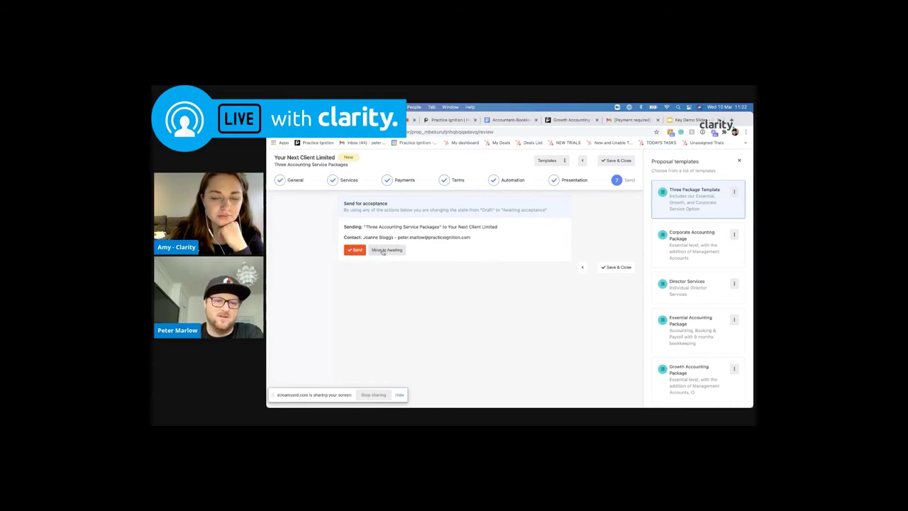
{"action": "left_click", "coordinate": [375, 251]}
{"action": "left_click", "coordinate": [371, 251]}
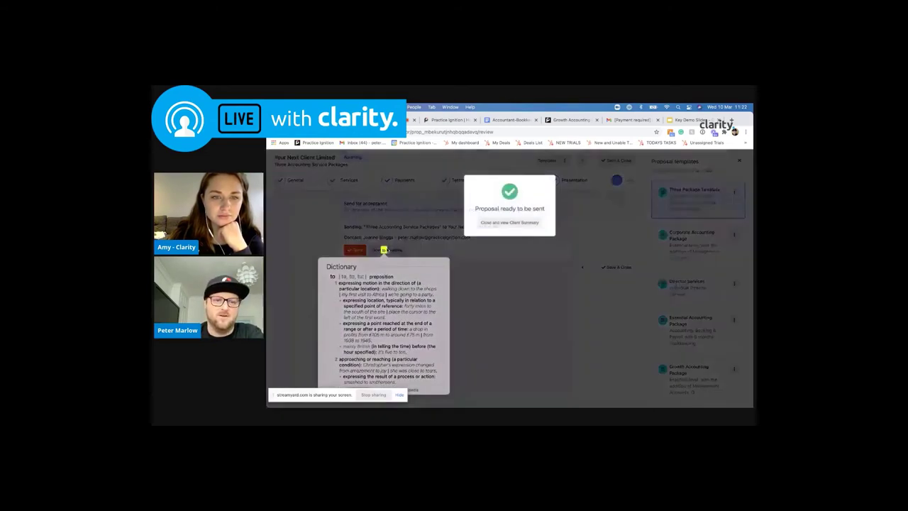
{"action": "left_click", "coordinate": [527, 222]}
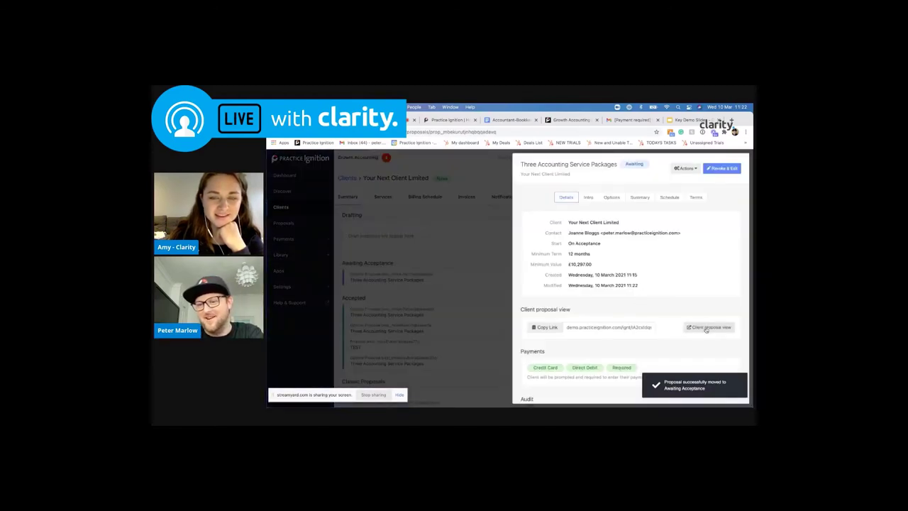
Preview the proposal as the client sees it through to the package options, then close the preview
{"action": "left_click", "coordinate": [706, 327]}
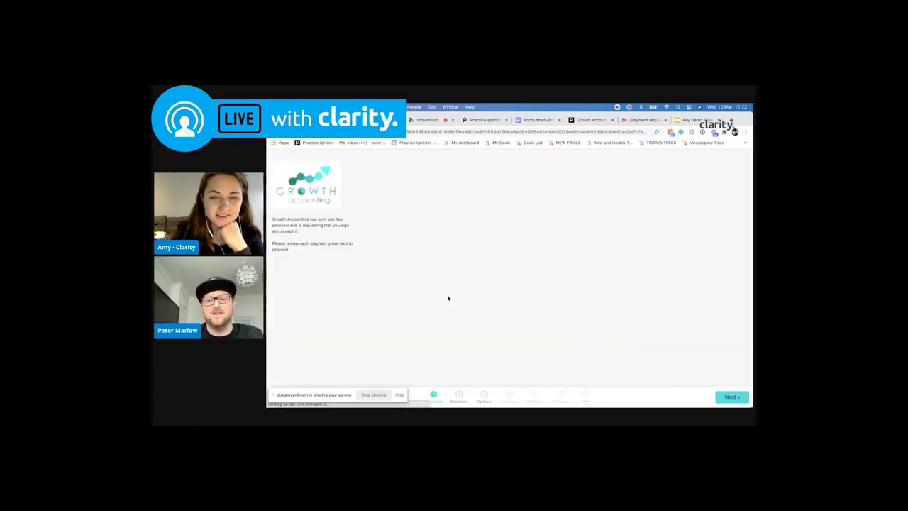
{"action": "left_click", "coordinate": [483, 397]}
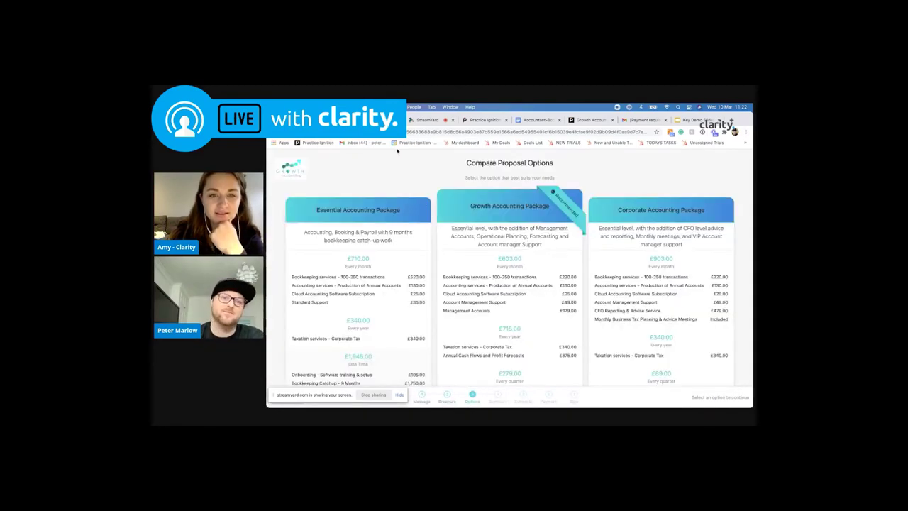
{"action": "key", "text": "super+w"}
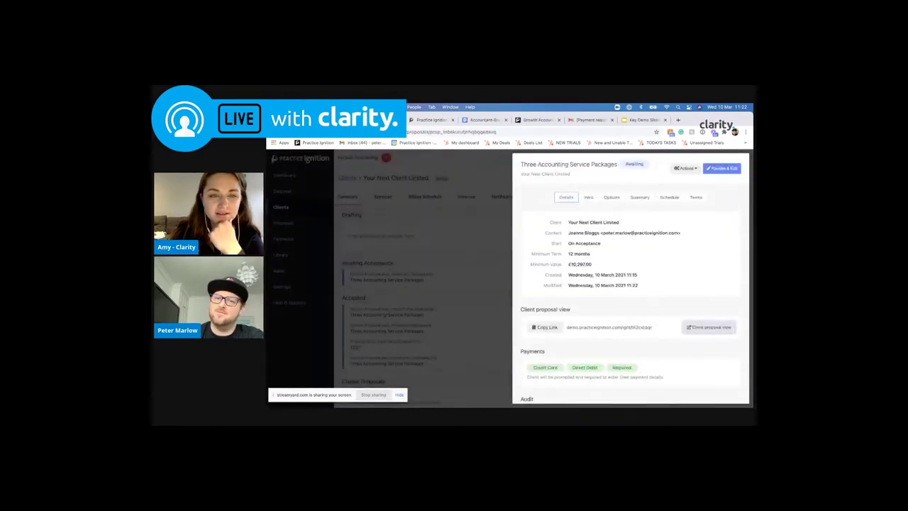
Close the proposal panel, reopen the Awaiting Acceptance proposal's details, then close them again
{"action": "left_click", "coordinate": [357, 200]}
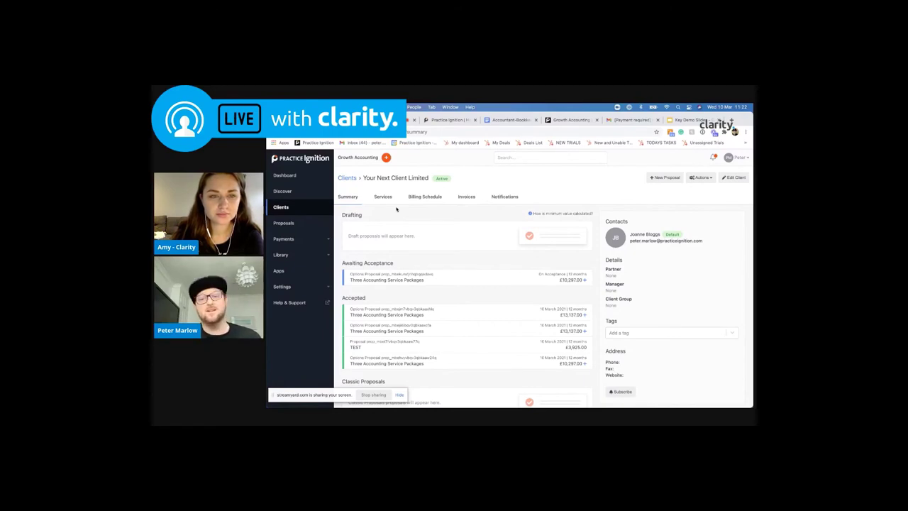
{"action": "left_click", "coordinate": [370, 281]}
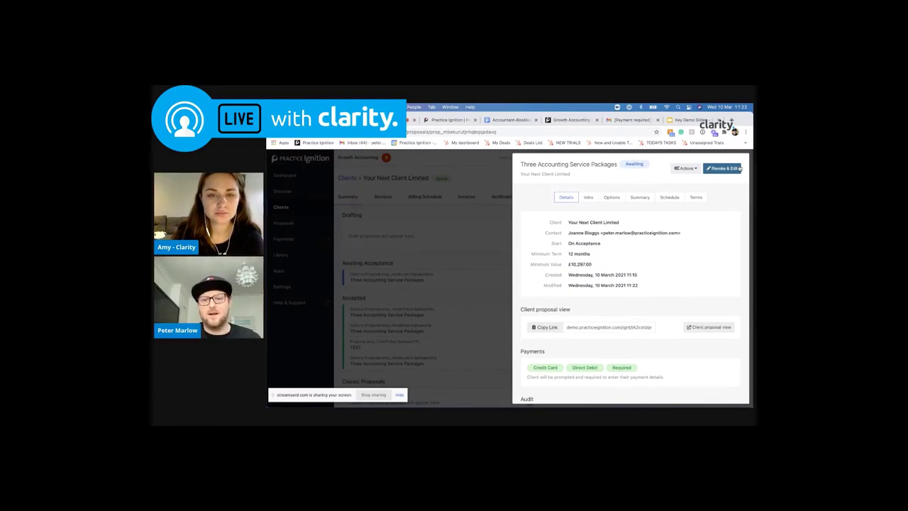
{"action": "left_click", "coordinate": [485, 227]}
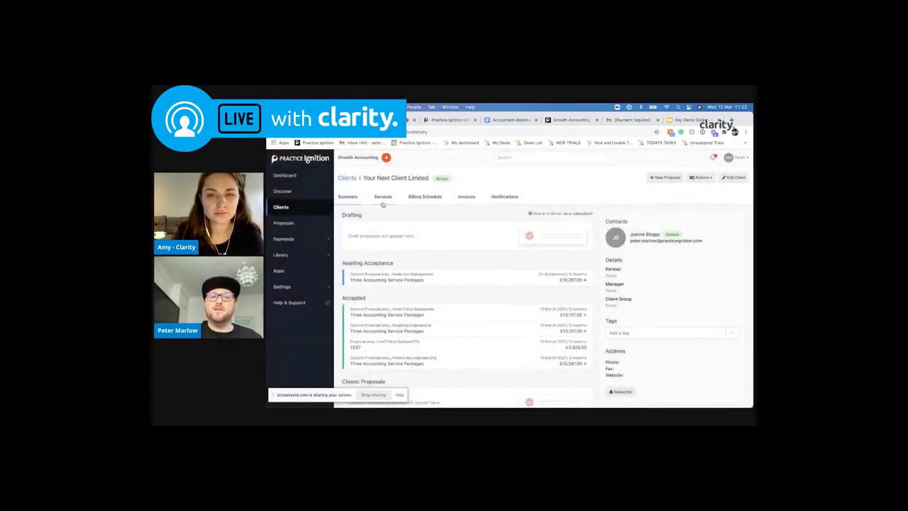
Schedule an invoice for the 10 March 2021 payroll charge, keeping the bill date and adding completion notes
{"action": "left_click", "coordinate": [420, 197]}
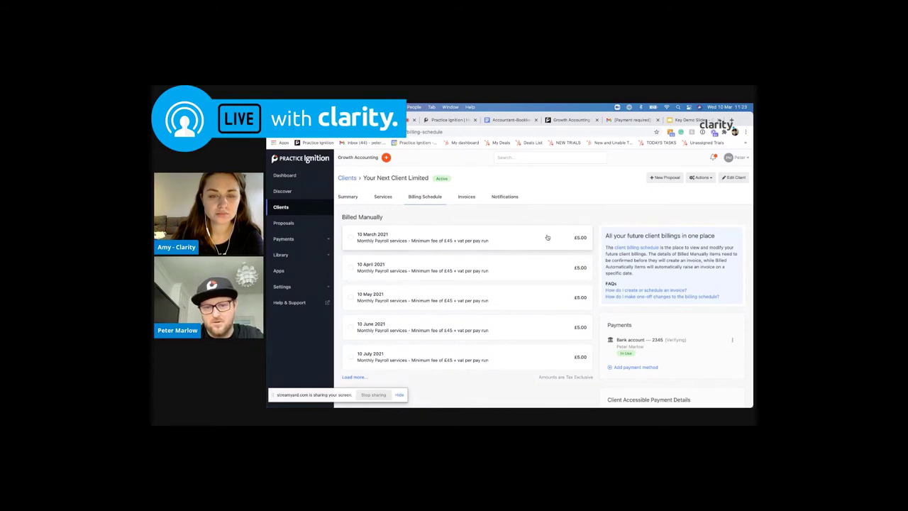
{"action": "left_click", "coordinate": [547, 237]}
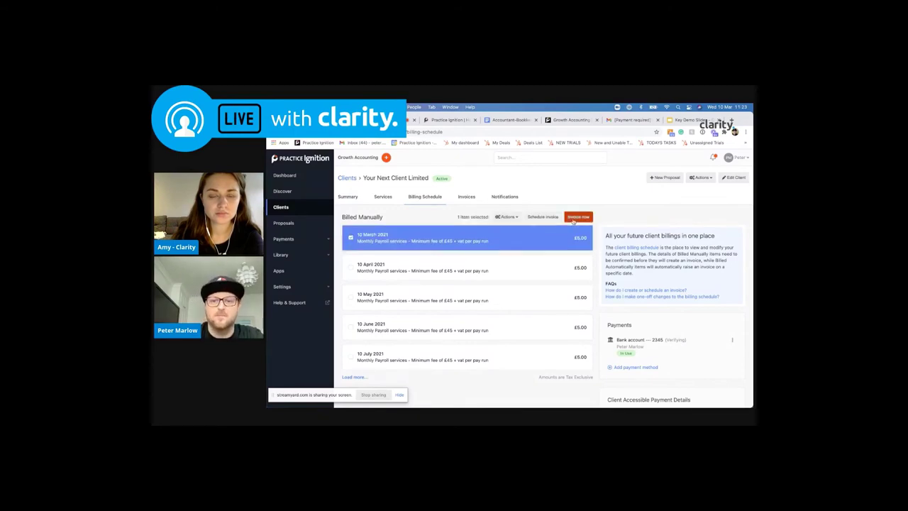
{"action": "left_click", "coordinate": [549, 221]}
{"action": "left_click", "coordinate": [537, 216]}
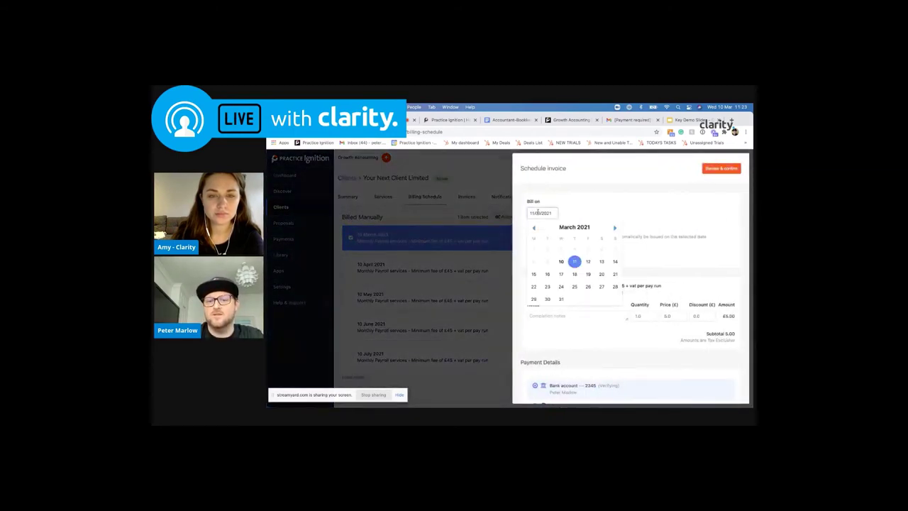
{"action": "left_click", "coordinate": [614, 249]}
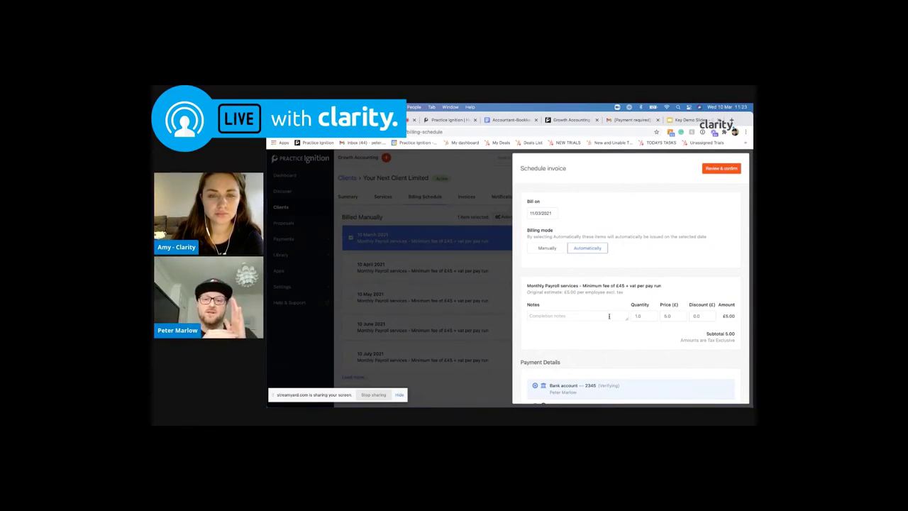
{"action": "left_click", "coordinate": [600, 316]}
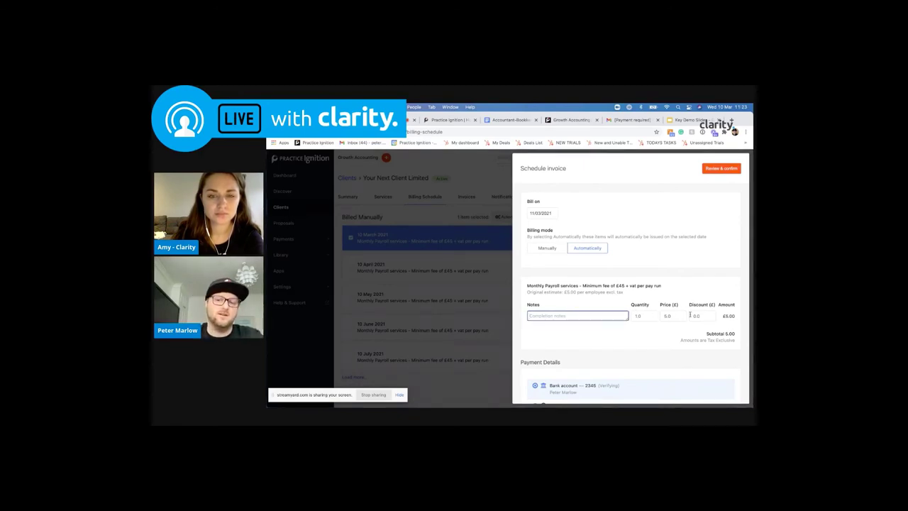
{"action": "left_click", "coordinate": [721, 168]}
Confirm the March invoice schedule and look over the April invoice's line items
{"action": "left_click", "coordinate": [721, 168]}
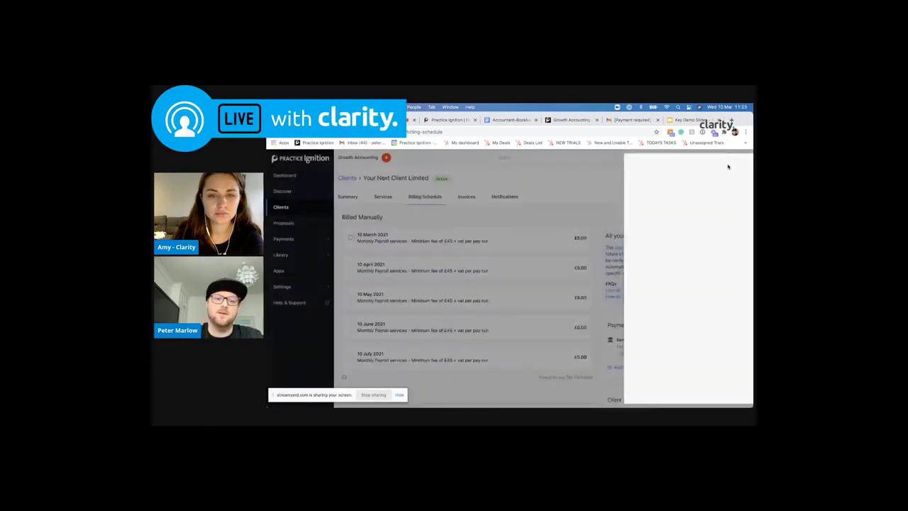
{"action": "scroll", "coordinate": [383, 227], "scroll_direction": "down", "scroll_amount": 5}
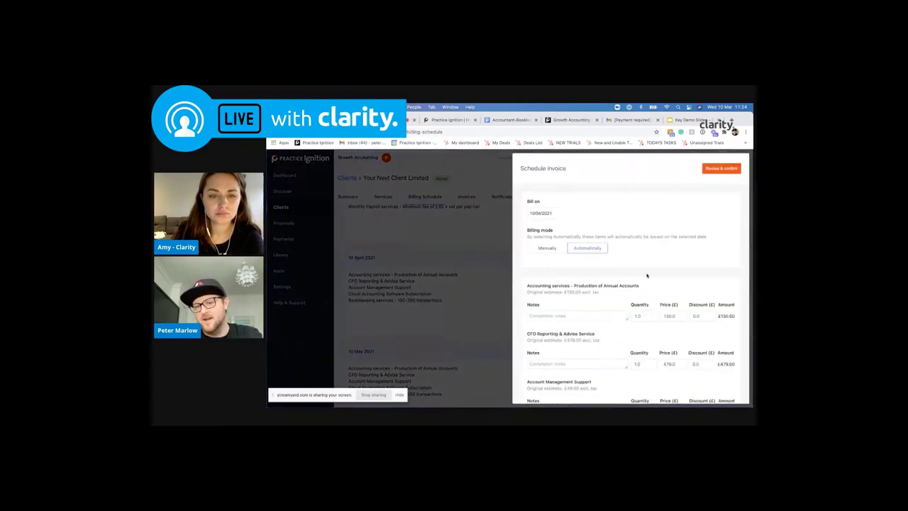
{"action": "scroll", "coordinate": [646, 275], "scroll_direction": "down", "scroll_amount": 2}
{"action": "scroll", "coordinate": [646, 276], "scroll_direction": "down", "scroll_amount": 1}
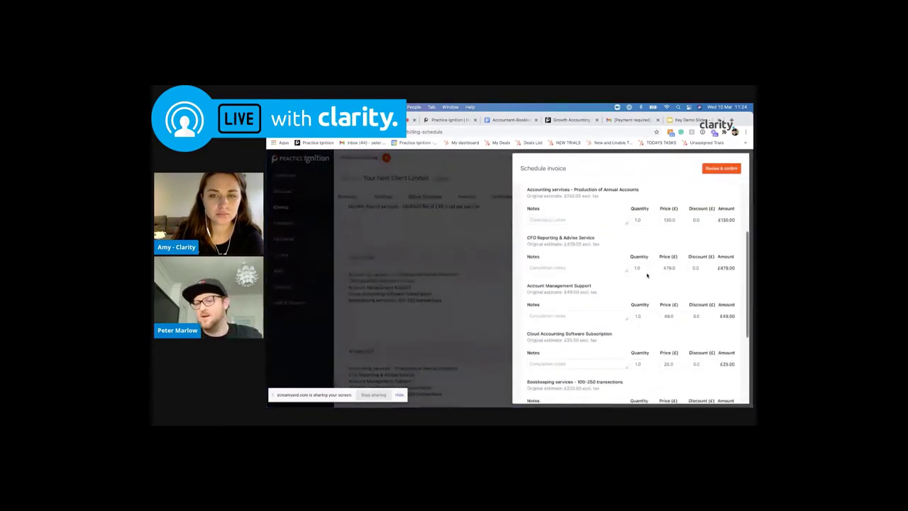
{"action": "scroll", "coordinate": [646, 275], "scroll_direction": "down", "scroll_amount": 3}
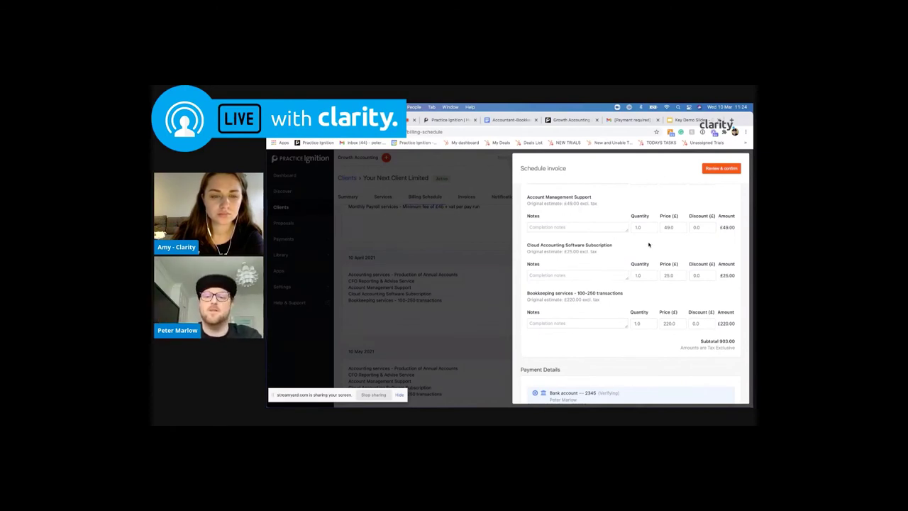
{"action": "scroll", "coordinate": [648, 244], "scroll_direction": "up", "scroll_amount": 3}
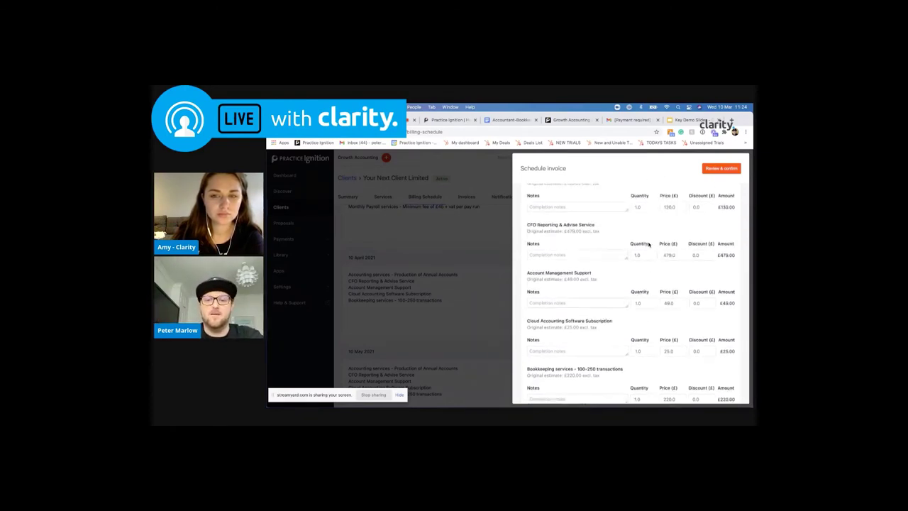
{"action": "scroll", "coordinate": [648, 244], "scroll_direction": "up", "scroll_amount": 1}
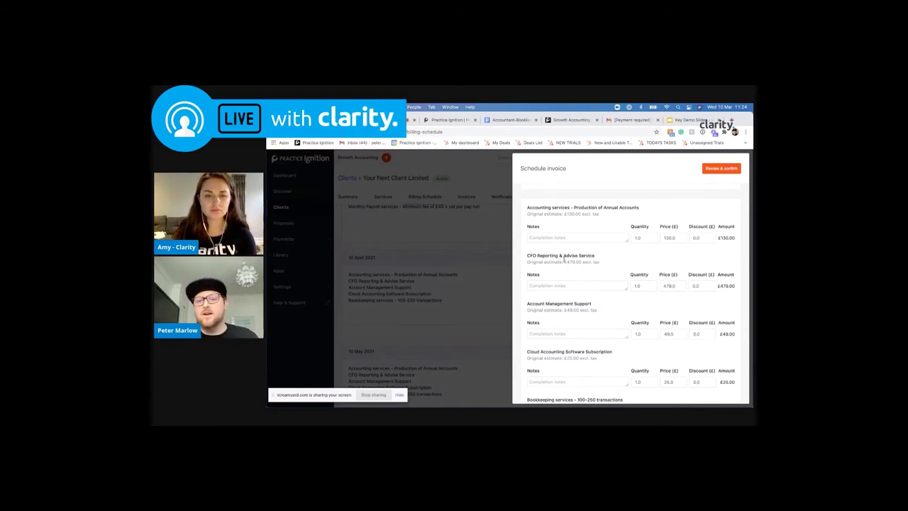
Set the CFO Reporting & Advise Service price to 0 on the April invoice
{"action": "left_click", "coordinate": [670, 286]}
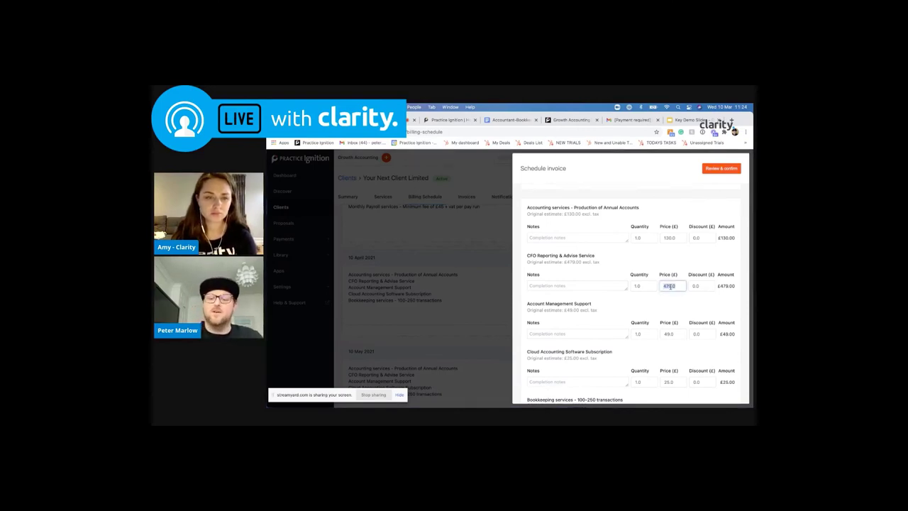
{"action": "type", "text": "0"}
{"action": "left_click", "coordinate": [656, 288]}
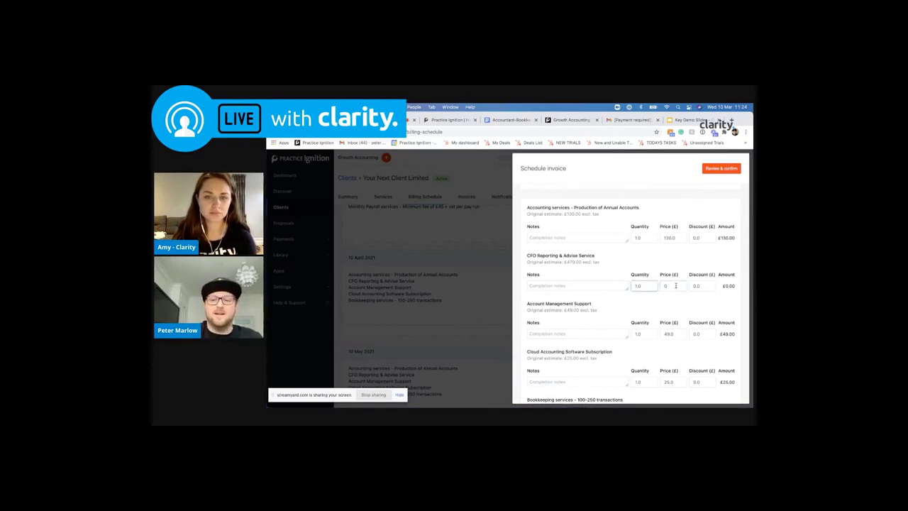
{"action": "scroll", "coordinate": [671, 270], "scroll_direction": "down", "scroll_amount": 1}
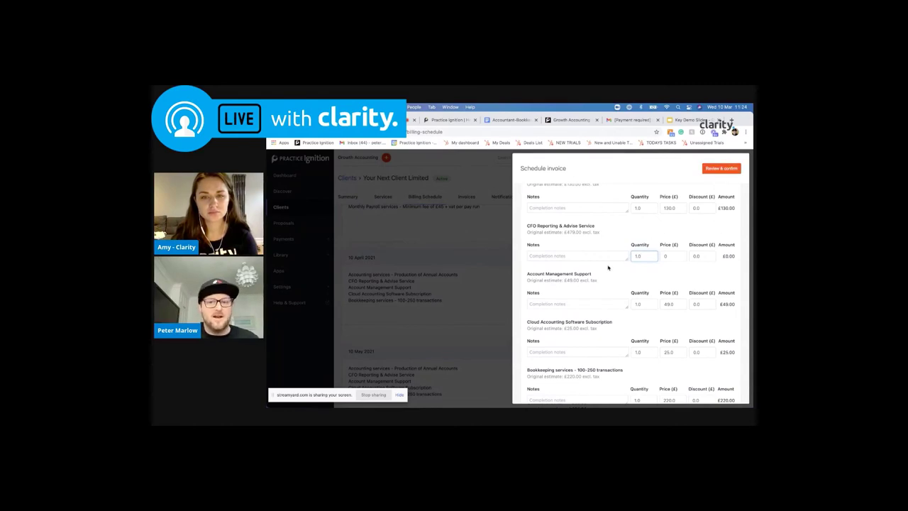
{"action": "scroll", "coordinate": [608, 263], "scroll_direction": "up", "scroll_amount": 3}
Bill the April invoice on 24/04/2021, then review and confirm the schedule
{"action": "left_click", "coordinate": [540, 213]}
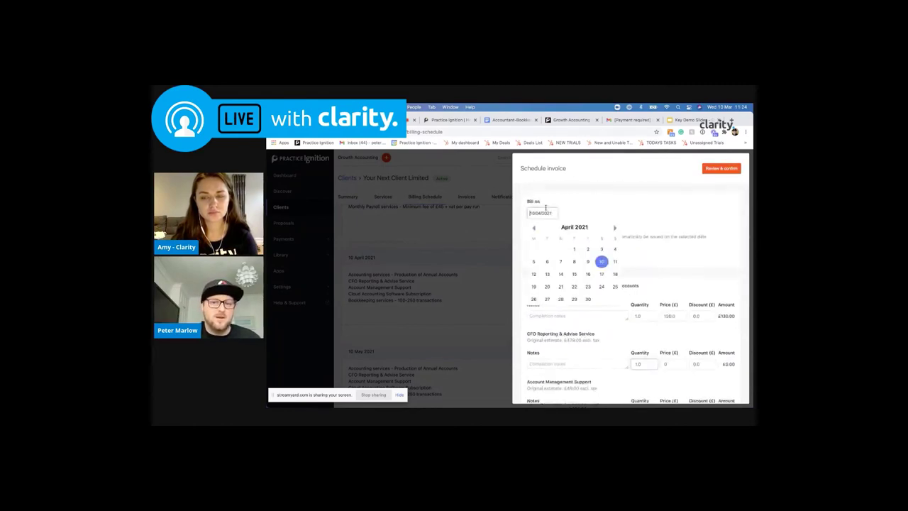
{"action": "left_click", "coordinate": [601, 286]}
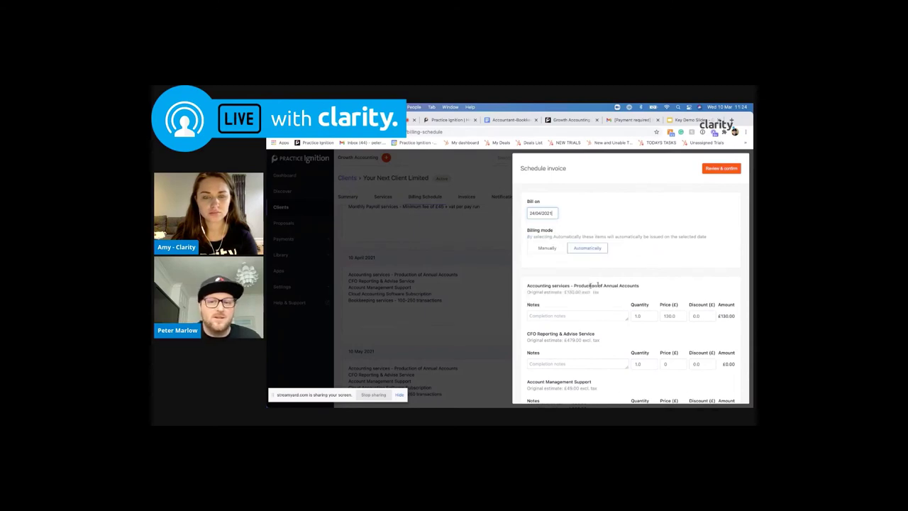
{"action": "left_click", "coordinate": [721, 168]}
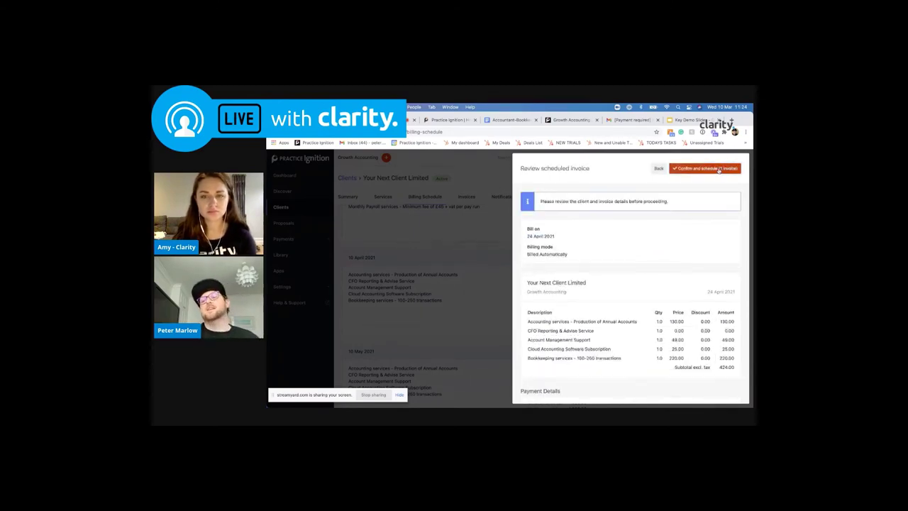
{"action": "left_click", "coordinate": [723, 169]}
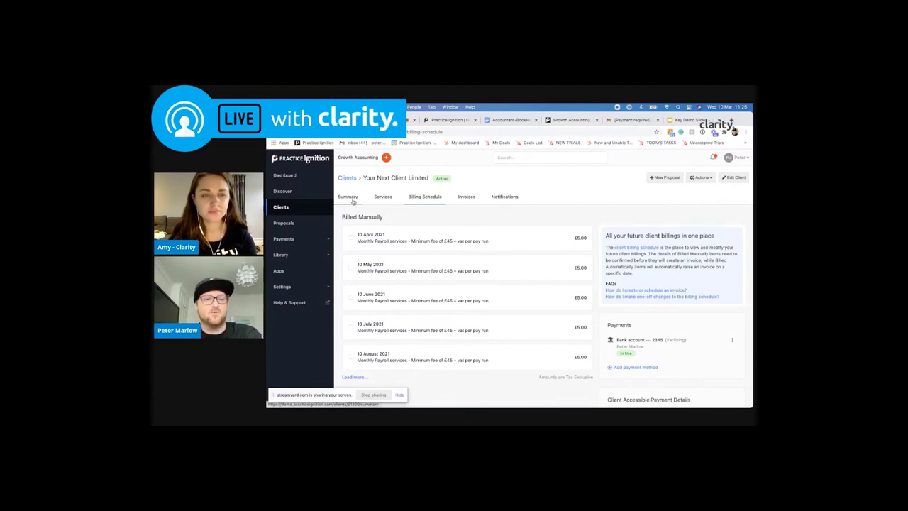
View the client's Summary page and then its Services list
{"action": "left_click", "coordinate": [351, 201]}
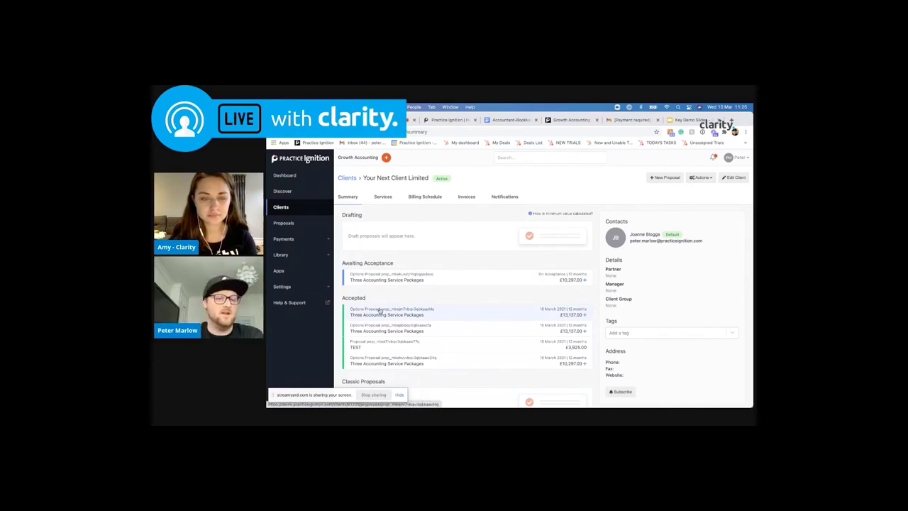
{"action": "left_click", "coordinate": [384, 197]}
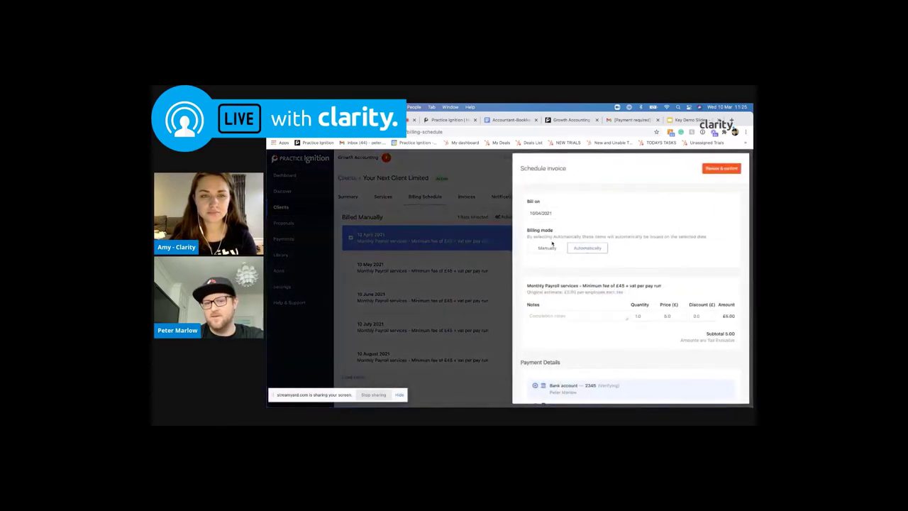
Raise an immediate invoice for the 10 April payroll charge priced at 500
{"action": "left_click", "coordinate": [441, 222]}
{"action": "left_click", "coordinate": [577, 215]}
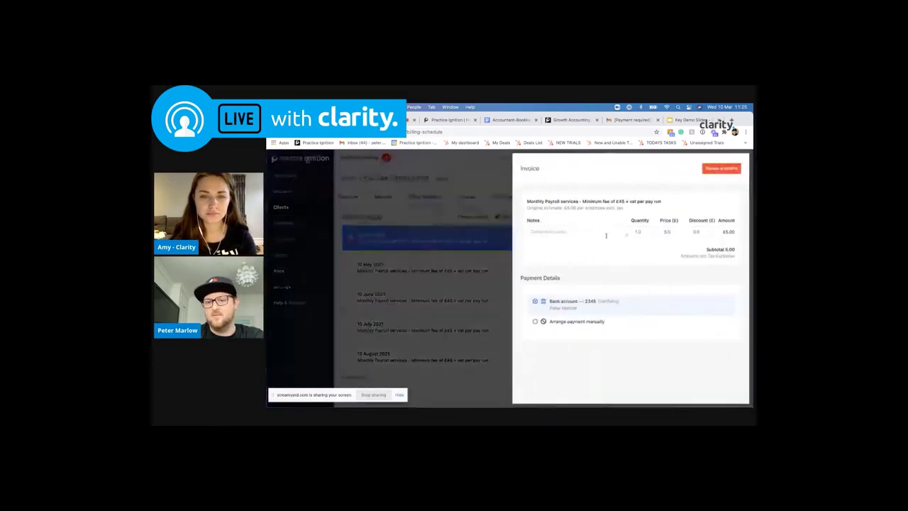
{"action": "left_click", "coordinate": [666, 233]}
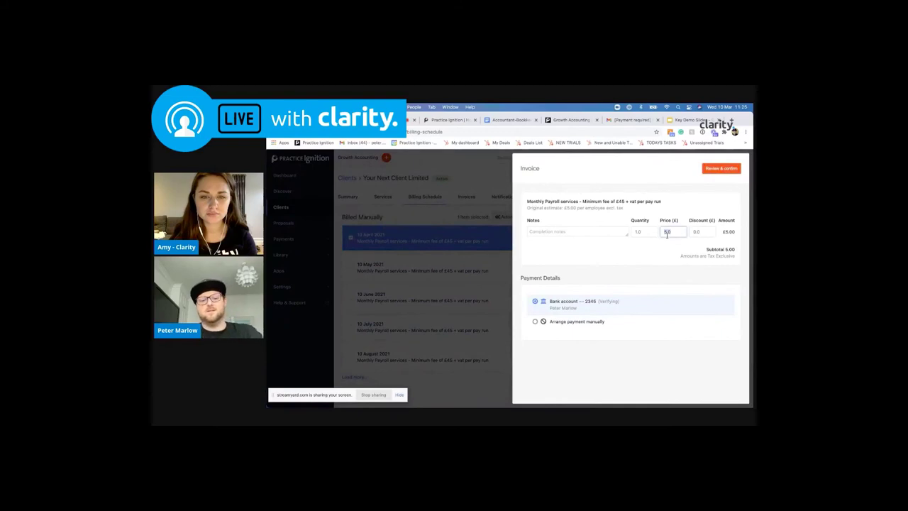
{"action": "type", "text": "500"}
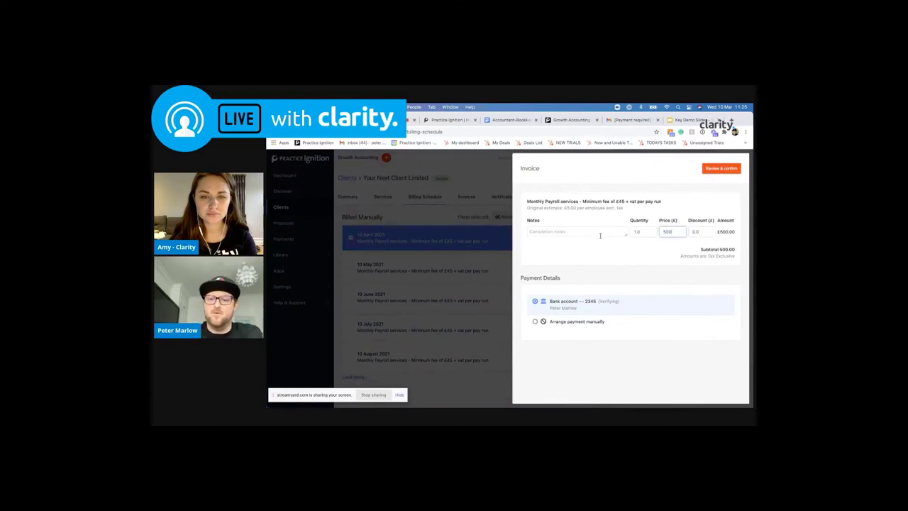
Add a staff completion note to the payroll line, then issue and send the invoice
{"action": "left_click", "coordinate": [601, 232]}
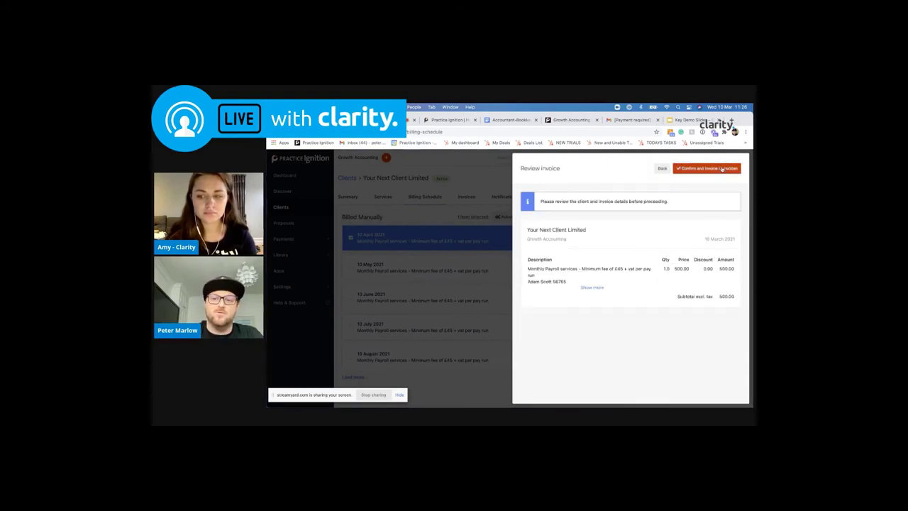
{"action": "left_click", "coordinate": [722, 169]}
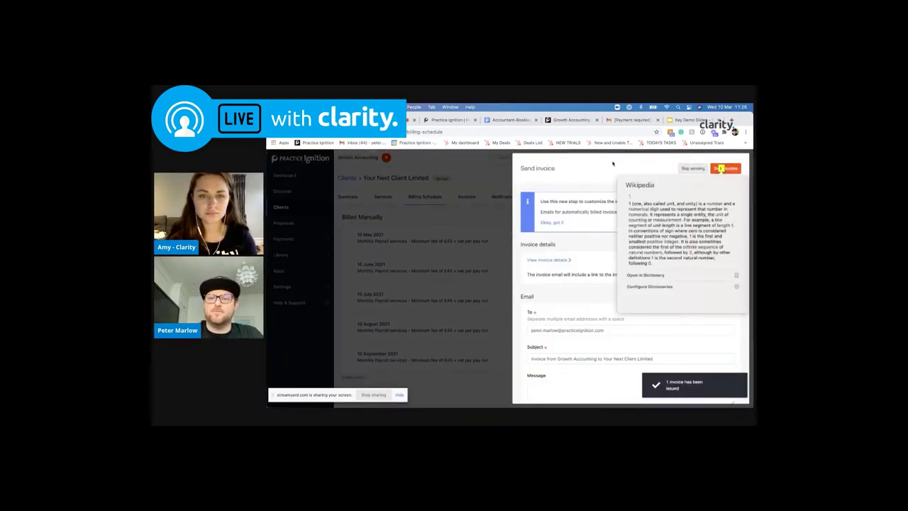
{"action": "left_click", "coordinate": [725, 168]}
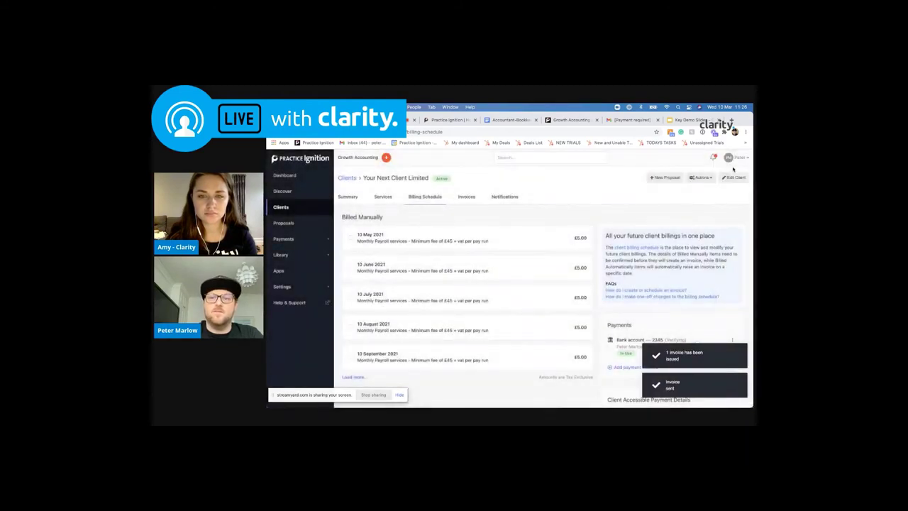
Refresh the Gmail inbox and read the 'Thanks! You have accepted the proposal' email
{"action": "left_click", "coordinate": [632, 121]}
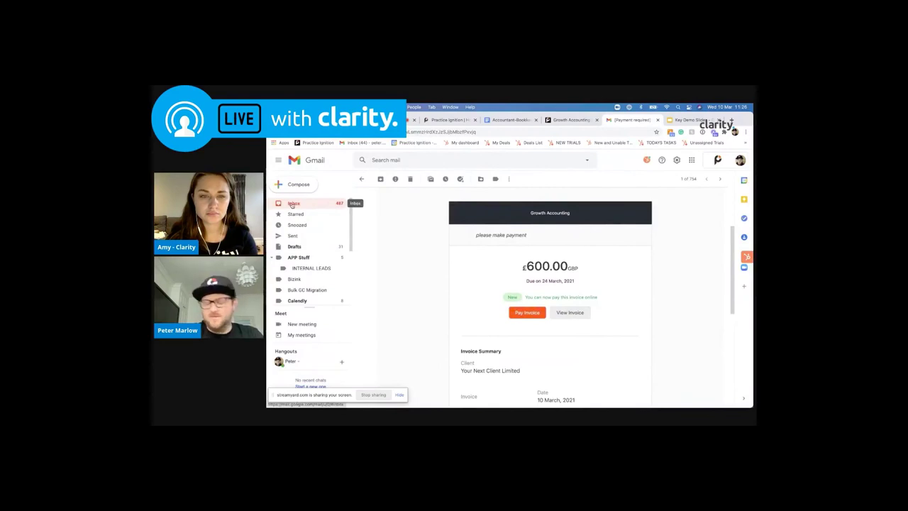
{"action": "left_click", "coordinate": [293, 203]}
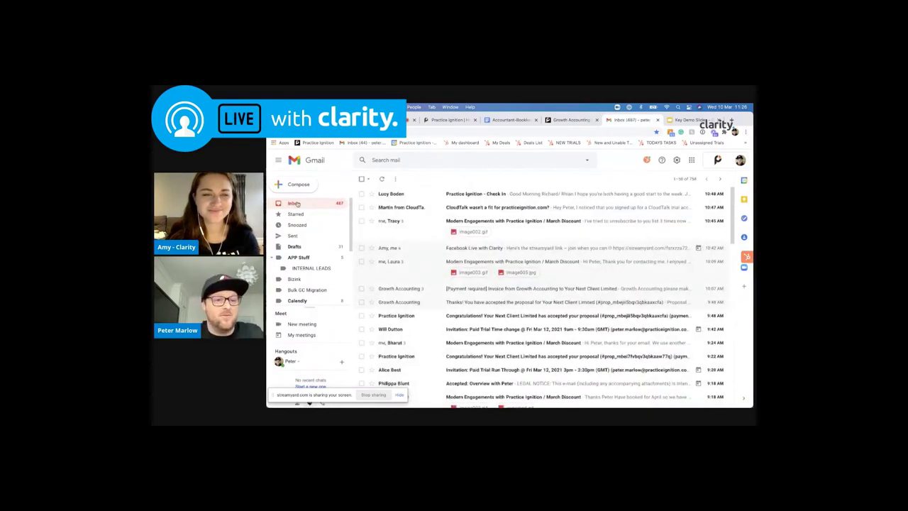
{"action": "left_click", "coordinate": [296, 203]}
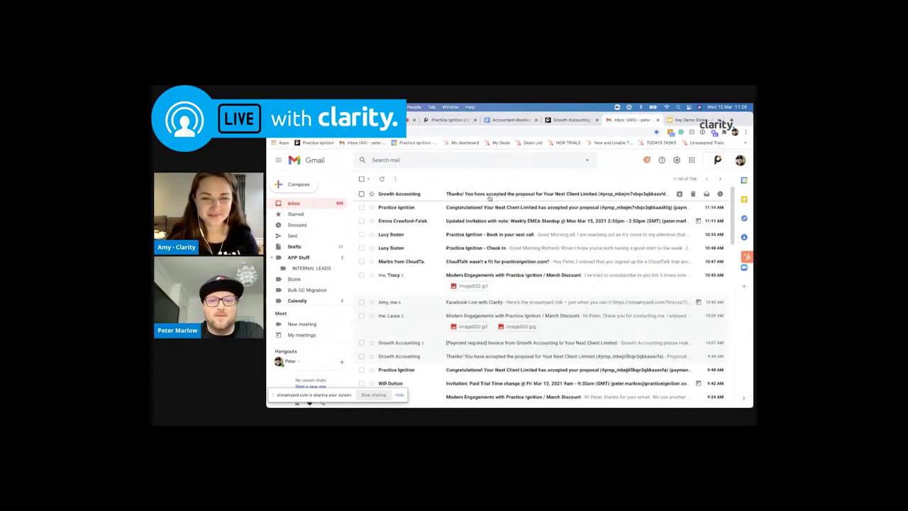
{"action": "left_click", "coordinate": [488, 195]}
{"action": "scroll", "coordinate": [489, 213], "scroll_direction": "down", "scroll_amount": 3}
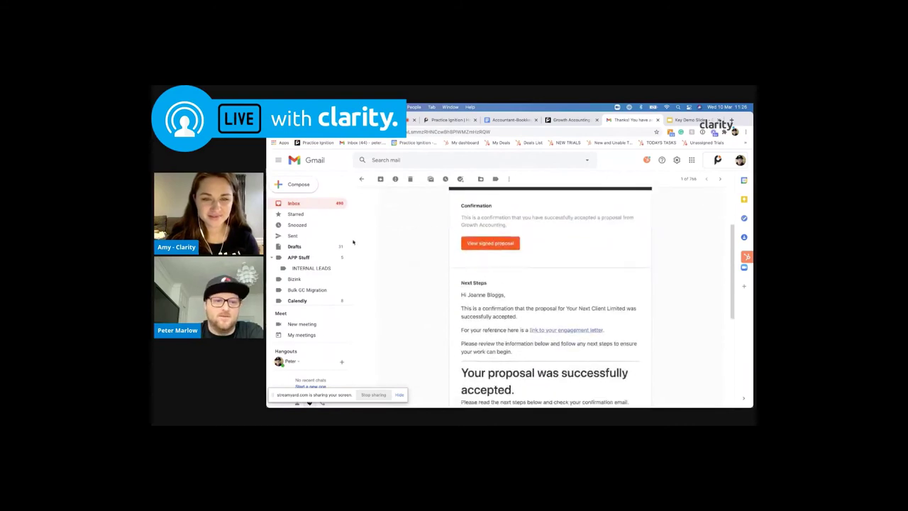
{"action": "left_click", "coordinate": [309, 205]}
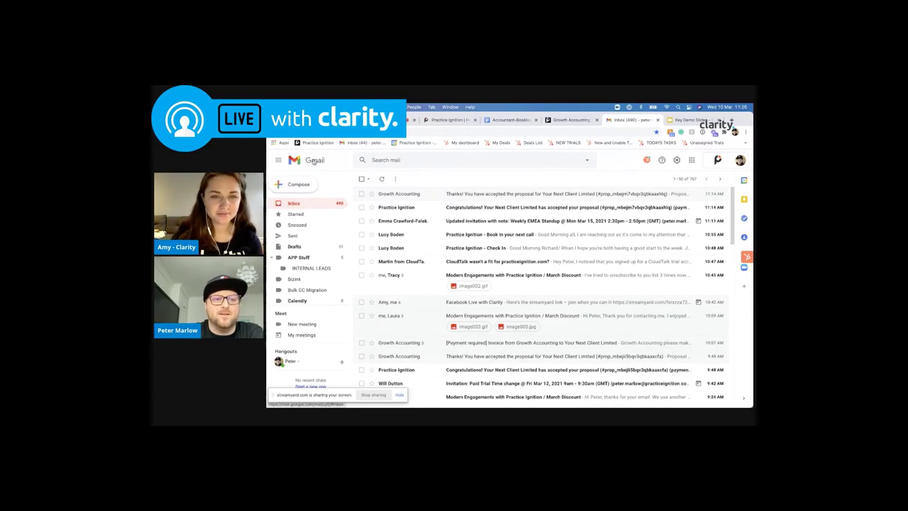
Reread the acceptance email, check the inbox for new mail, then return to the accepted proposal page
{"action": "left_click", "coordinate": [402, 197]}
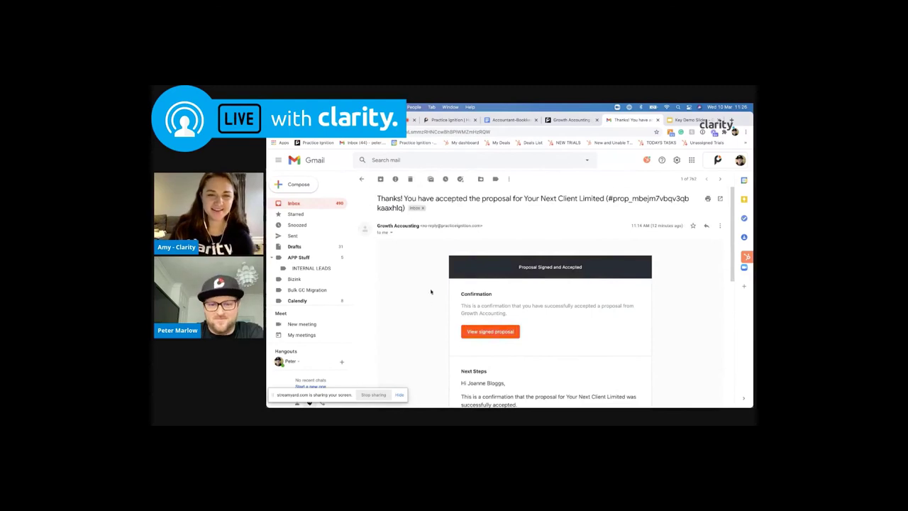
{"action": "scroll", "coordinate": [434, 309], "scroll_direction": "down", "scroll_amount": 10}
{"action": "scroll", "coordinate": [436, 314], "scroll_direction": "up", "scroll_amount": 10}
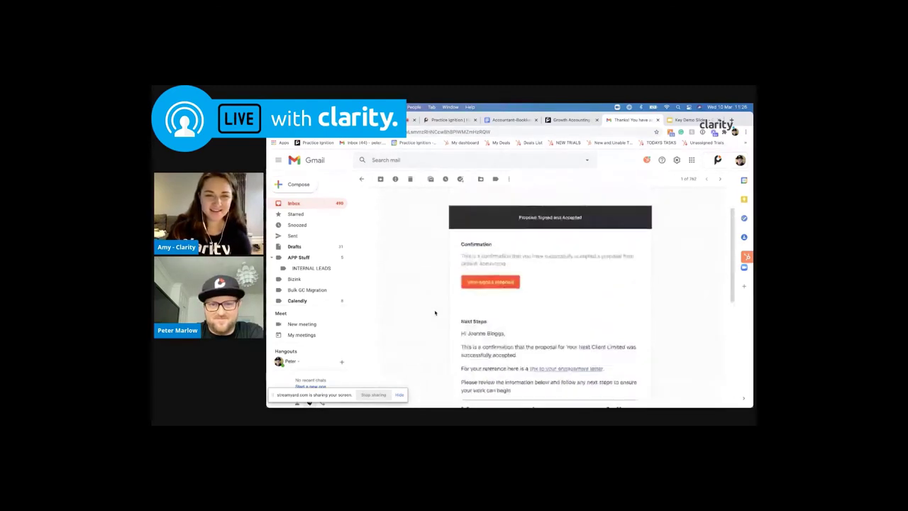
{"action": "left_click", "coordinate": [294, 204]}
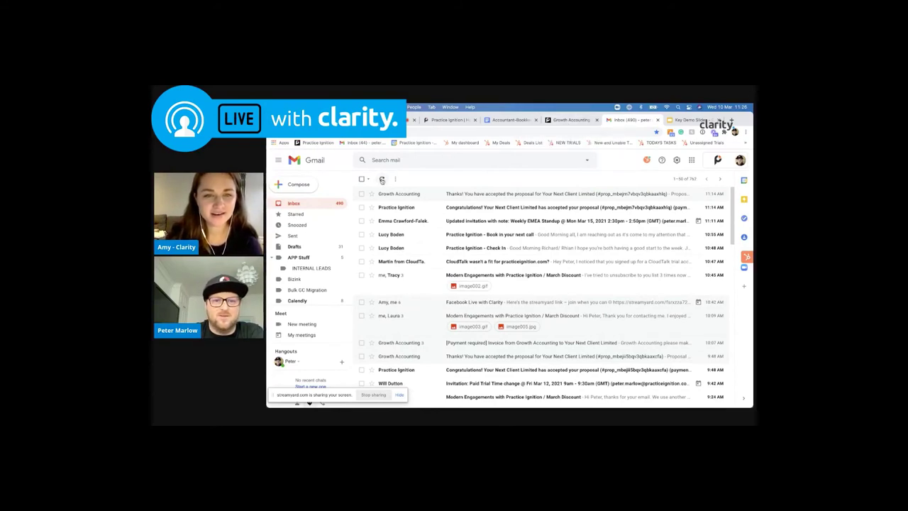
{"action": "left_click", "coordinate": [382, 181]}
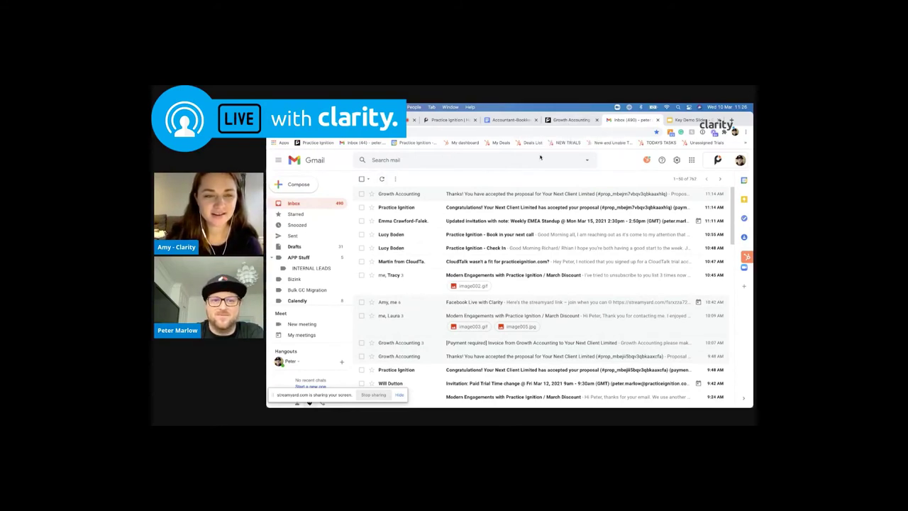
{"action": "left_click", "coordinate": [564, 121]}
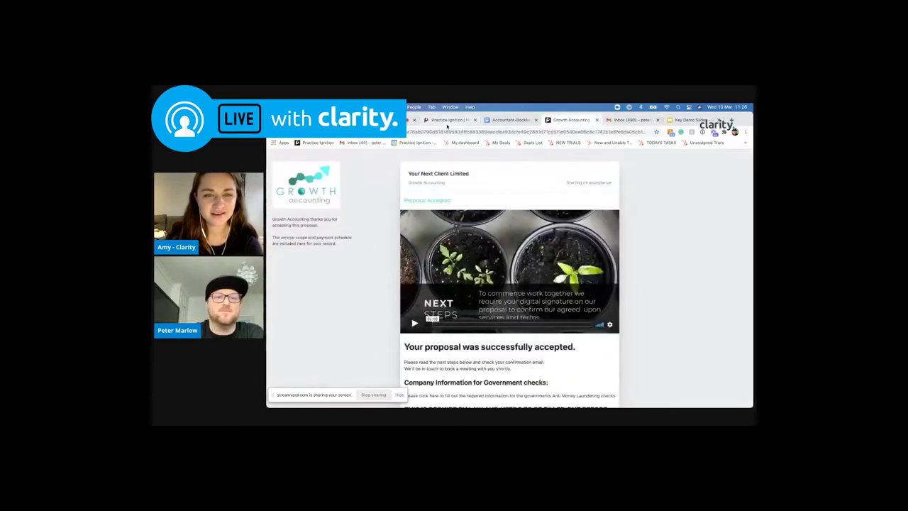
Open an invoice for the 10 May 2021 payroll charge with manual payment and edit its price
{"action": "left_click", "coordinate": [447, 120]}
{"action": "left_click", "coordinate": [383, 119]}
{"action": "left_click", "coordinate": [488, 243]}
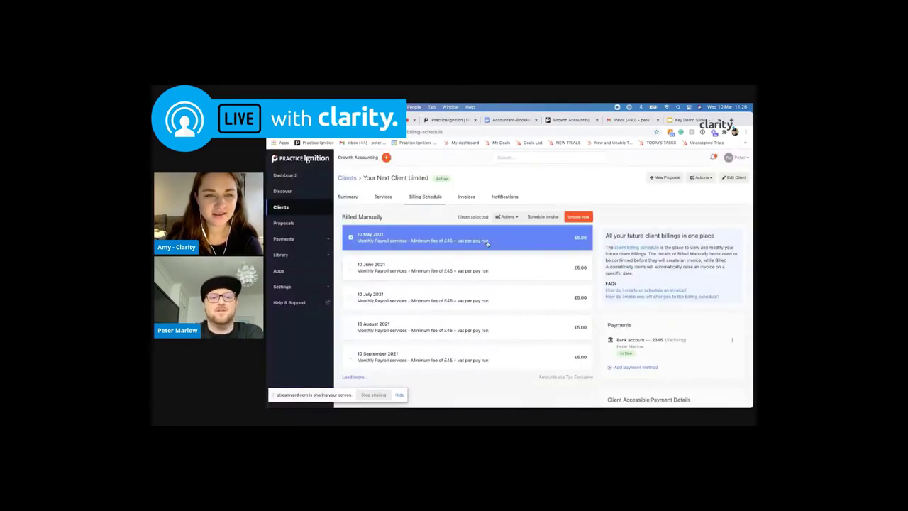
{"action": "left_click", "coordinate": [578, 217]}
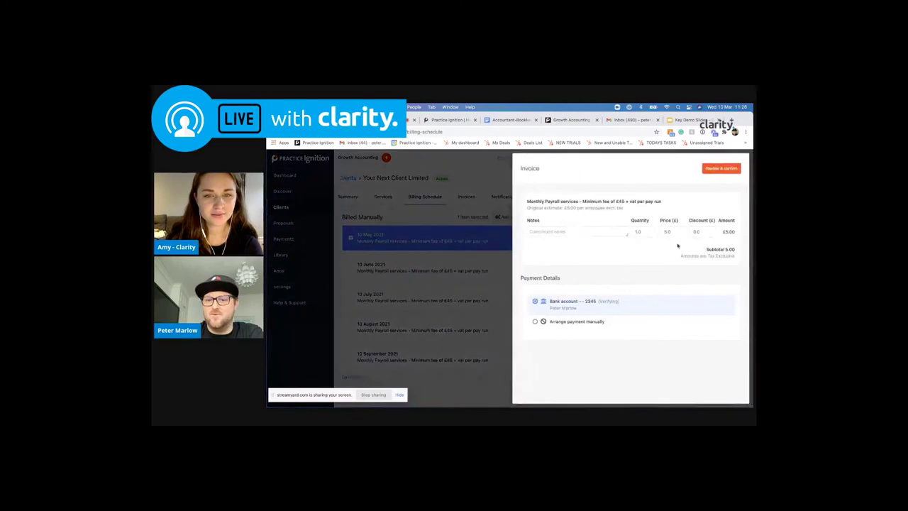
{"action": "left_click", "coordinate": [601, 322]}
{"action": "left_click", "coordinate": [668, 232]}
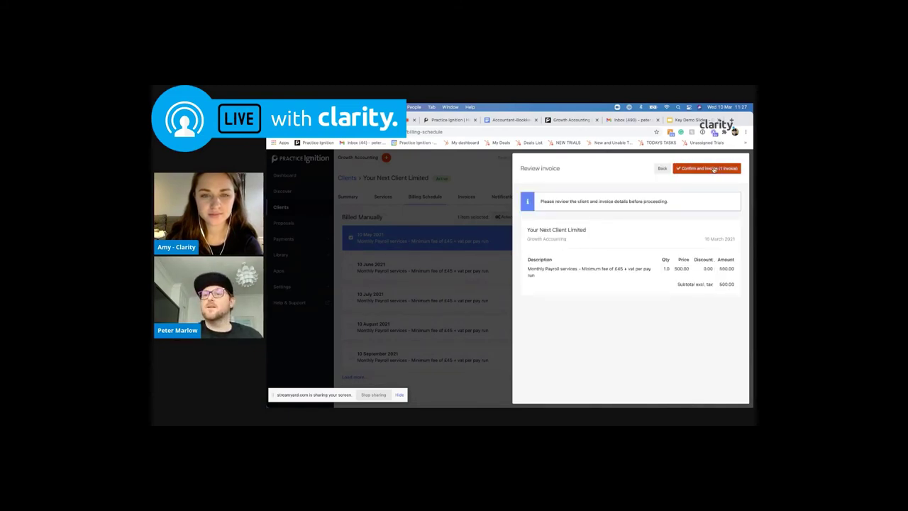
Issue the May invoice and email it with the message 'Please pay mow'
{"action": "left_click", "coordinate": [713, 169]}
{"action": "scroll", "coordinate": [642, 286], "scroll_direction": "down", "scroll_amount": 2}
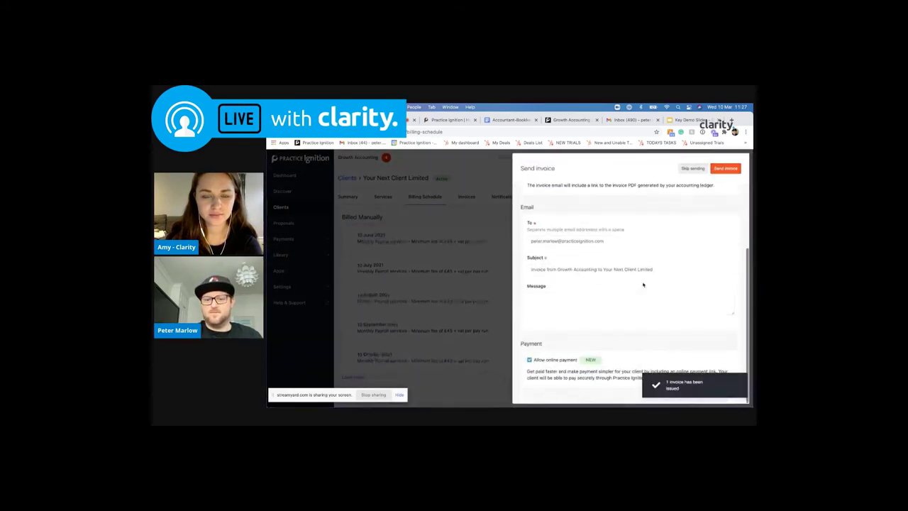
{"action": "left_click", "coordinate": [567, 306]}
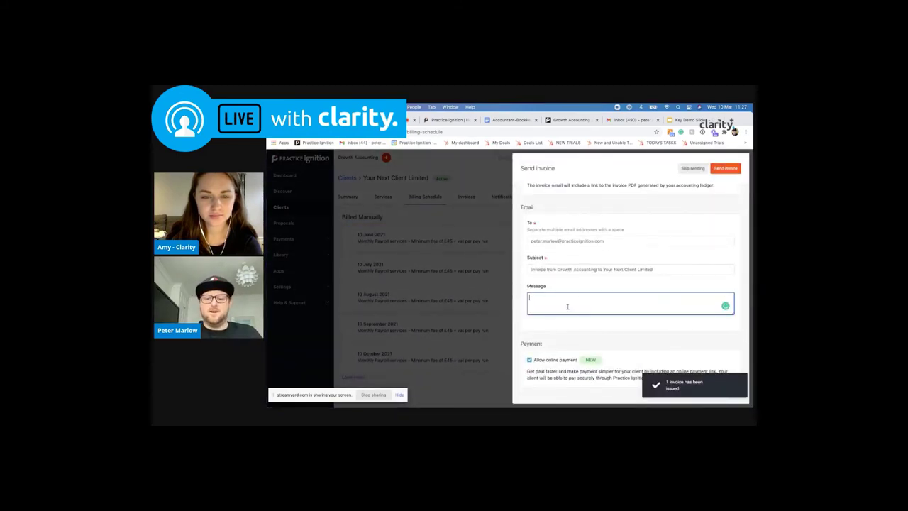
{"action": "type", "text": "Please"}
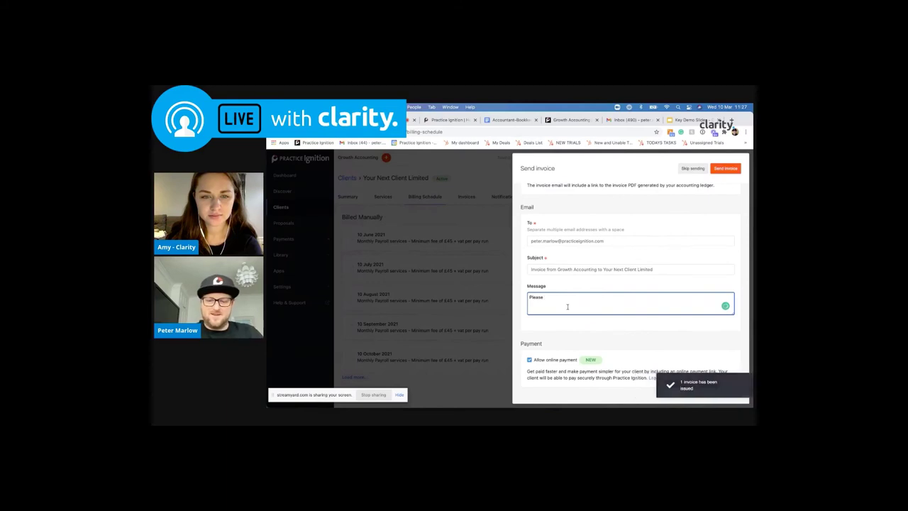
{"action": "type", "text": " pay m"}
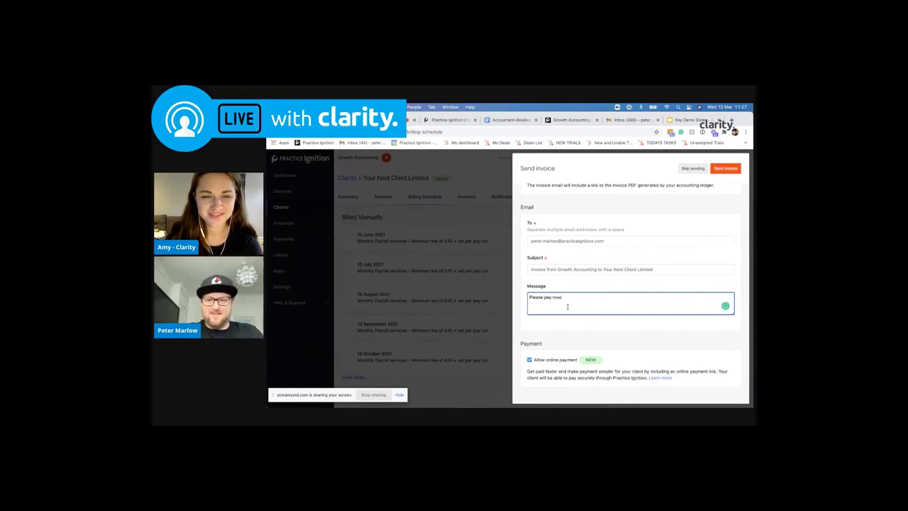
{"action": "type", "text": "ow"}
{"action": "left_click", "coordinate": [726, 168]}
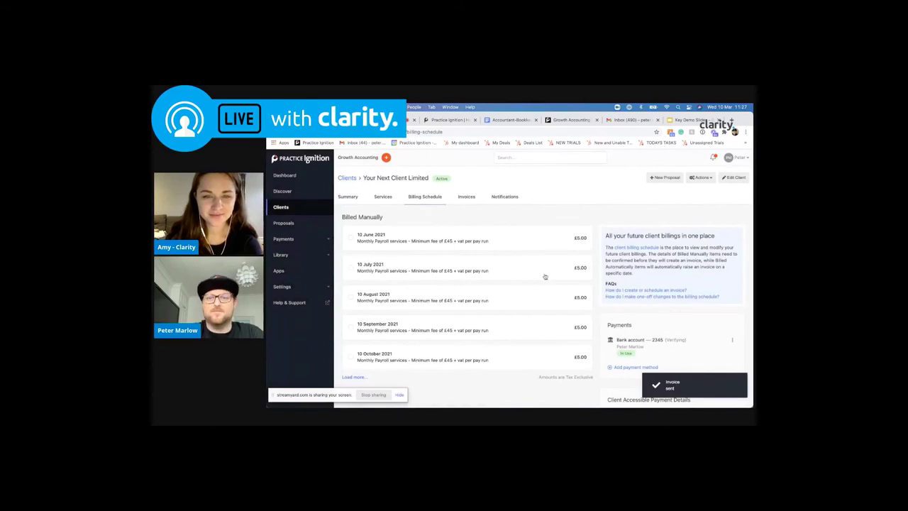
Check the Gmail inbox from another mailbox, then go back to the accepted proposal page
{"action": "left_click", "coordinate": [628, 120]}
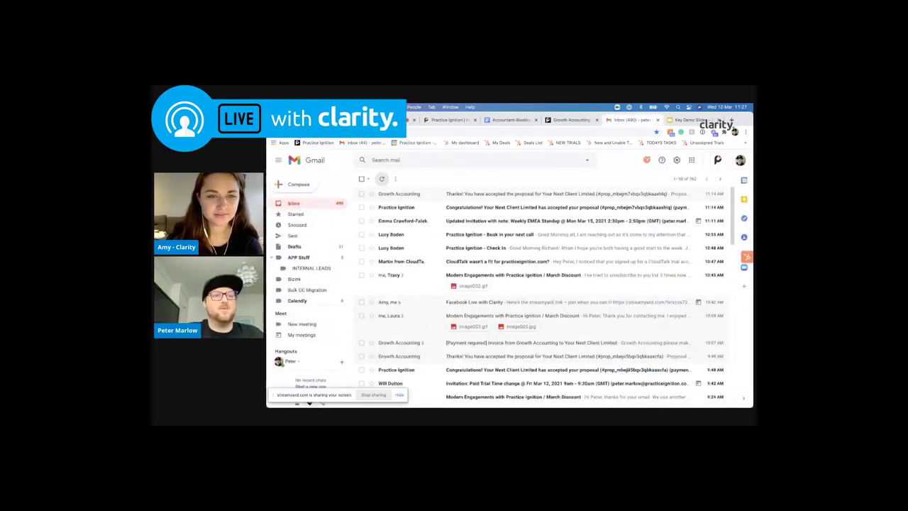
{"action": "left_click", "coordinate": [363, 142]}
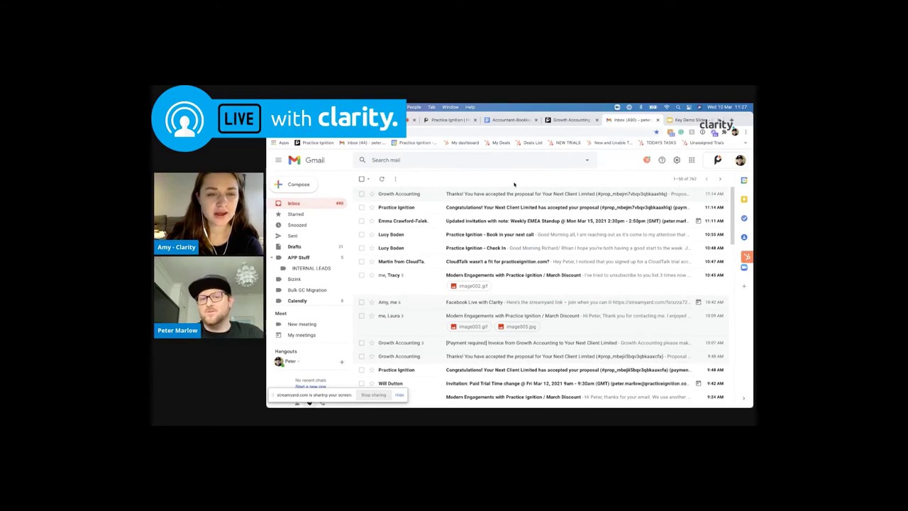
{"action": "left_click", "coordinate": [565, 120]}
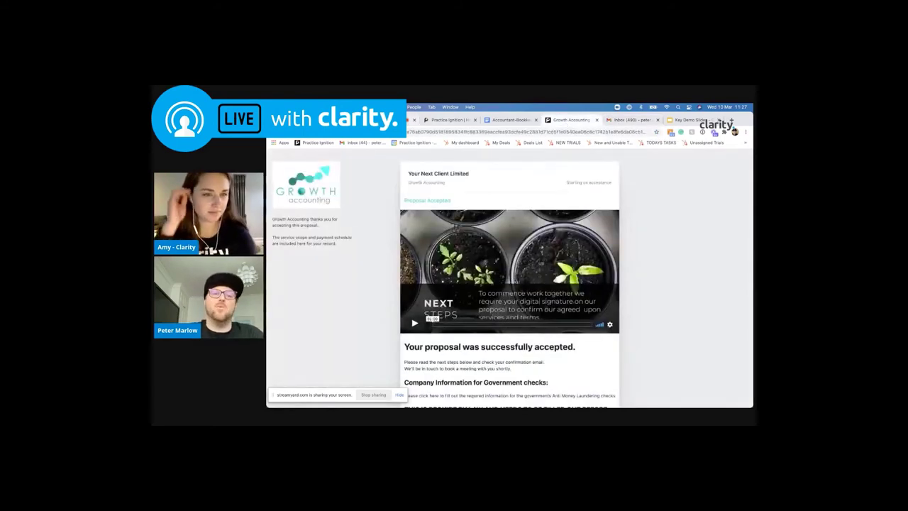
Show the Practice Ignition homepage and billing schedule, then the Key Demo Slides closing slide
{"action": "left_click", "coordinate": [410, 119]}
{"action": "left_click", "coordinate": [447, 120]}
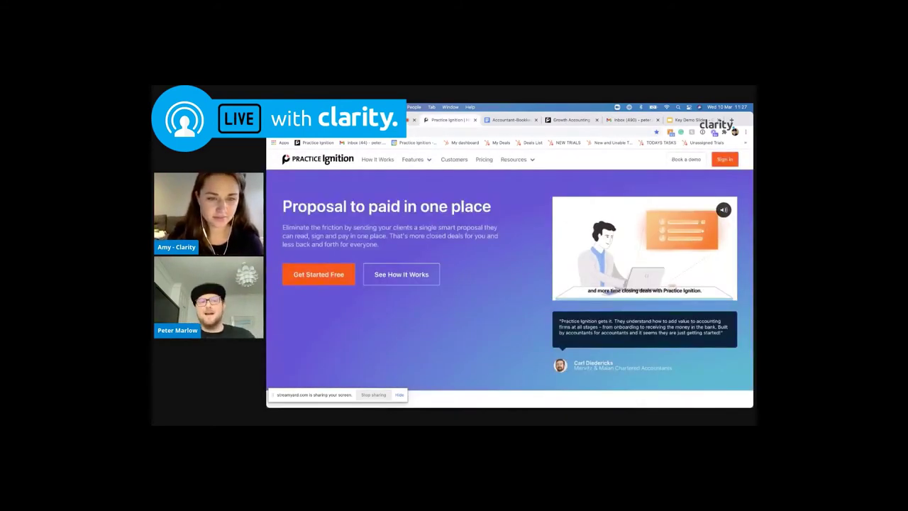
{"action": "left_click", "coordinate": [394, 120]}
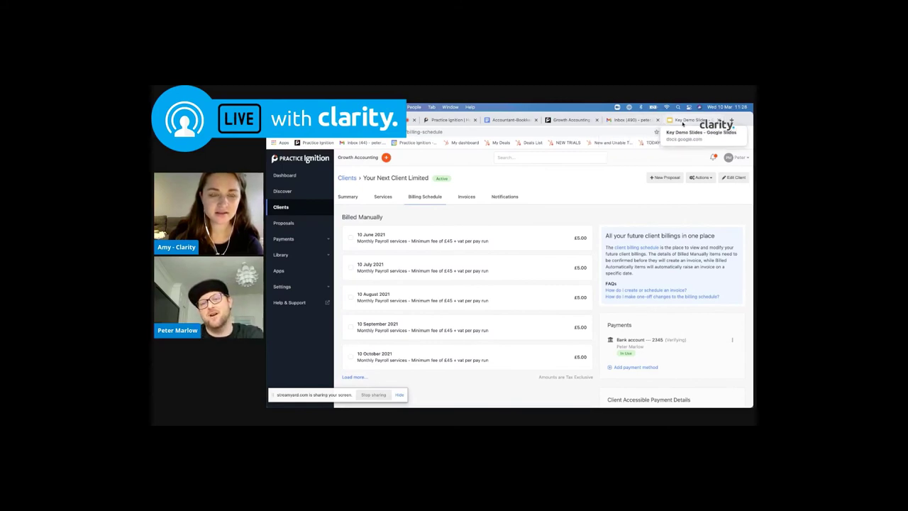
{"action": "left_click", "coordinate": [683, 121]}
Show slide 20, the closing 'Start a free trial or book a demo' slide
{"action": "left_click", "coordinate": [311, 337]}
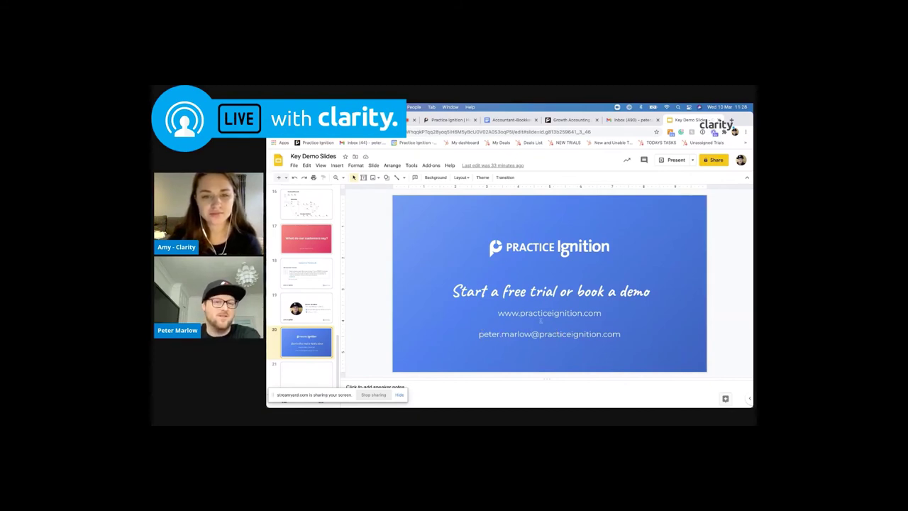
Switch back to the StreamYard studio tab with Ctrl+Tab
{"action": "key", "text": "ctrl+Tab"}
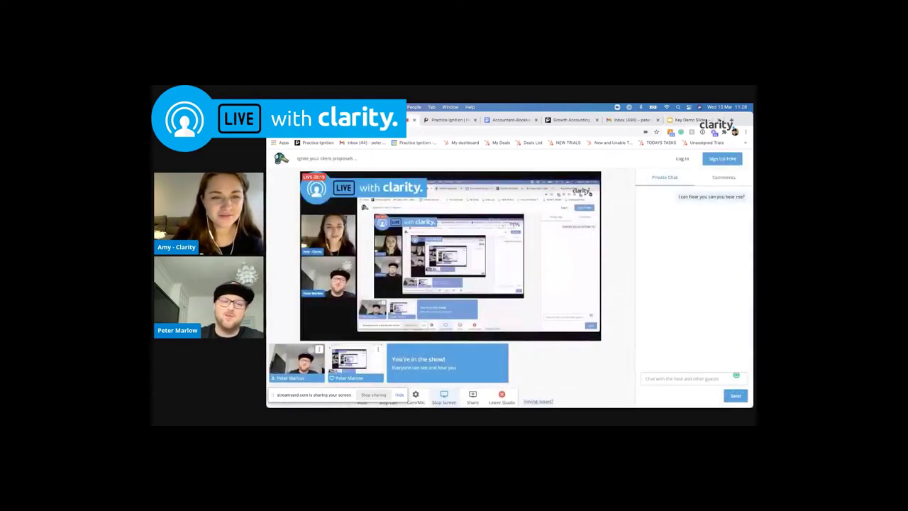